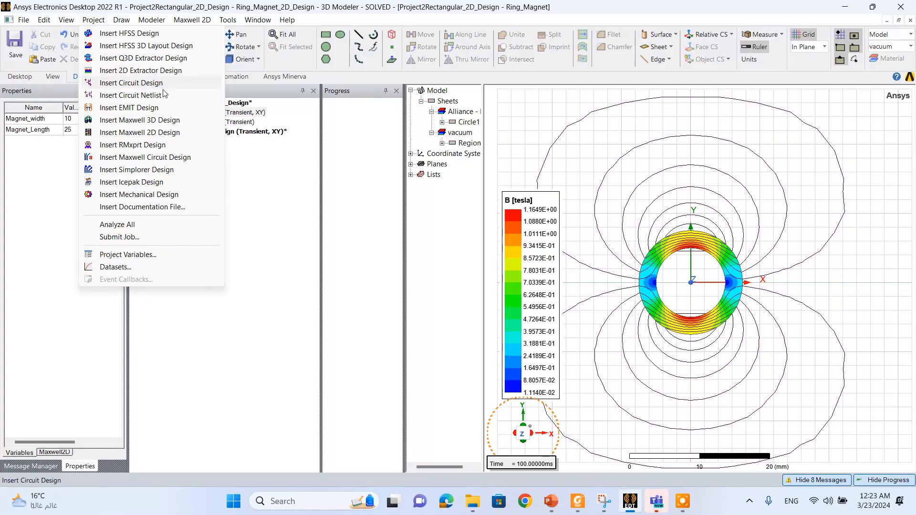
# - Insert a Maxwell 3D design into the project and rename it Ring_Magnet_3D
pyautogui.click(171, 125)
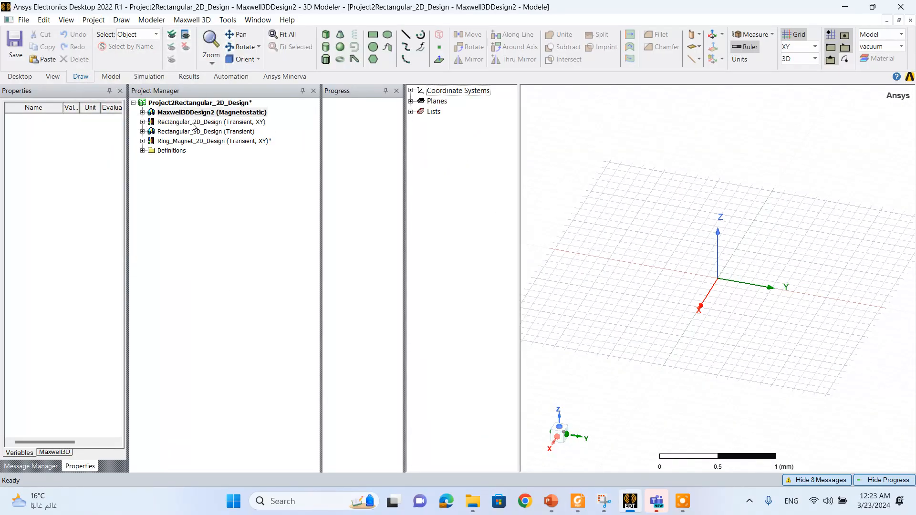
pyautogui.click(234, 114)
pyautogui.rightClick(233, 114)
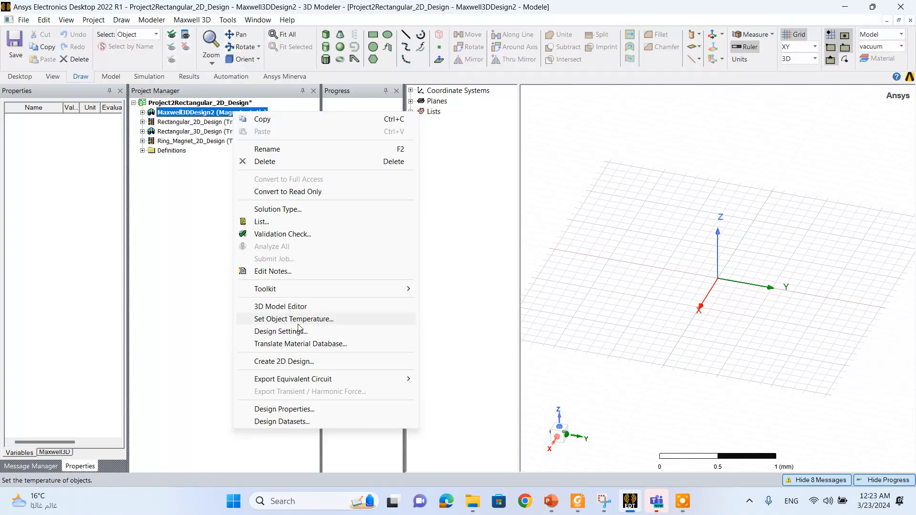
pyautogui.click(309, 149)
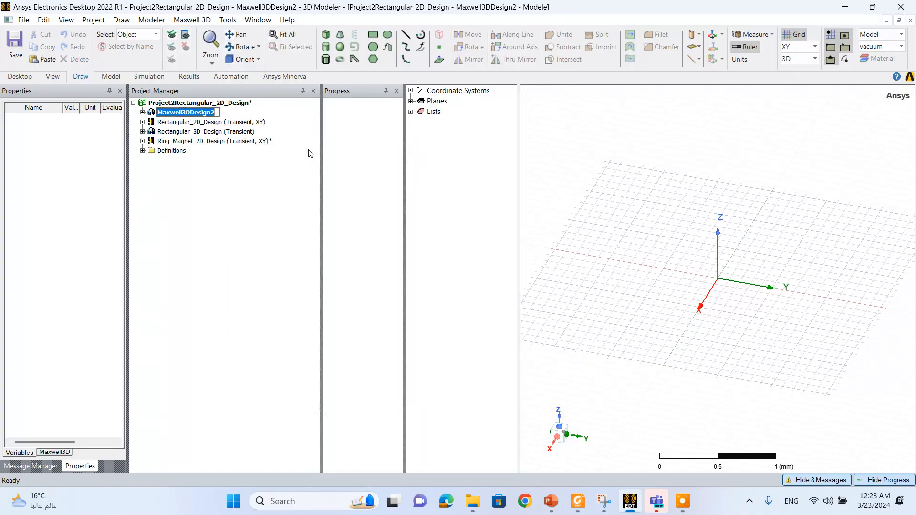
pyautogui.write('Ring')
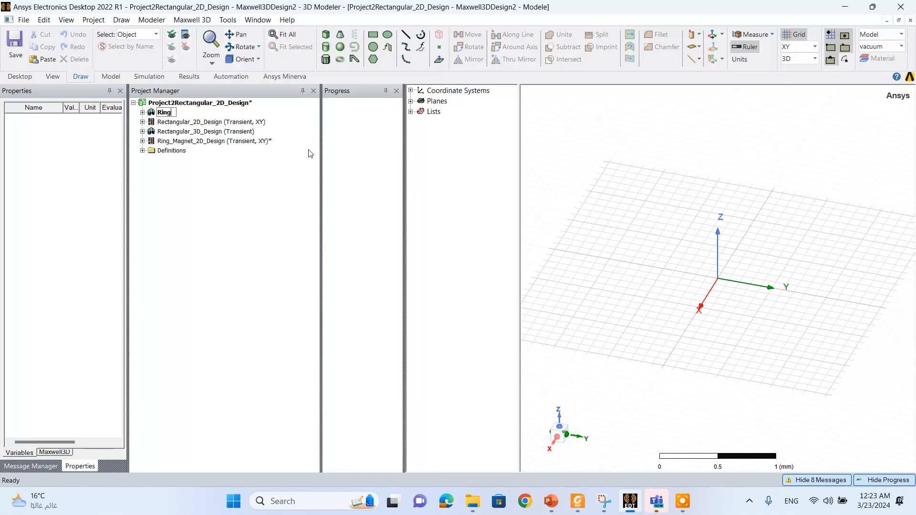
pyautogui.write('_Magnet_3D')
pyautogui.press('Return')
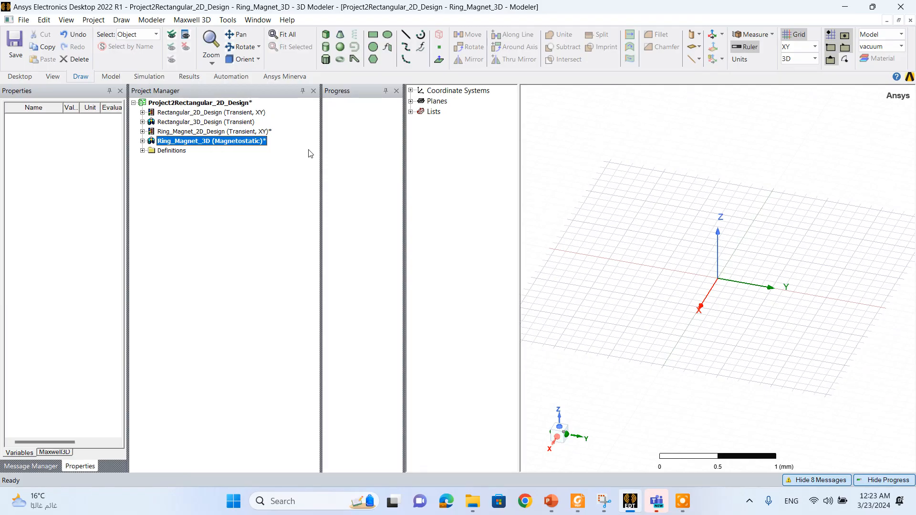
# - Set the solution type of the Ring_Magnet_3D design to magnetic Transient
pyautogui.click(142, 141)
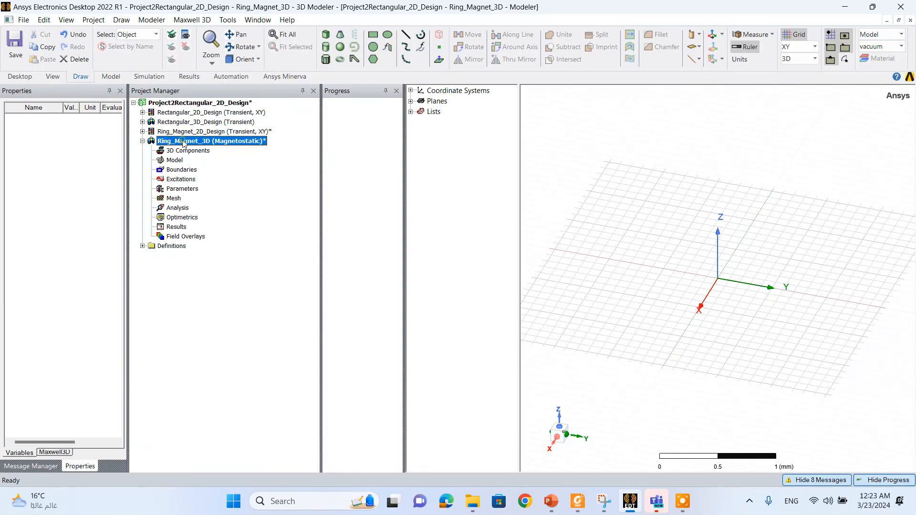
pyautogui.click(182, 20)
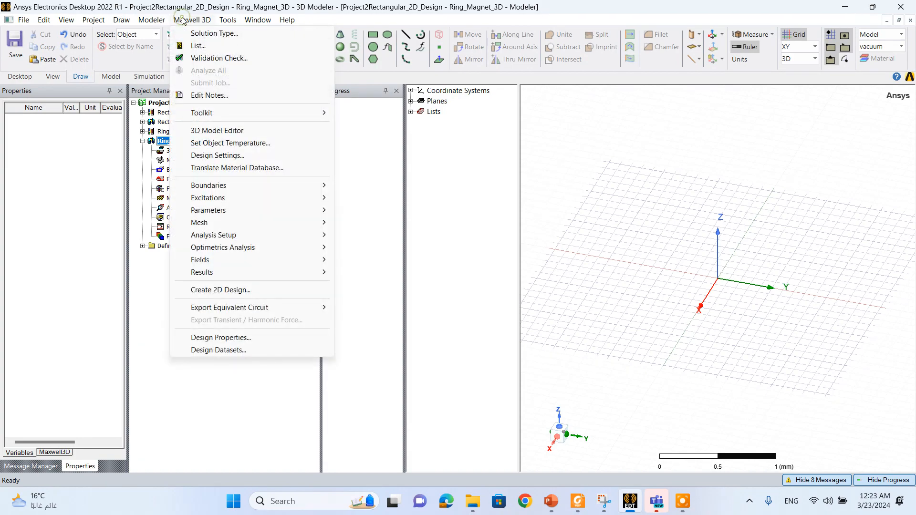
pyautogui.click(210, 34)
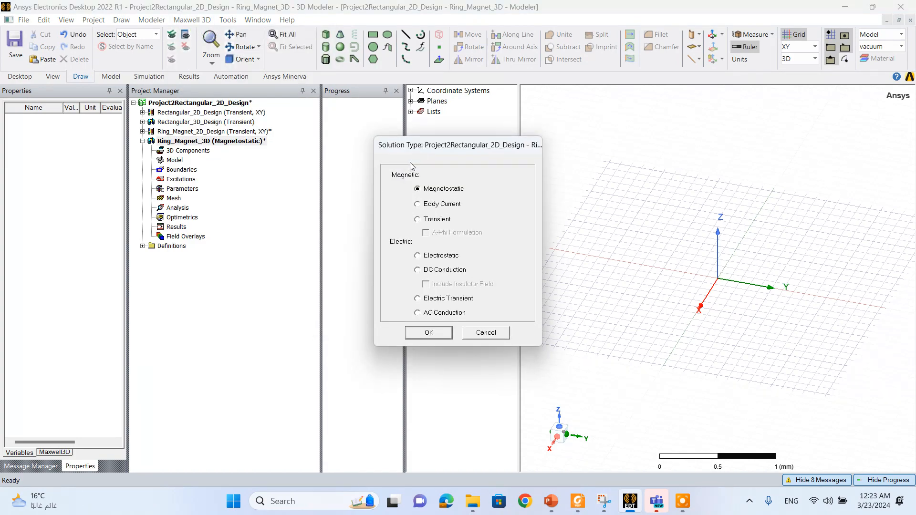
pyautogui.click(422, 221)
pyautogui.click(429, 333)
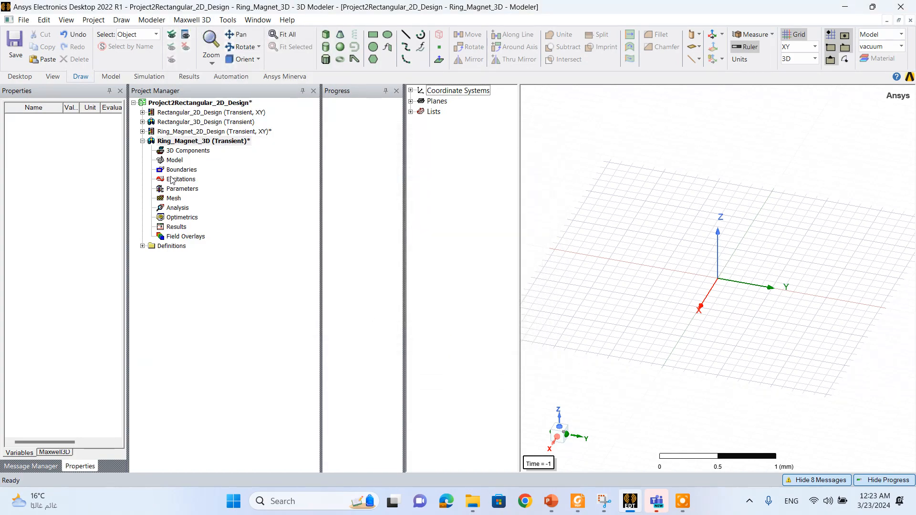
# - Draw a cylinder along Z centred at the origin, with a radius of about 0.95 mm and a height of 0.4 mm
pyautogui.click(326, 47)
pyautogui.click(718, 280)
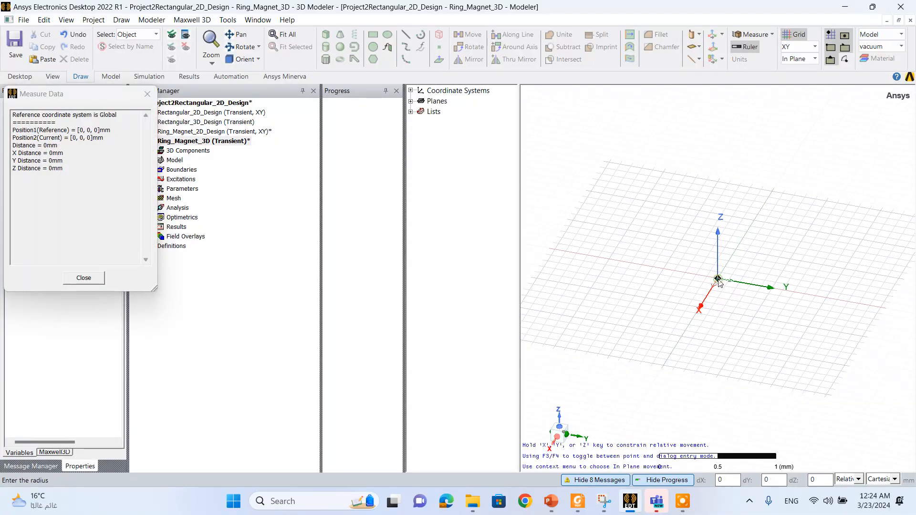
pyautogui.click(652, 327)
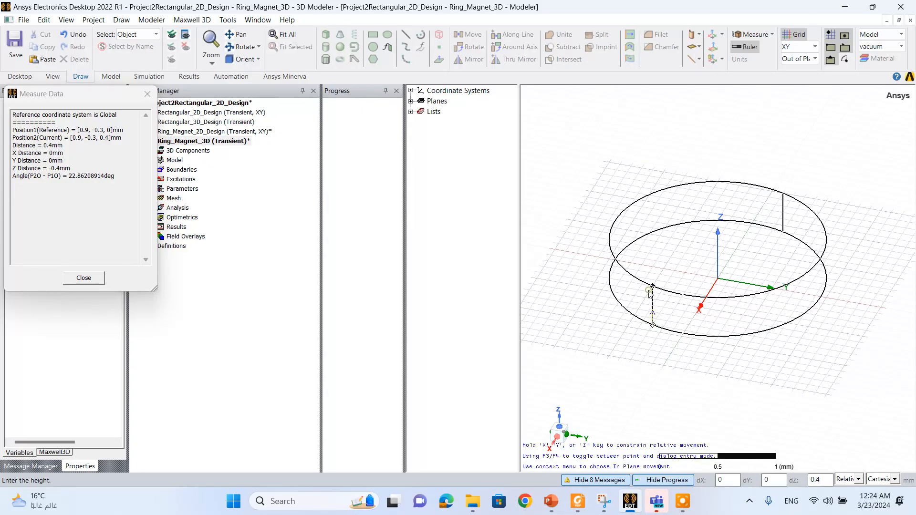
pyautogui.click(649, 291)
# - Set the cylinder's radius to the expression Do/2
pyautogui.doubleClick(492, 132)
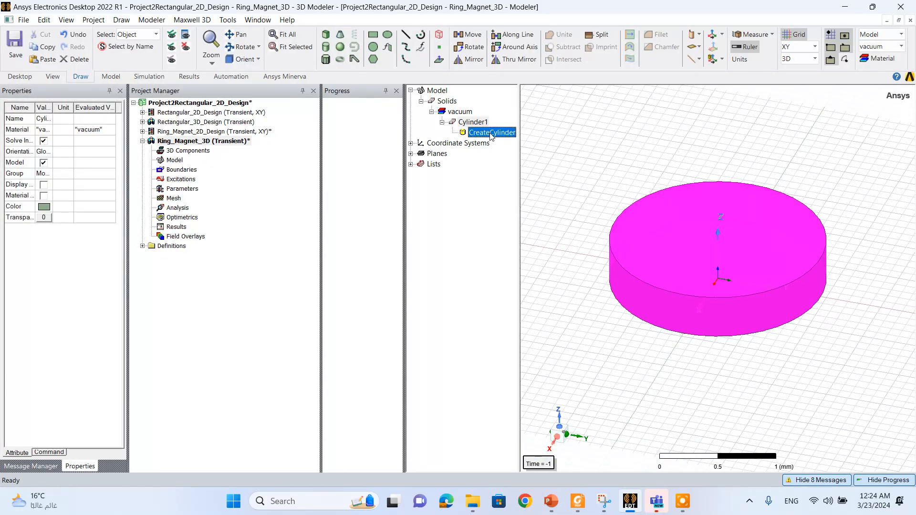
pyautogui.click(369, 226)
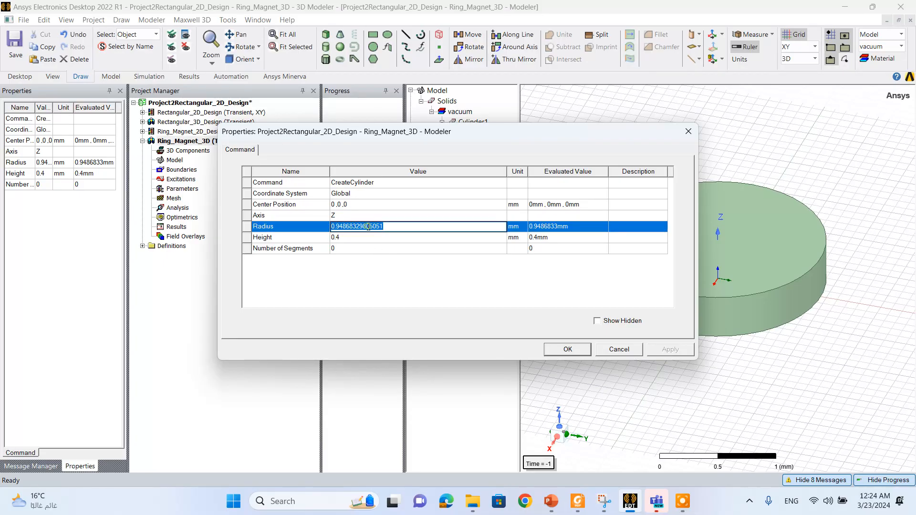
pyautogui.write('D')
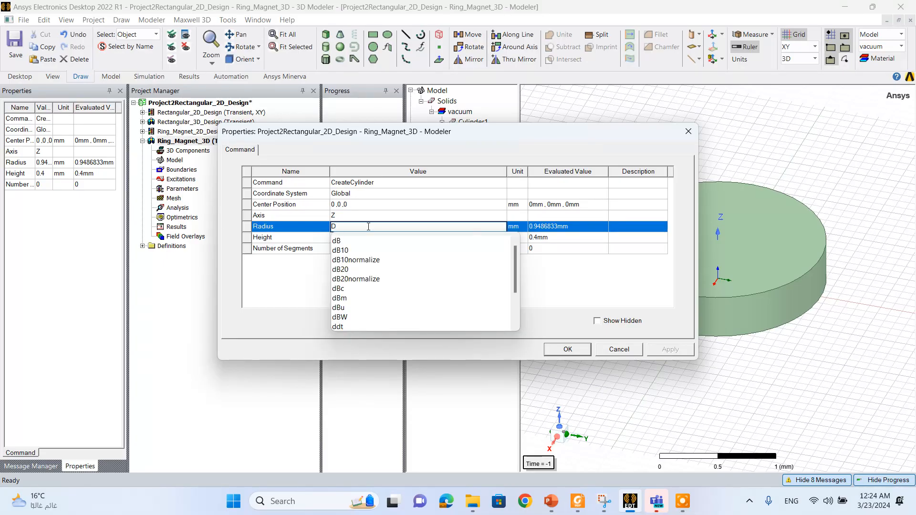
pyautogui.write('o/2')
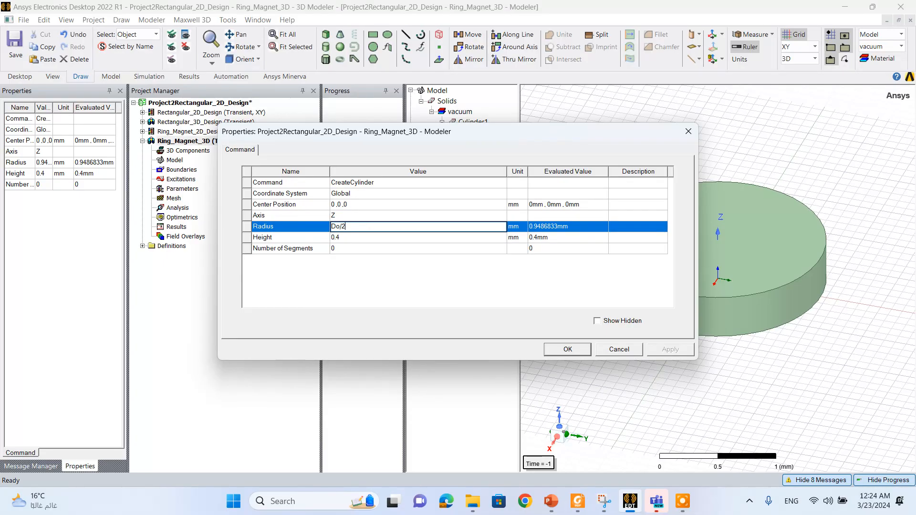
pyautogui.click(394, 278)
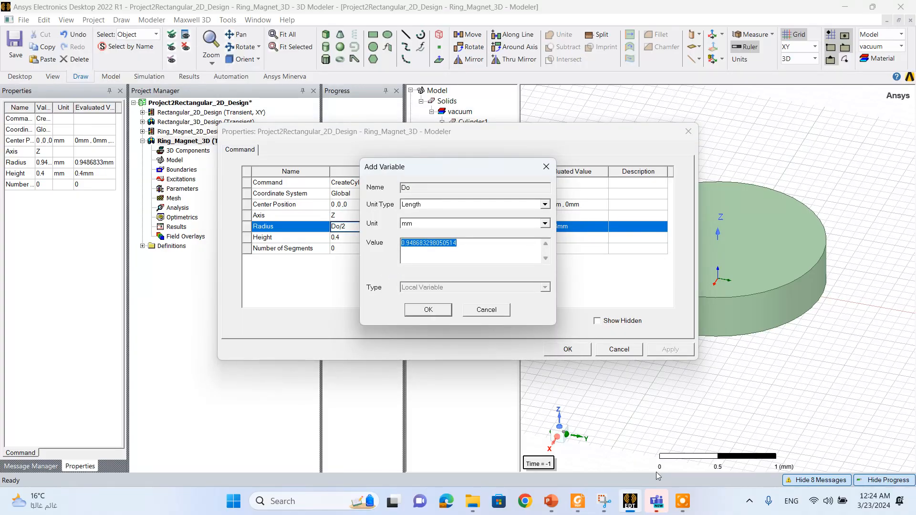
# - Check the magnet types slide in PowerPoint, return to Ansys Electronics Desktop and define the length variable Do as 15 mm
pyautogui.moveTo(552, 500)
pyautogui.click(492, 435)
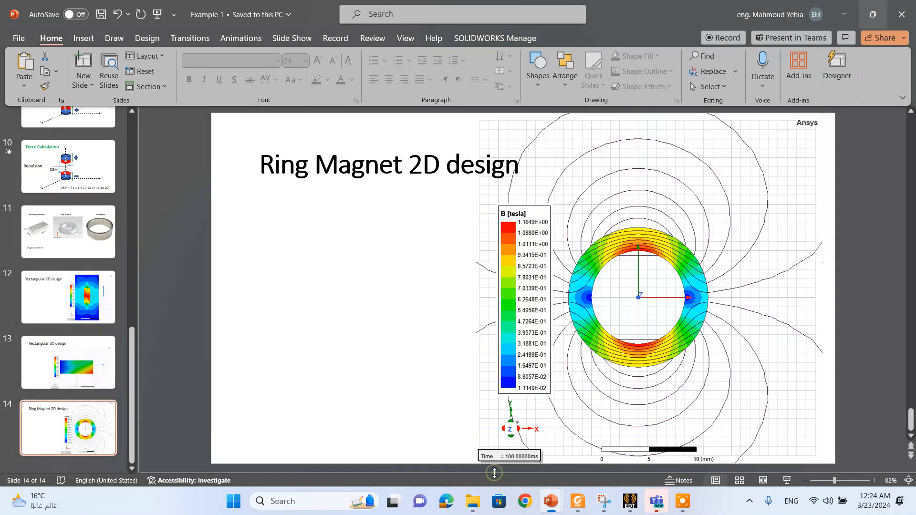
pyautogui.click(68, 232)
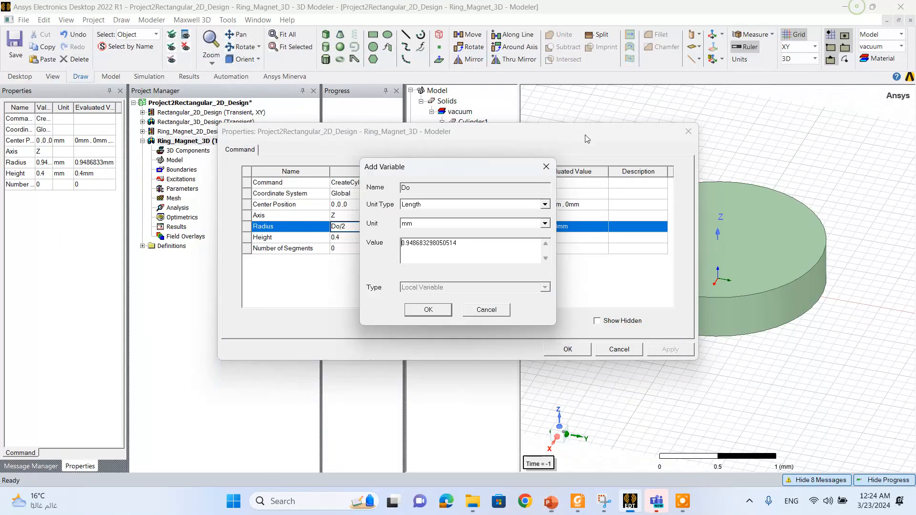
pyautogui.click(845, 15)
pyautogui.doubleClick(425, 246)
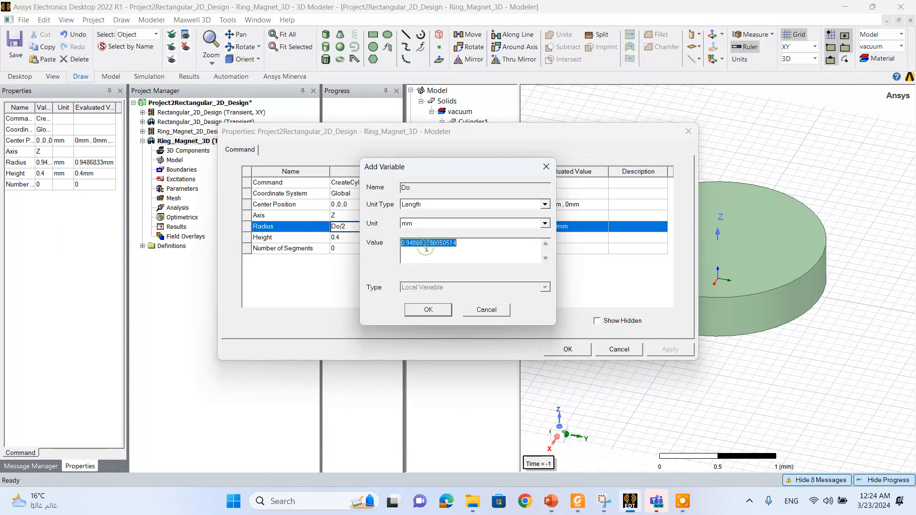
pyautogui.write('15')
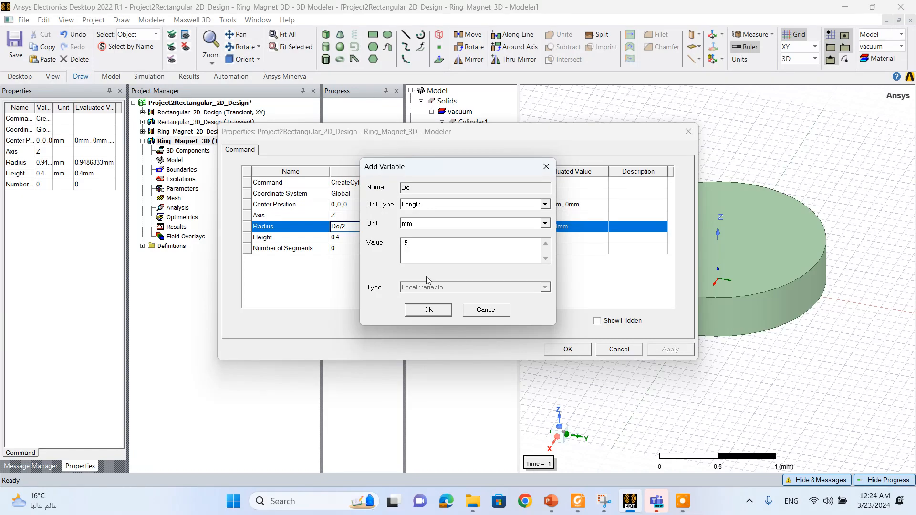
pyautogui.click(428, 310)
# - Set the cylinder's height to a new variable Height of 3 mm, apply the properties and fit the whole cylinder in view
pyautogui.click(354, 238)
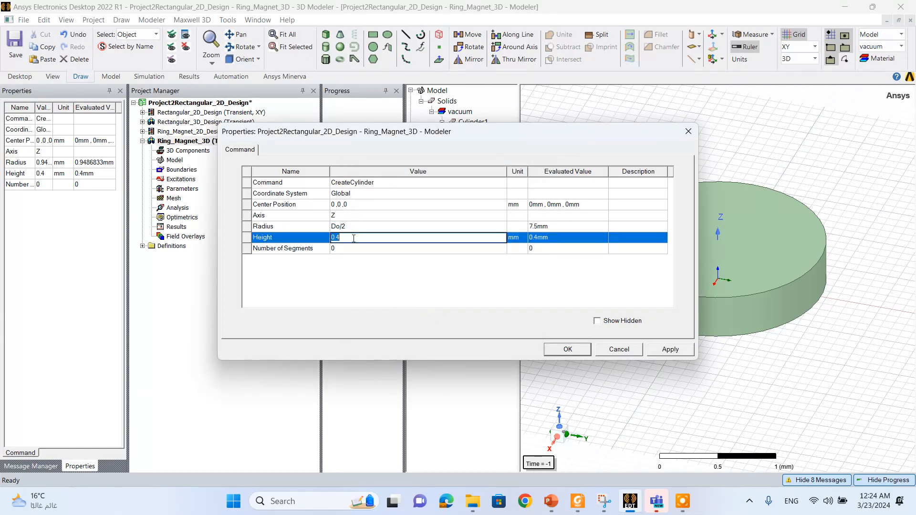
pyautogui.write('Height')
pyautogui.press('Return')
pyautogui.write('3')
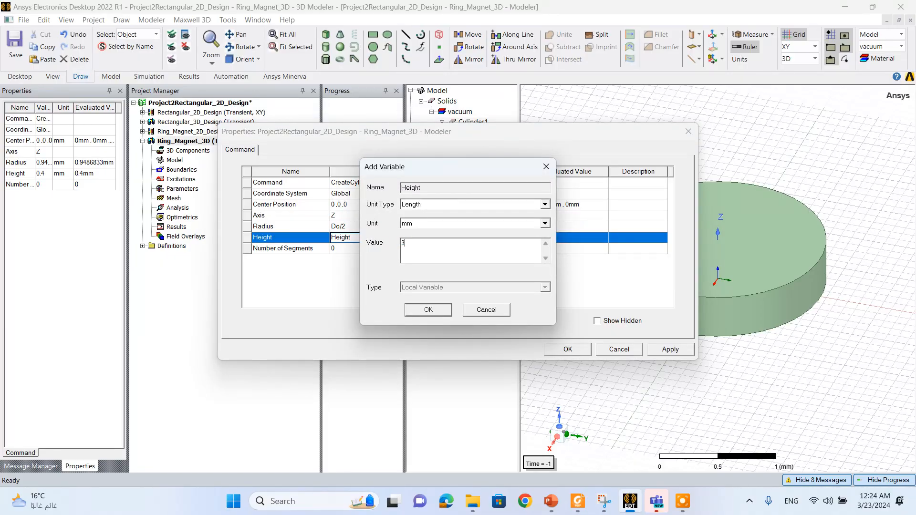
pyautogui.click(426, 310)
pyautogui.click(364, 284)
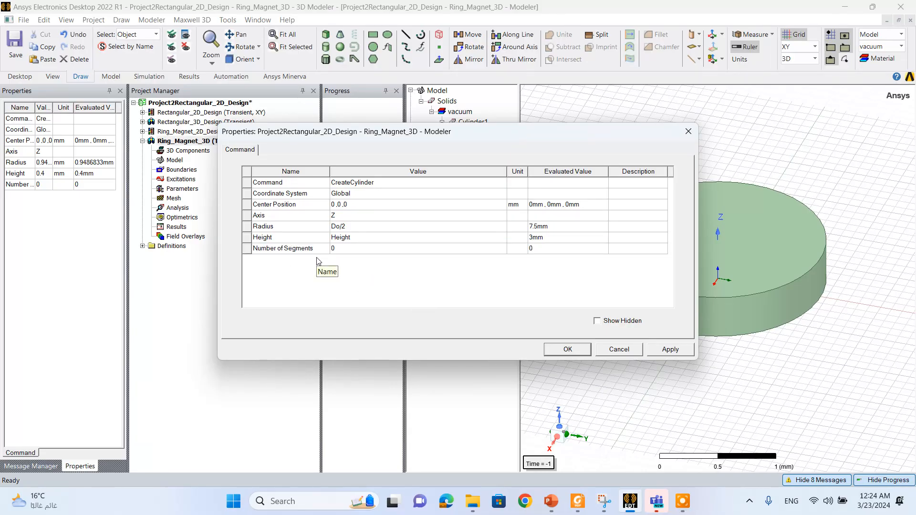
pyautogui.click(670, 349)
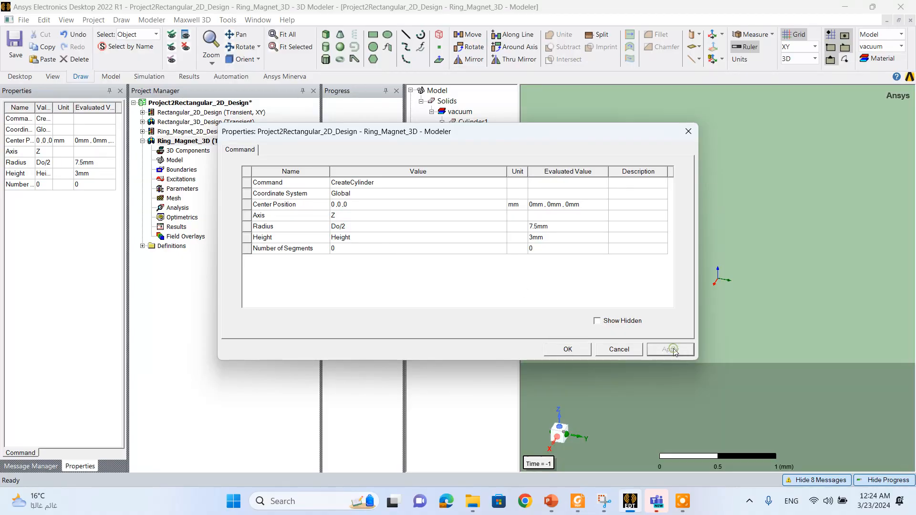
pyautogui.click(567, 350)
pyautogui.click(284, 38)
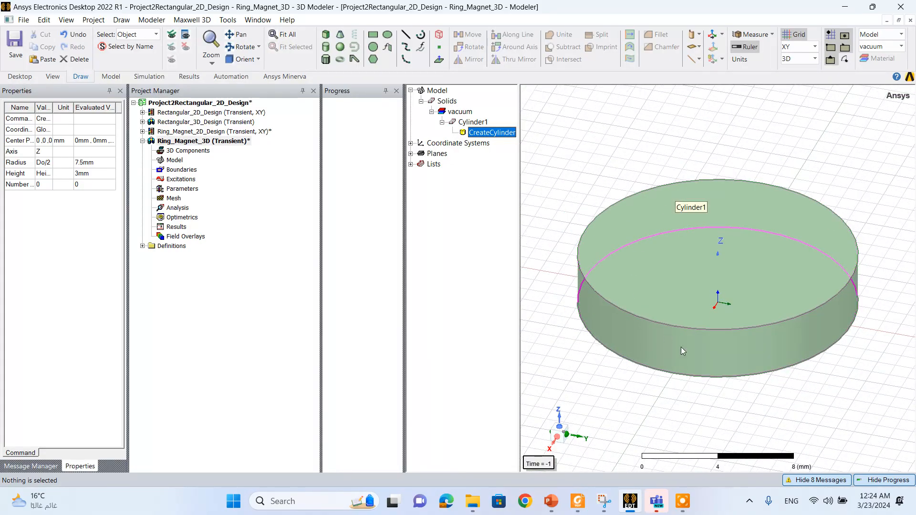
pyautogui.click(725, 407)
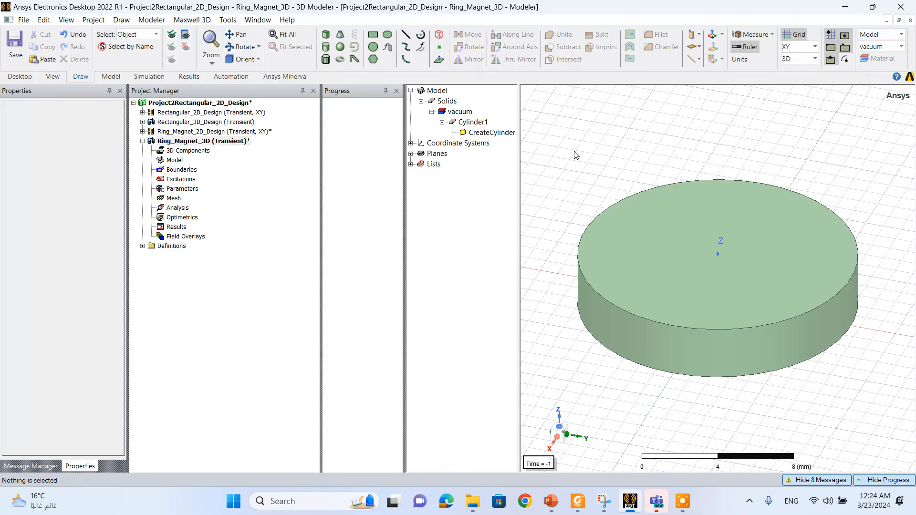
# - Duplicate the cylinder in place by copying and pasting it
pyautogui.click(468, 125)
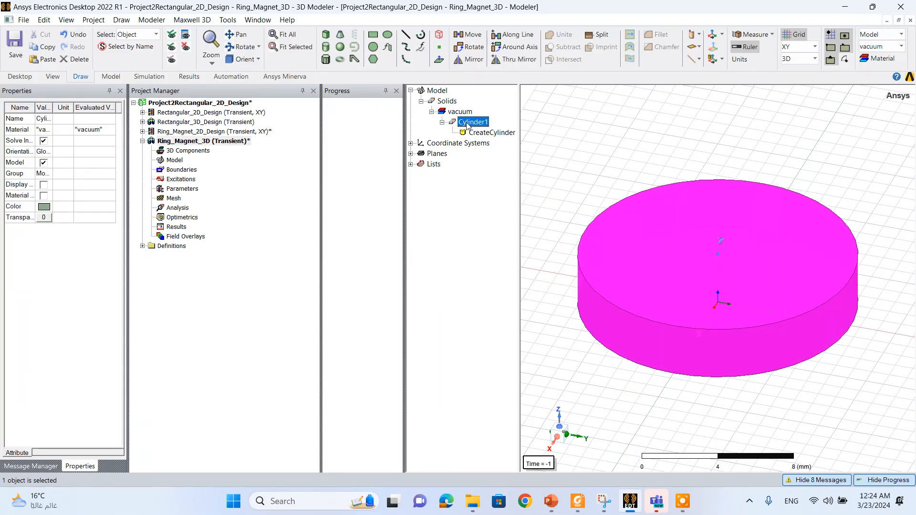
pyautogui.hotkey('ctrl', 'v')
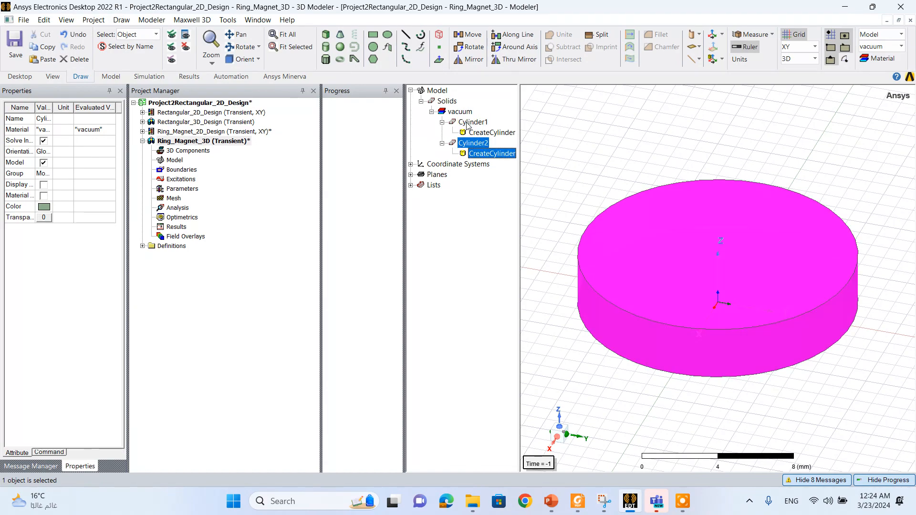
pyautogui.click(482, 163)
# - Set the radius of the copied cylinder to the expression Di/2
pyautogui.doubleClick(498, 153)
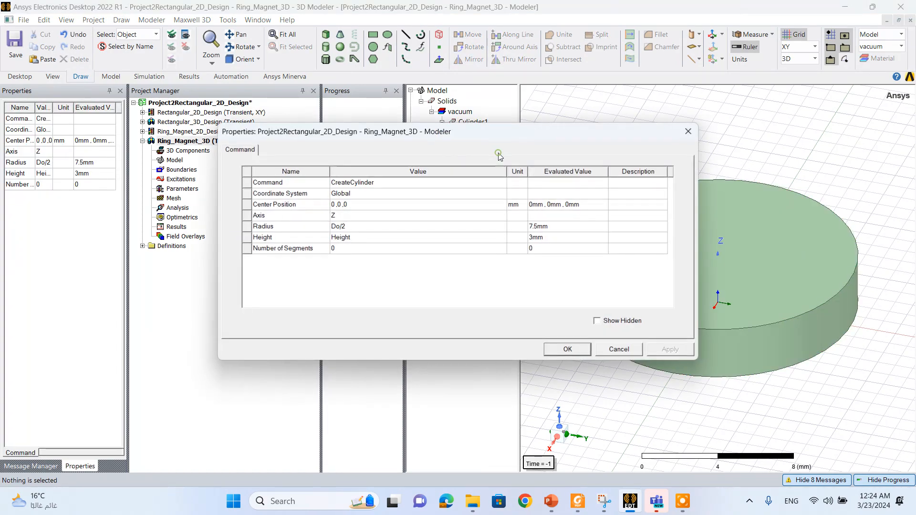
pyautogui.click(341, 230)
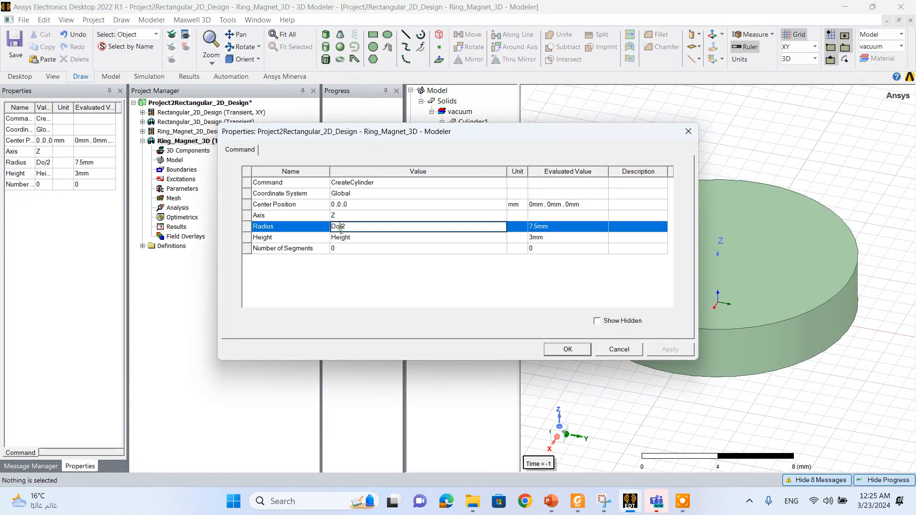
pyautogui.press('Left')
pyautogui.press('BackSpace')
pyautogui.write('i')
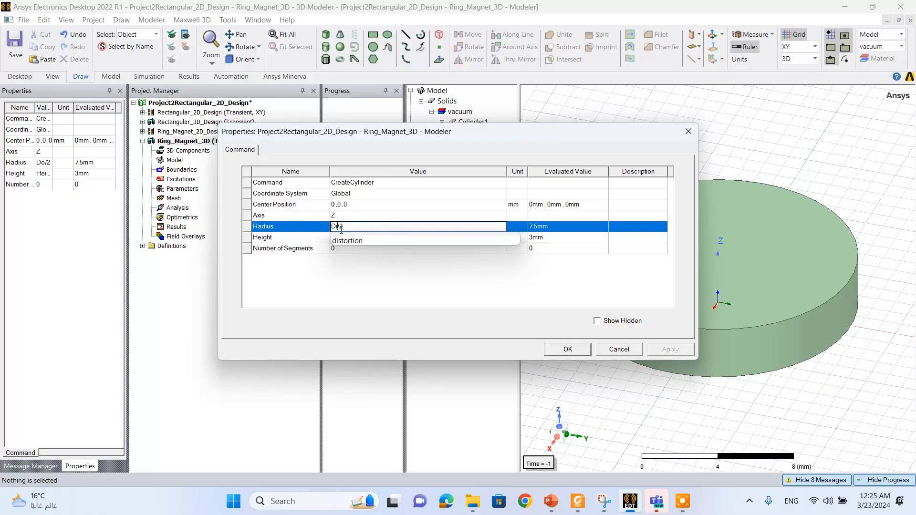
pyautogui.click(384, 286)
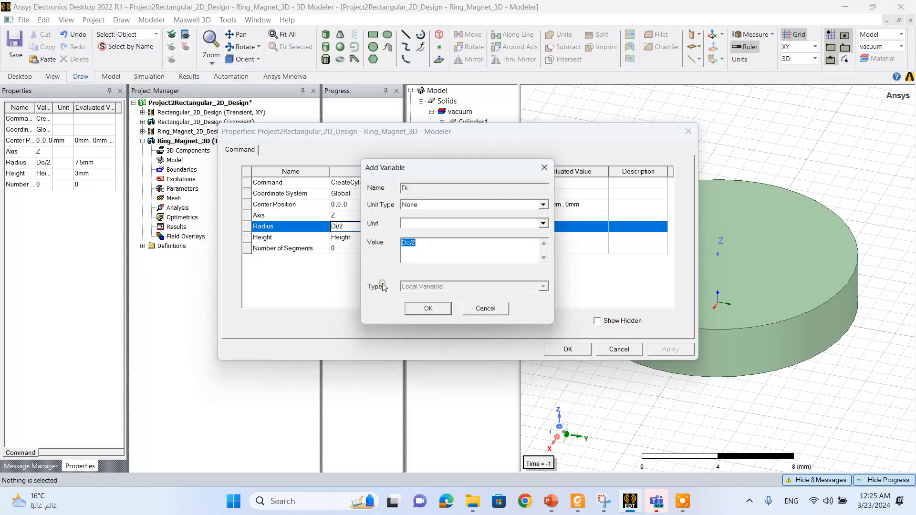
# - Try to define Di as a length variable in mm with the value Di/2
pyautogui.click(433, 206)
pyautogui.press('l')
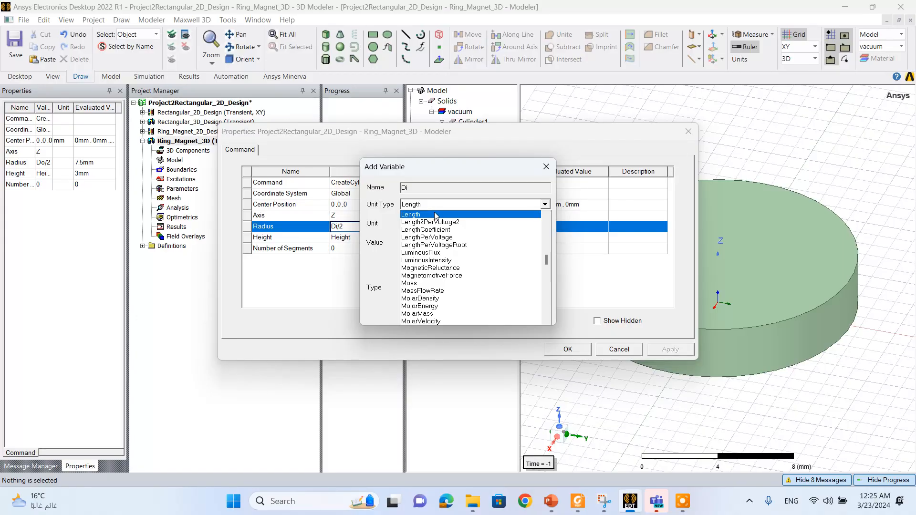
pyautogui.click(435, 215)
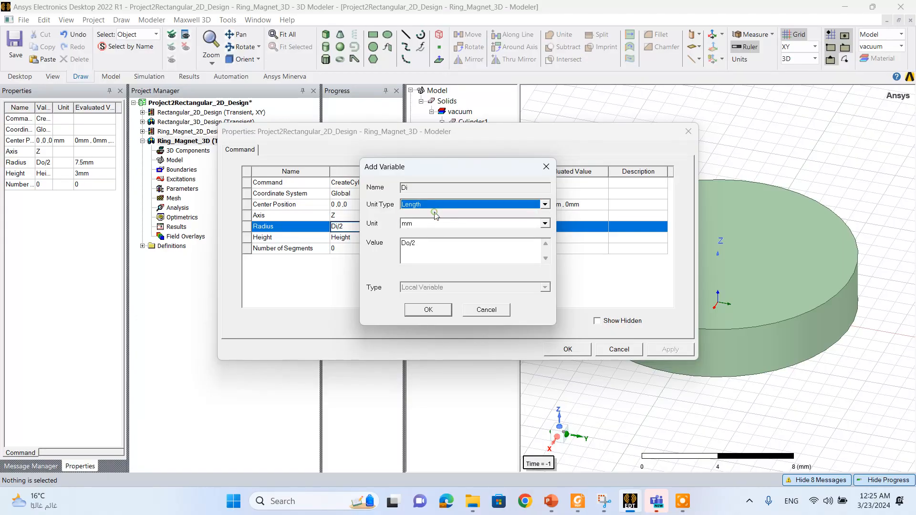
pyautogui.click(410, 247)
pyautogui.press('BackSpace')
pyautogui.write('i')
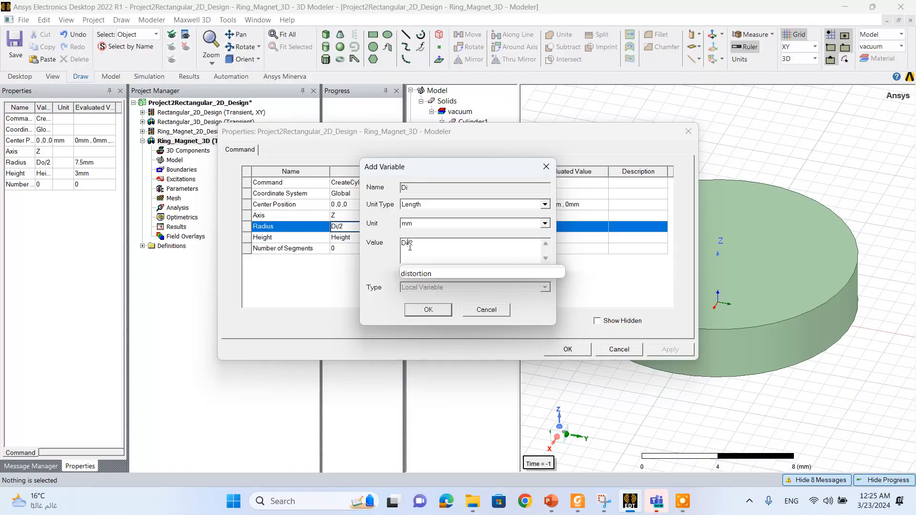
pyautogui.click(439, 305)
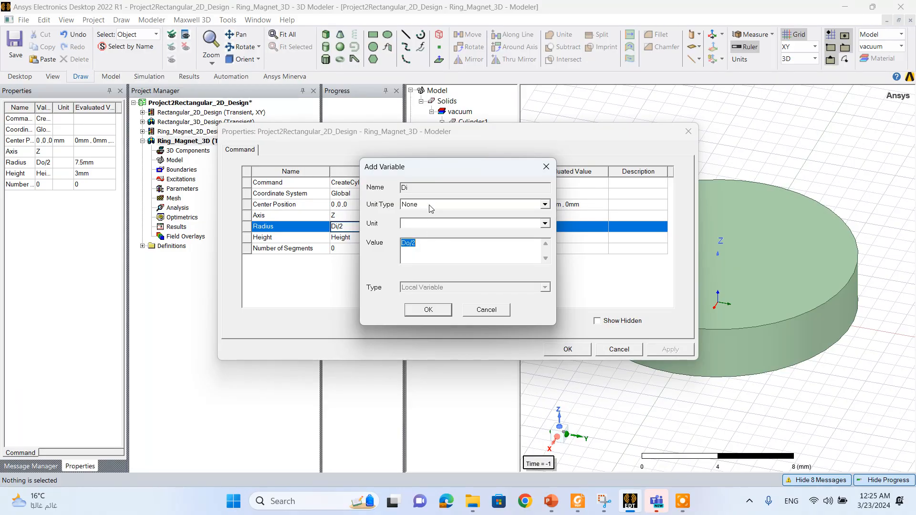
# - Define Di as a length variable of 10 mm and apply the copied cylinder's properties
pyautogui.write('10')
pyautogui.click(450, 205)
pyautogui.press('l')
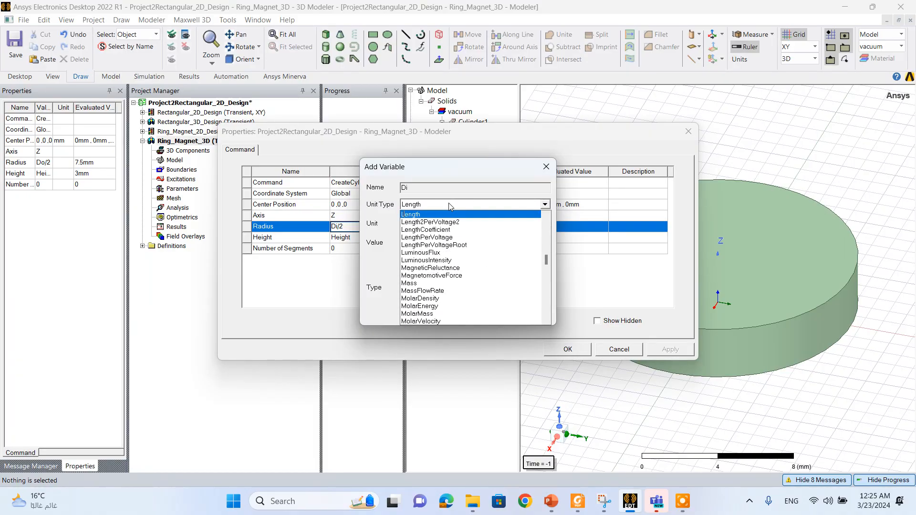
pyautogui.click(444, 214)
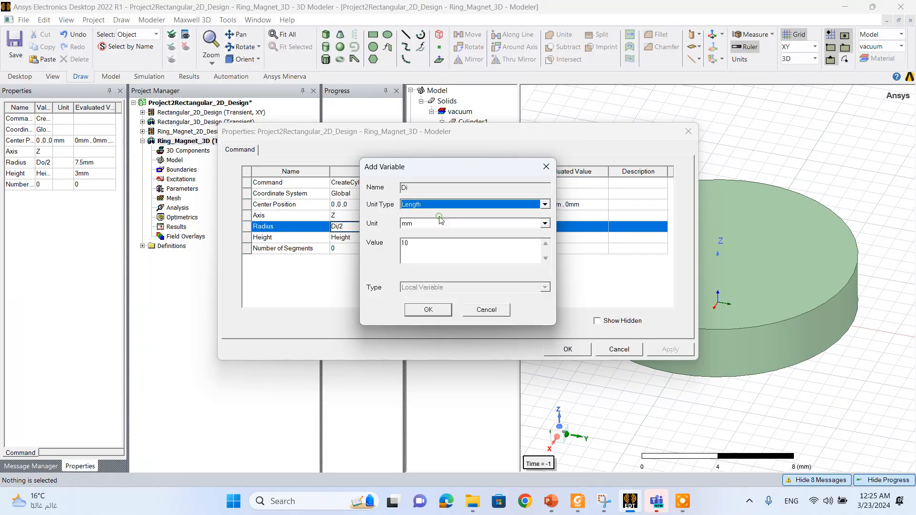
pyautogui.click(433, 311)
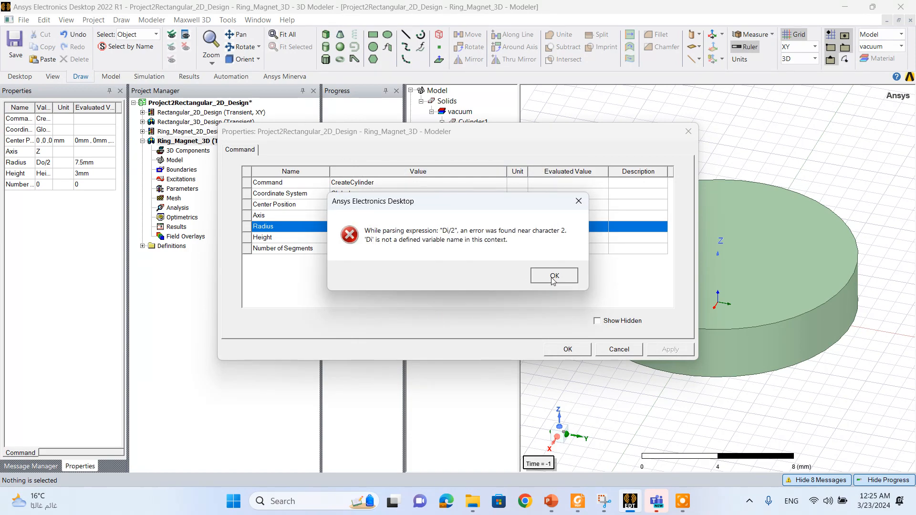
pyautogui.click(548, 276)
pyautogui.click(369, 276)
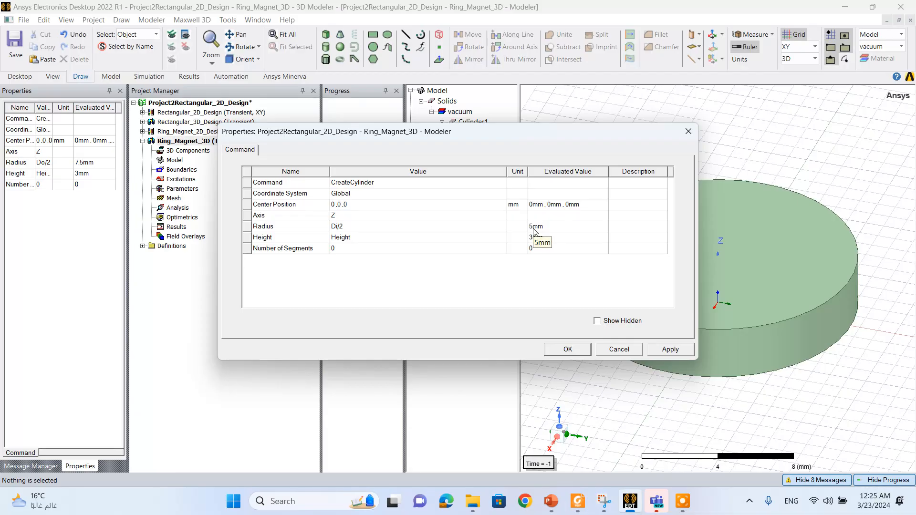
pyautogui.click(670, 349)
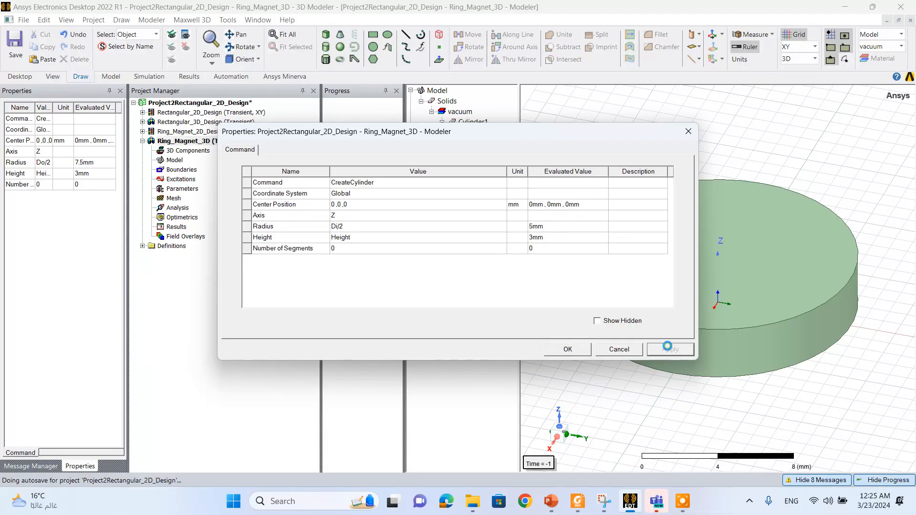
pyautogui.click(570, 350)
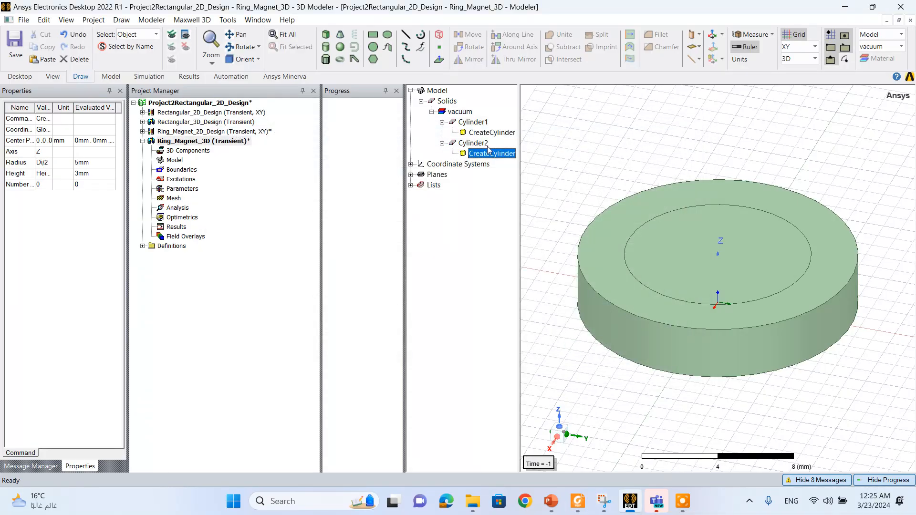
# - Subtract the inner Cylinder2 from the outer Cylinder1 to form a ring, without cloning the tool object
pyautogui.click(473, 144)
pyautogui.click(474, 122)
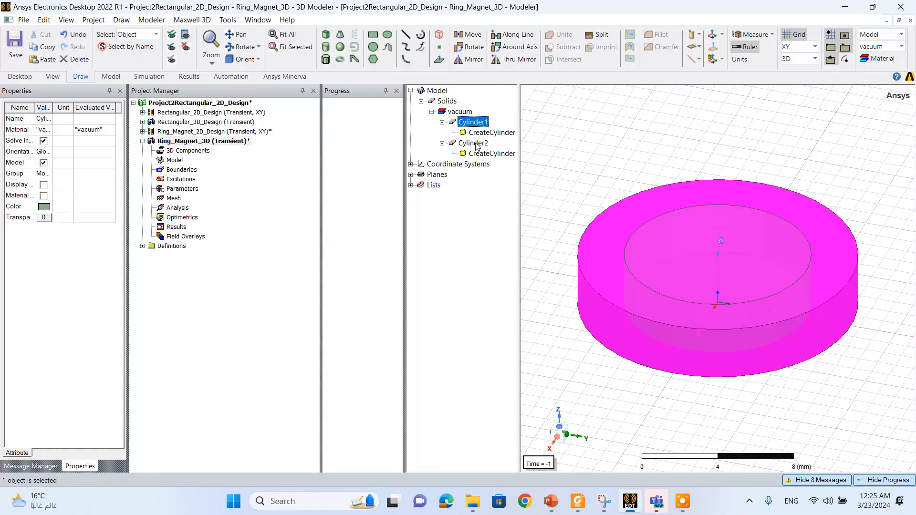
pyautogui.click(474, 144)
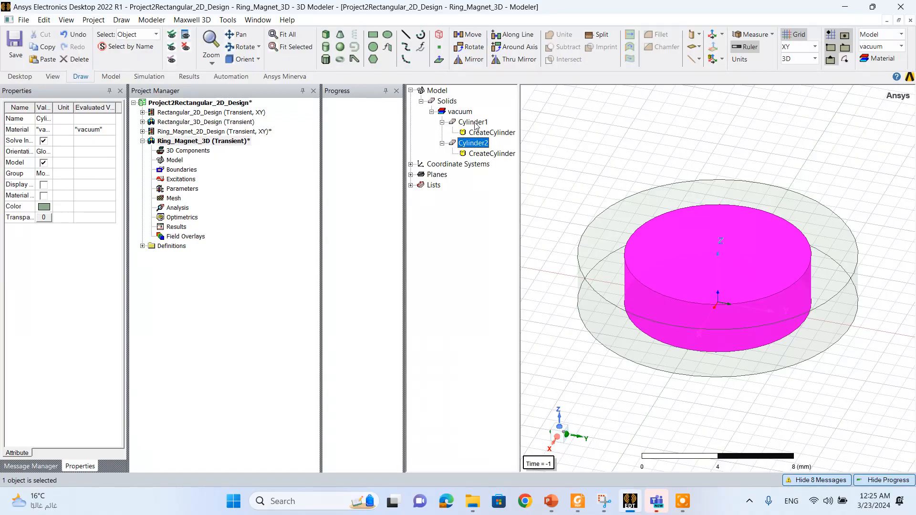
pyautogui.keyDown('ctrl'); pyautogui.click(475, 123); pyautogui.keyUp('ctrl')
pyautogui.rightClick(475, 123)
pyautogui.moveTo(537, 179)
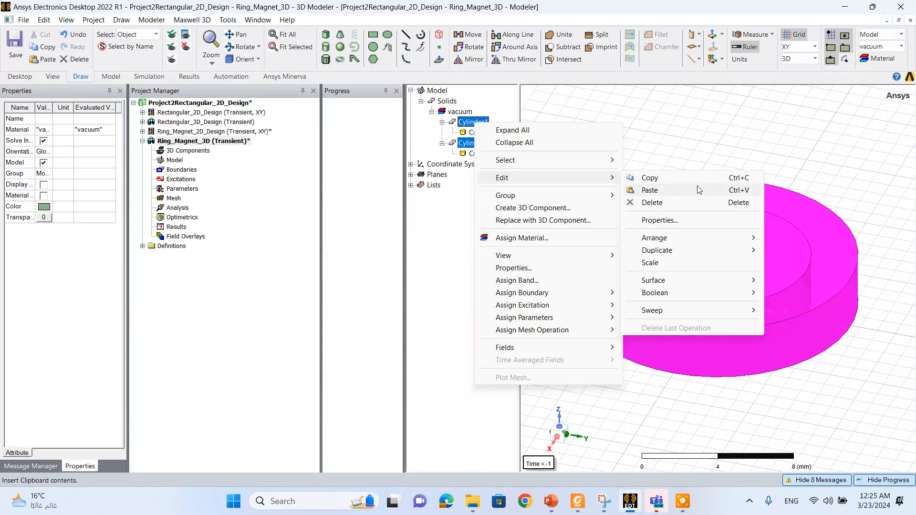
pyautogui.moveTo(698, 293)
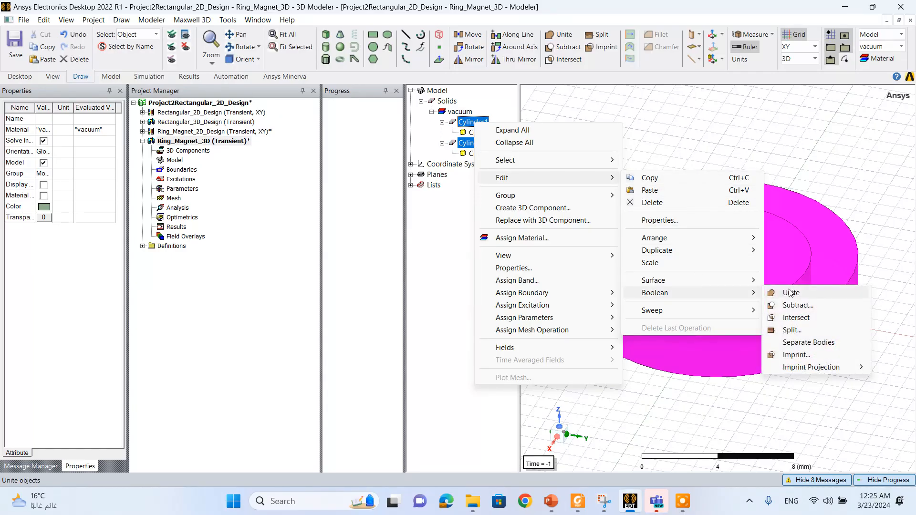
pyautogui.click(788, 304)
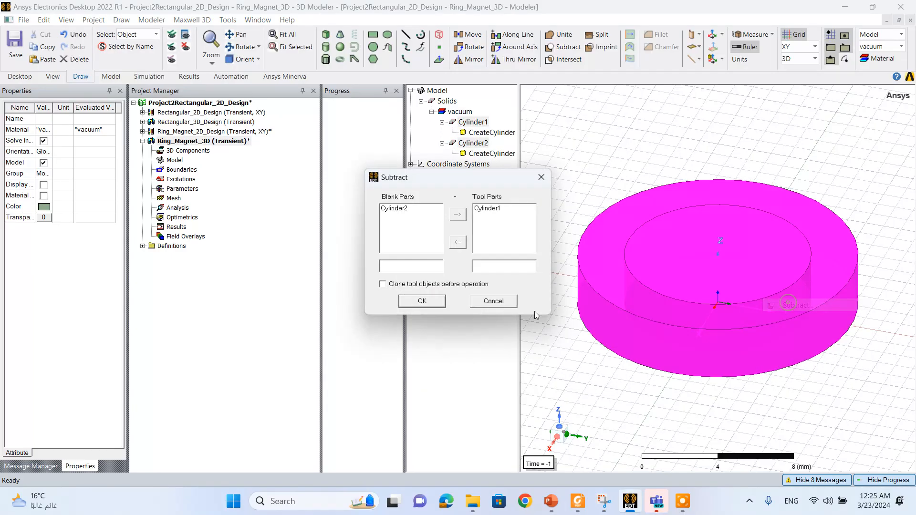
pyautogui.click(483, 210)
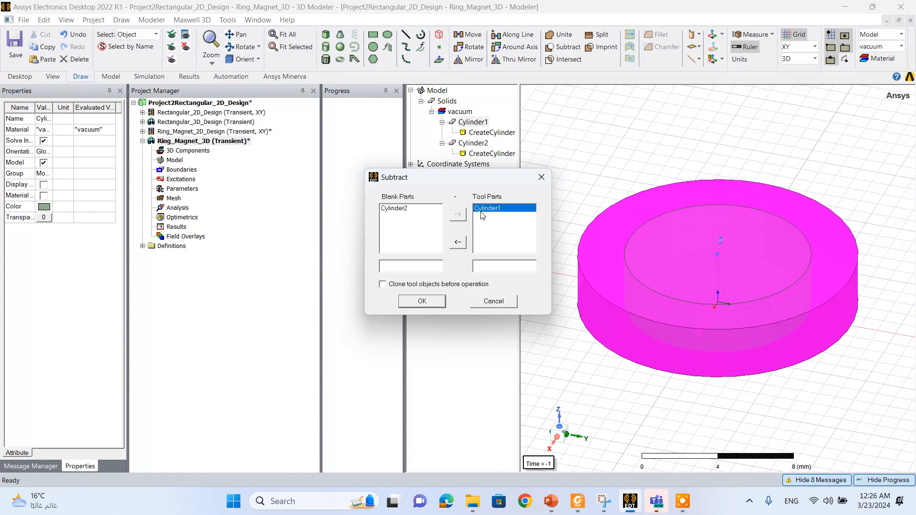
pyautogui.click(459, 244)
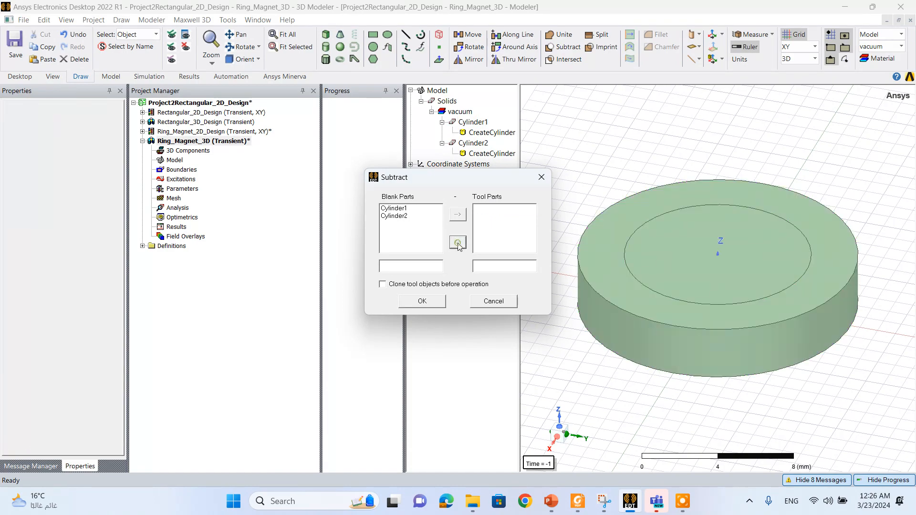
pyautogui.click(424, 217)
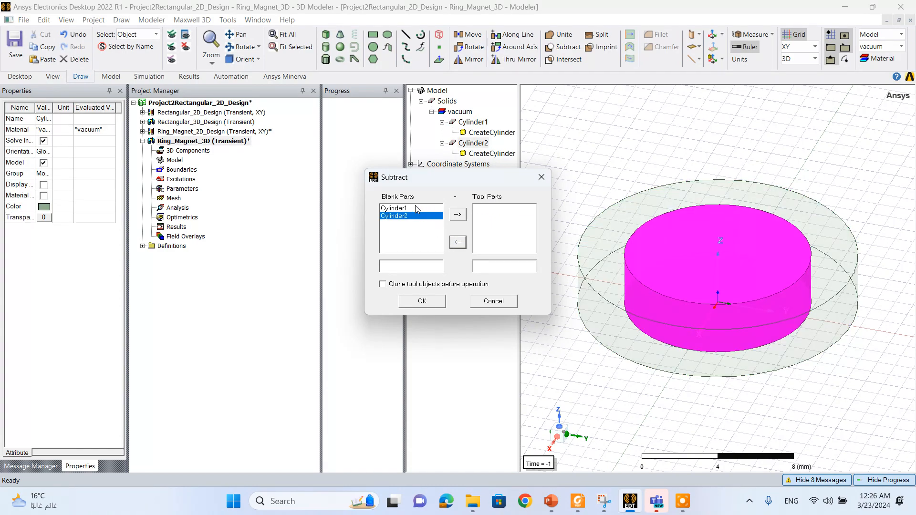
pyautogui.click(420, 209)
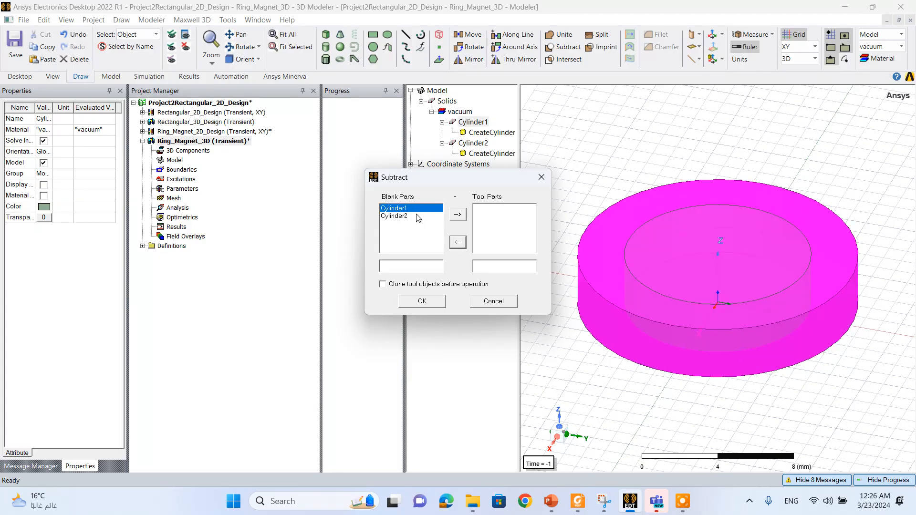
pyautogui.click(419, 216)
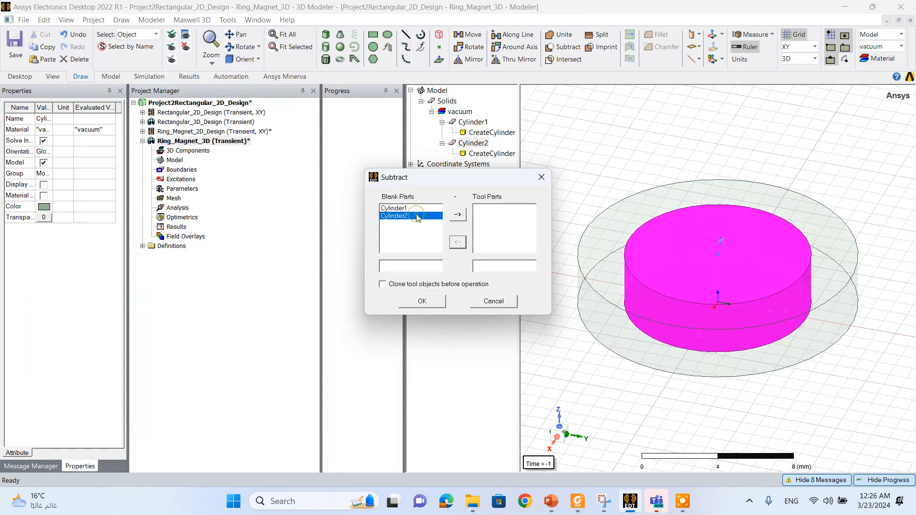
pyautogui.click(457, 214)
pyautogui.click(498, 209)
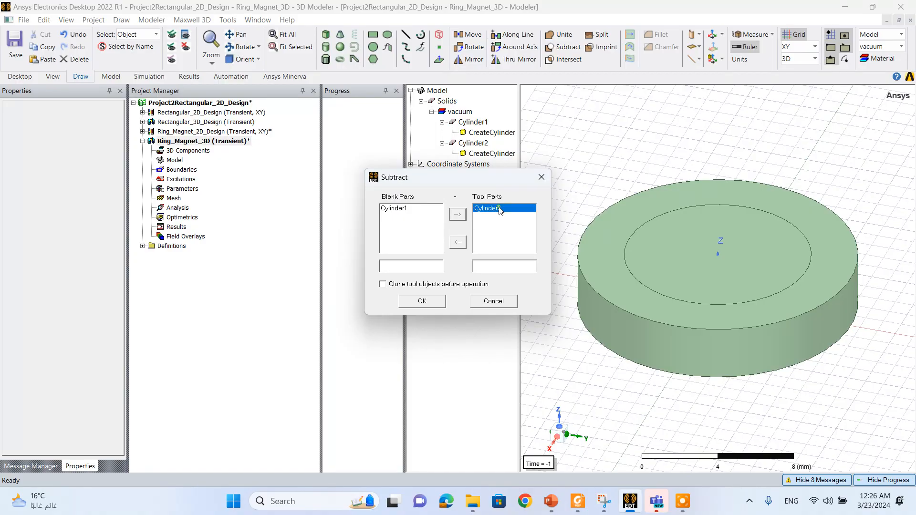
pyautogui.click(431, 302)
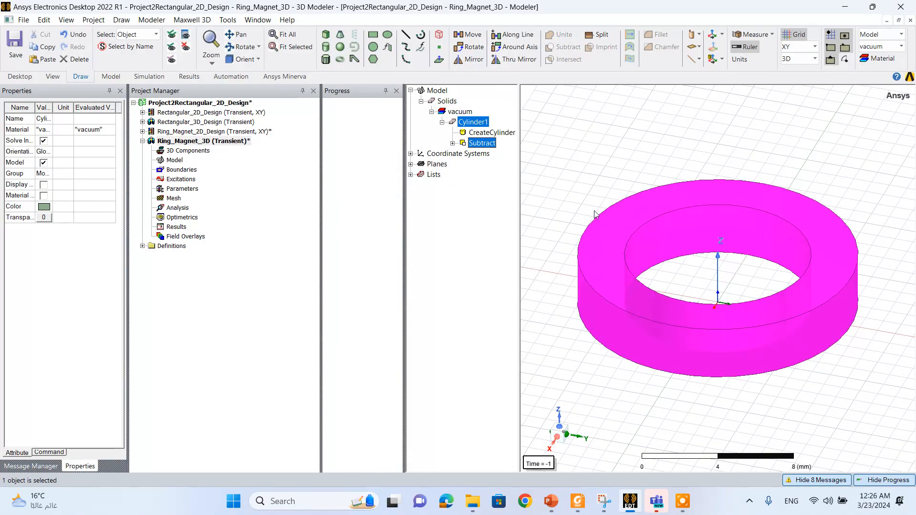
pyautogui.click(584, 186)
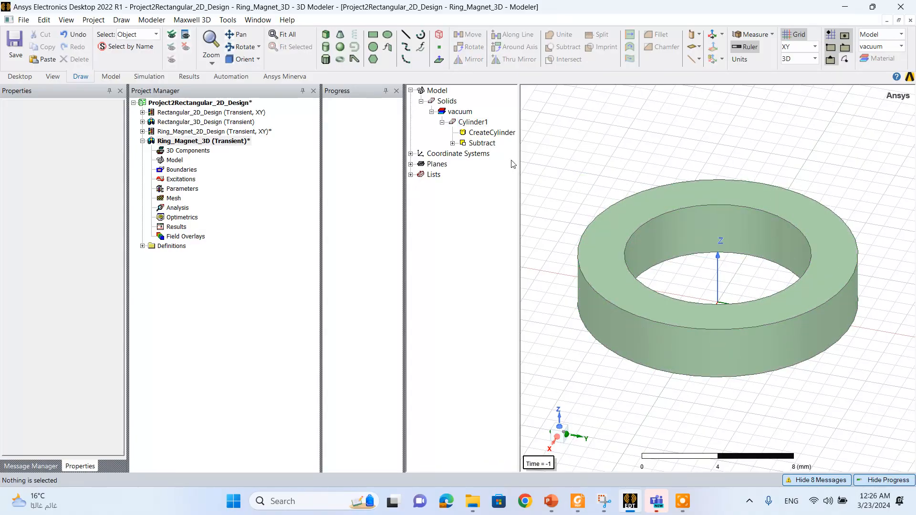
# - Search the materials for N35 to assign to the ring and select the project's Alliance - N35 definition
pyautogui.rightClick(477, 121)
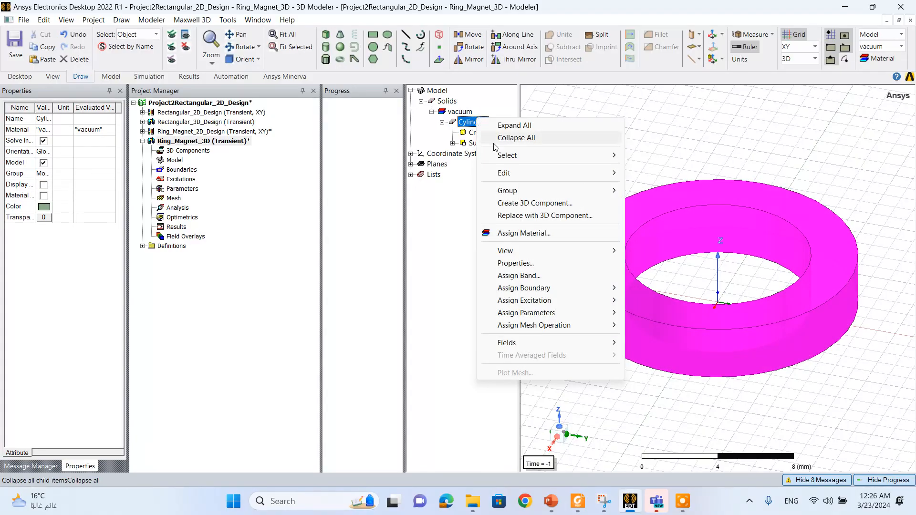
pyautogui.click(524, 233)
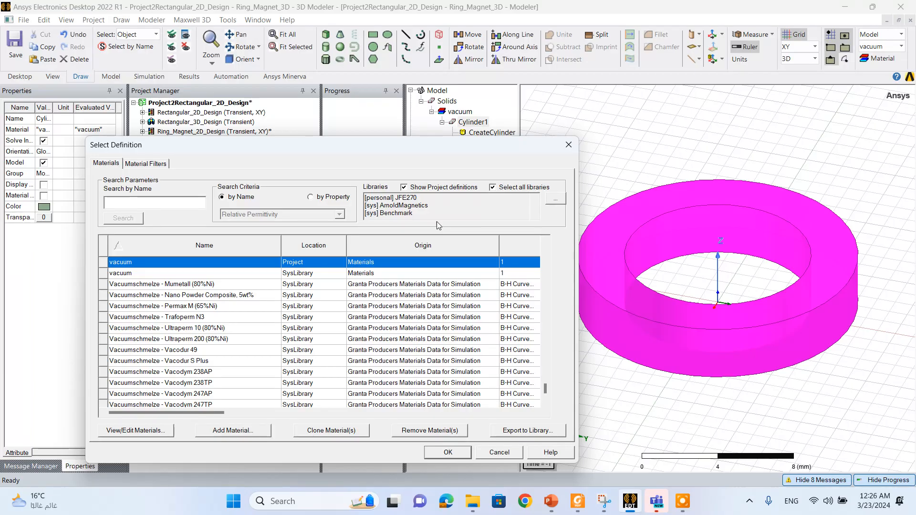
pyautogui.write('N35')
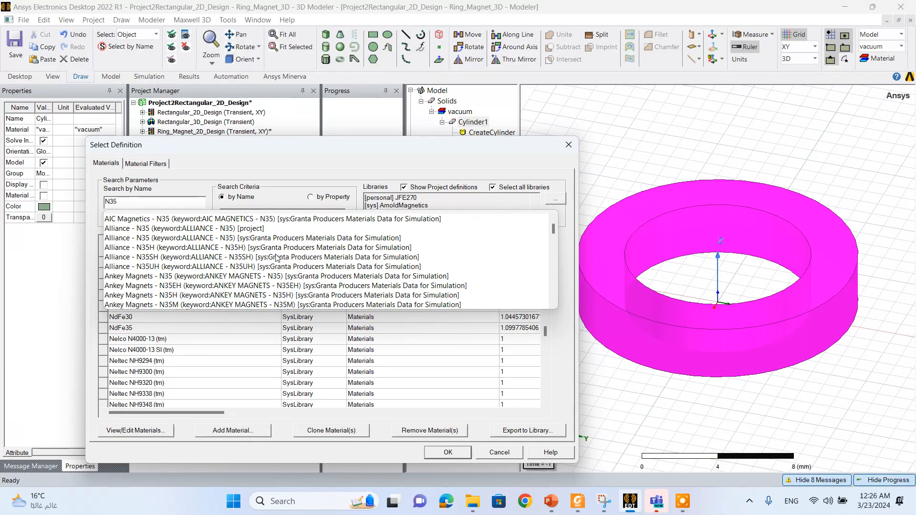
pyautogui.click(238, 230)
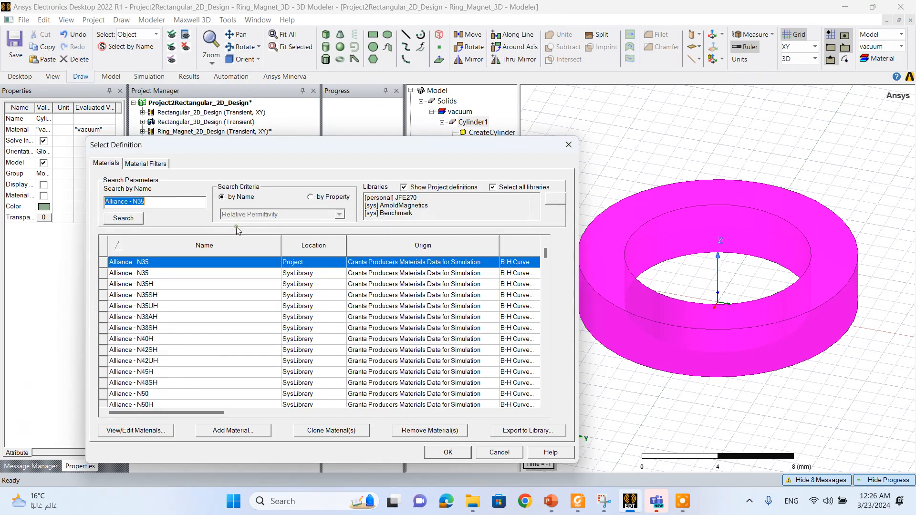
# - Set the material's magnetic coercivity unit vector to X 0 and Z 1, accept the edit and assign Alliance - N35 to the ring
pyautogui.click(166, 433)
pyautogui.click(306, 205)
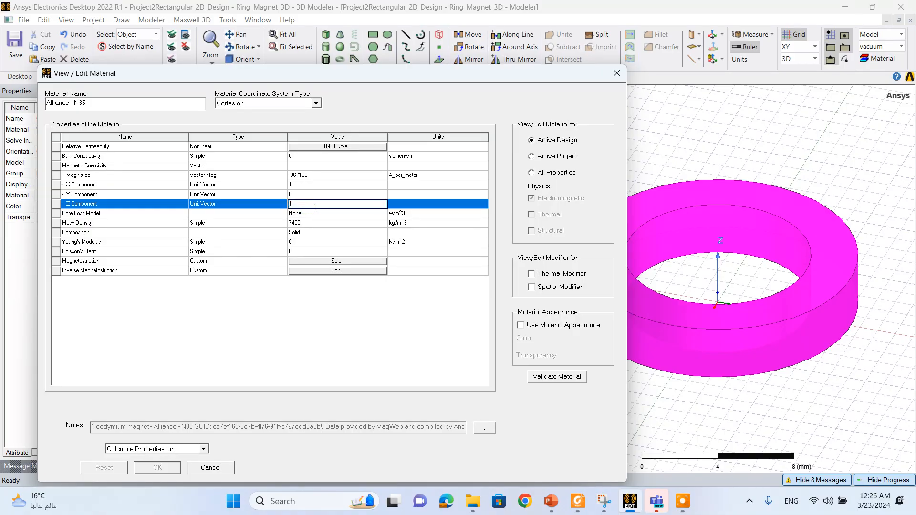
pyautogui.click(299, 186)
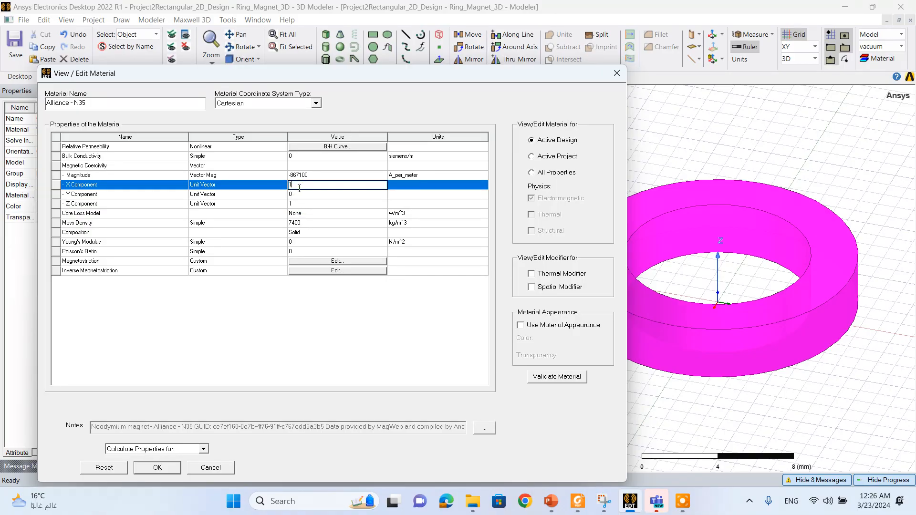
pyautogui.click(338, 334)
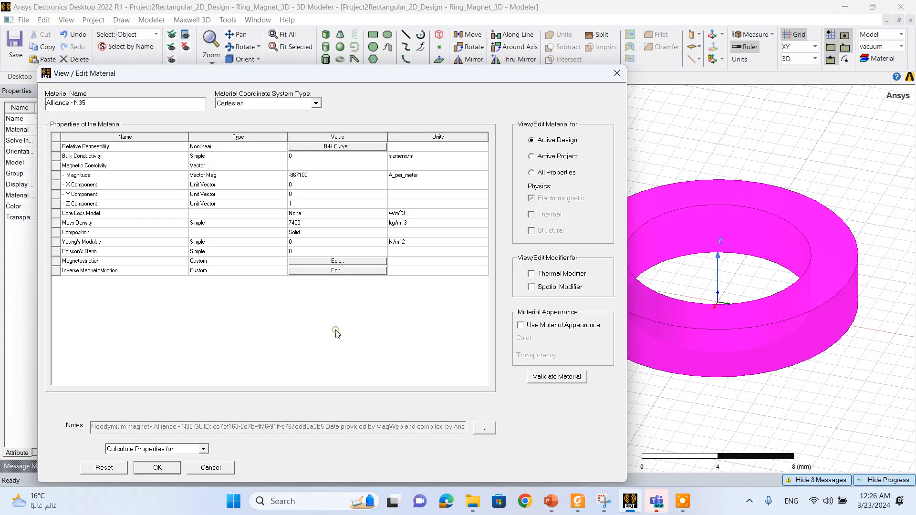
pyautogui.click(158, 469)
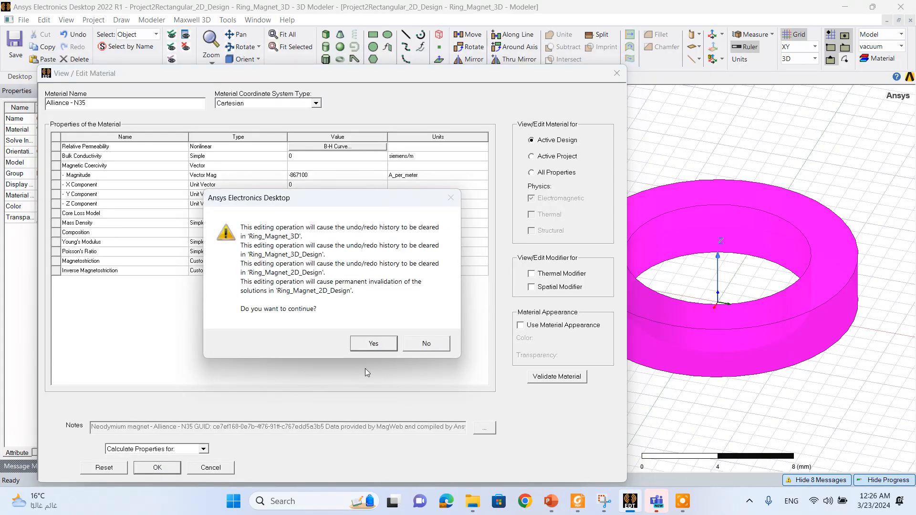
pyautogui.click(370, 344)
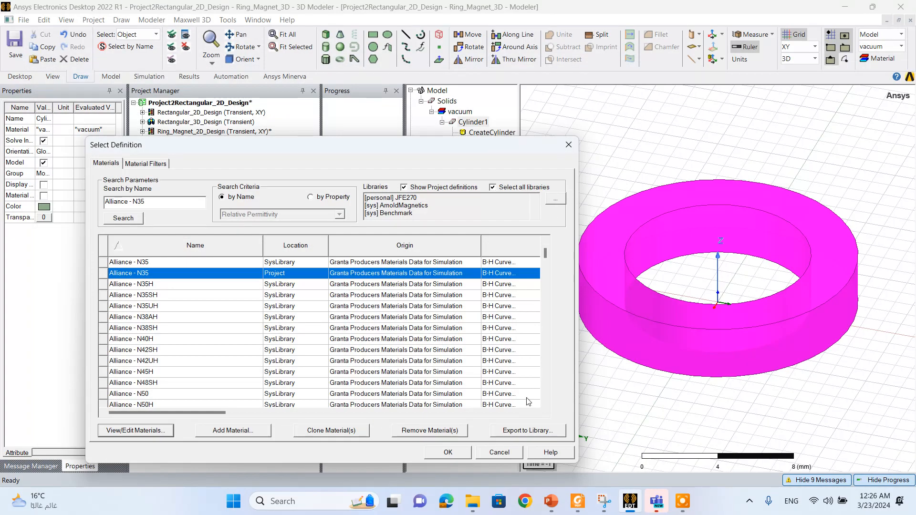
pyautogui.click(444, 456)
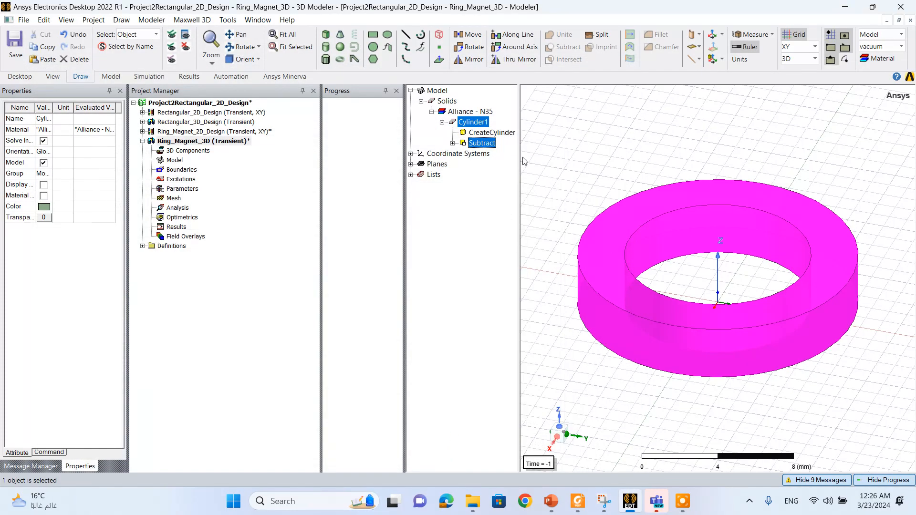
pyautogui.click(490, 154)
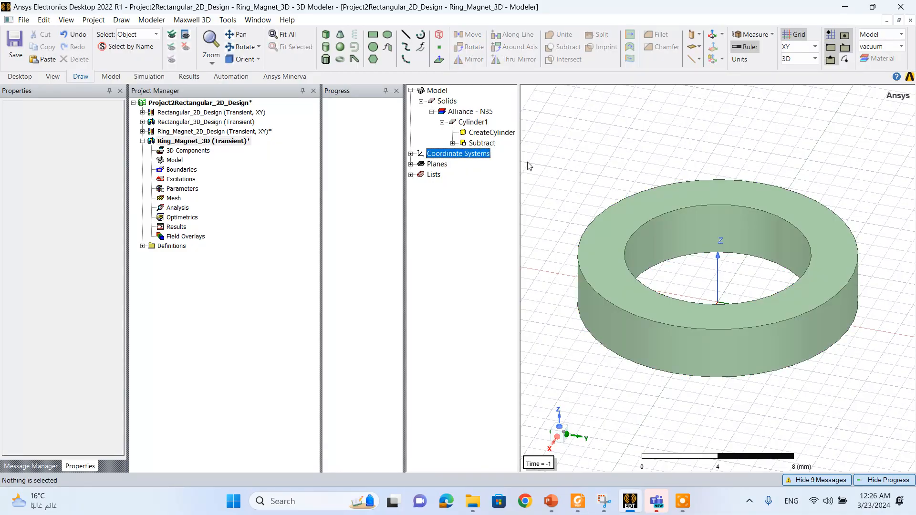
# - Change the ring magnet's display colour to the light red basic colour and apply it
pyautogui.click(626, 287)
pyautogui.rightClick(627, 286)
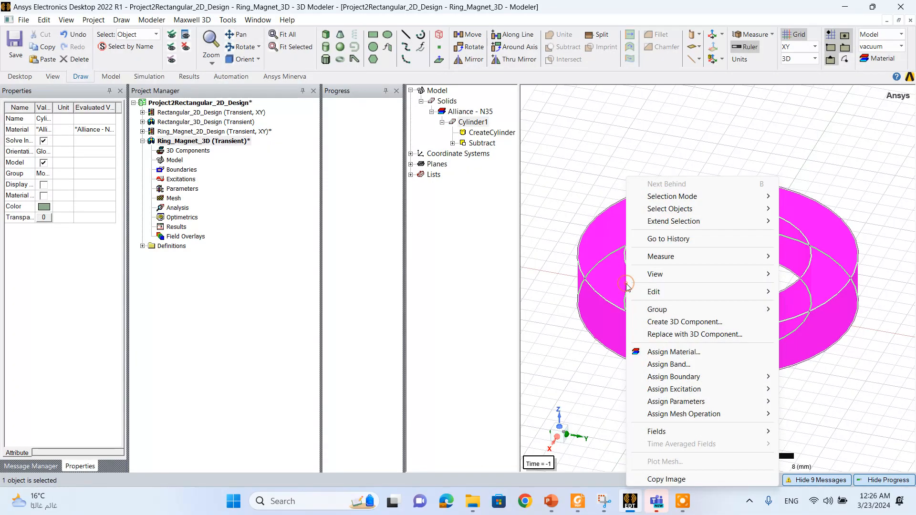
pyautogui.moveTo(659, 292)
pyautogui.click(549, 334)
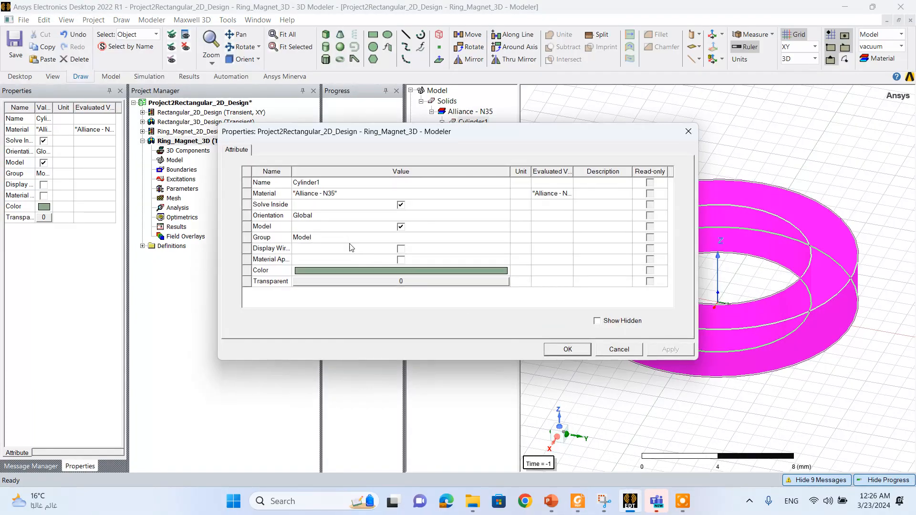
pyautogui.click(367, 270)
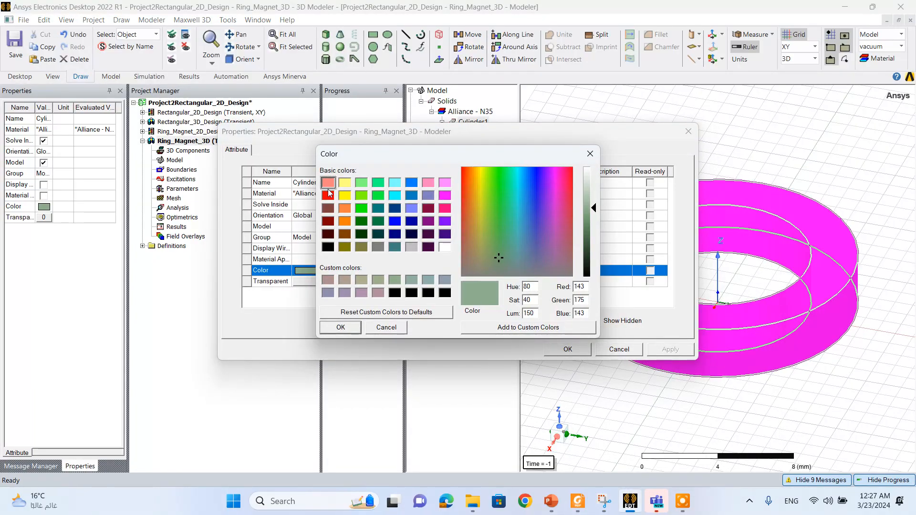
pyautogui.click(328, 183)
pyautogui.click(341, 328)
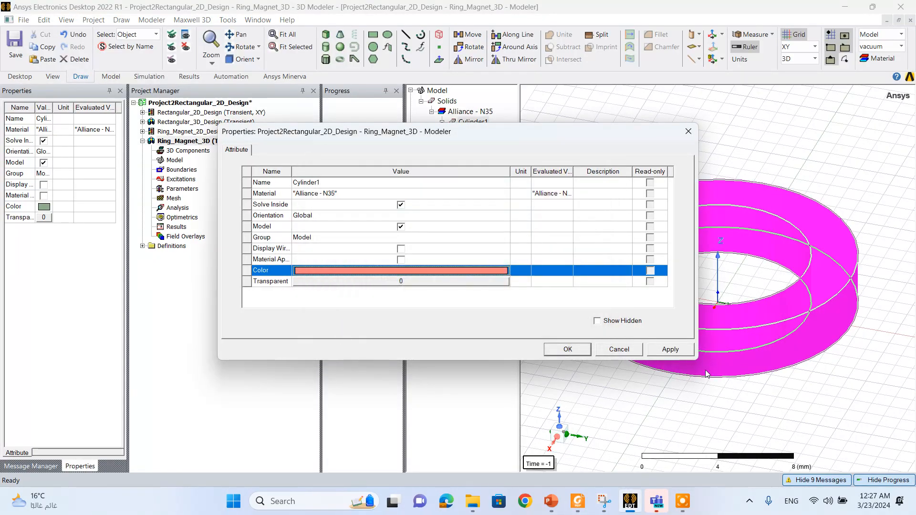
pyautogui.click(660, 348)
pyautogui.click(567, 349)
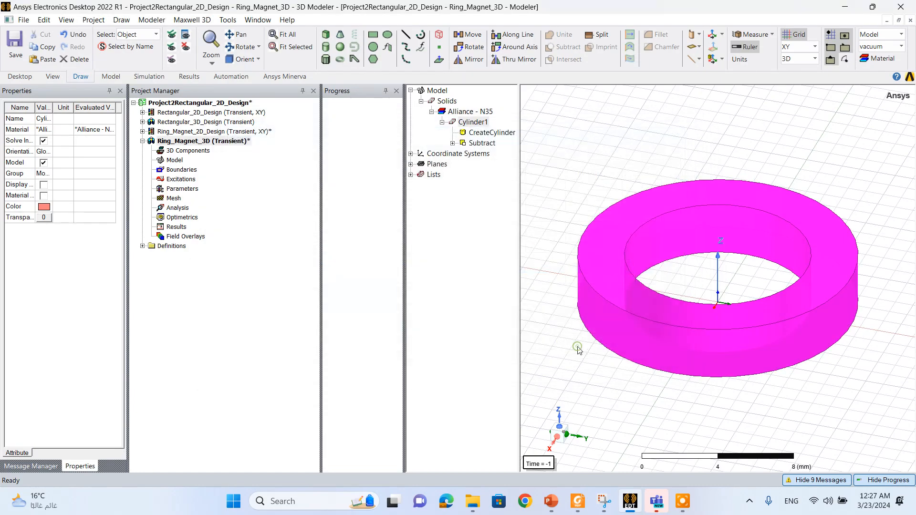
pyautogui.click(561, 186)
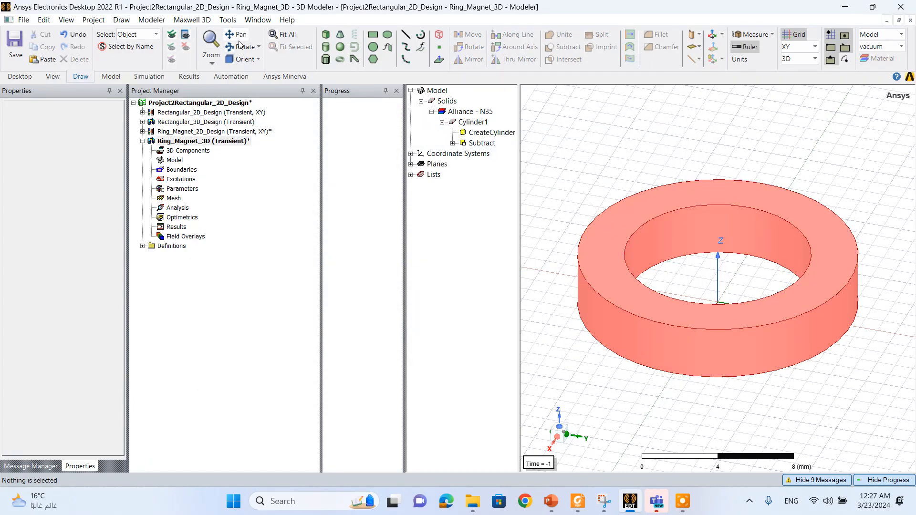
# - Create a region around the ring, padded similarly in all directions with a percentage offset of 0
pyautogui.click(119, 22)
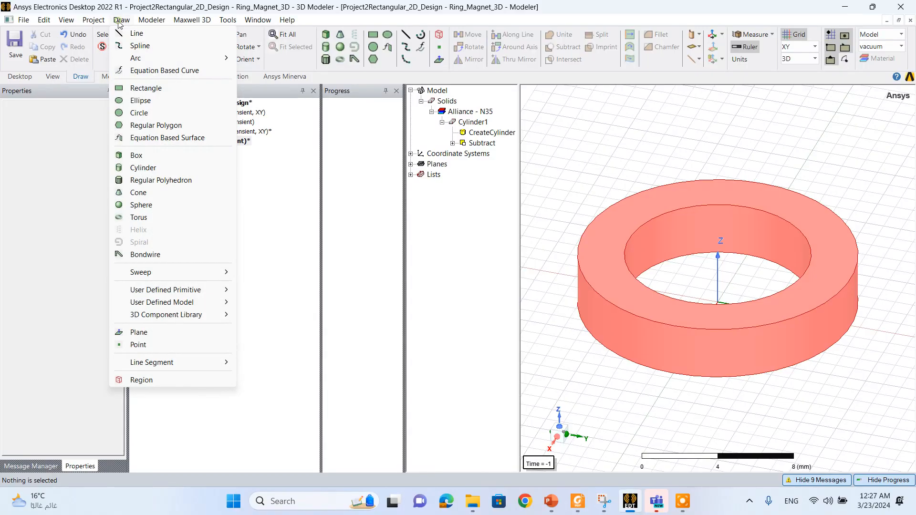
pyautogui.click(176, 380)
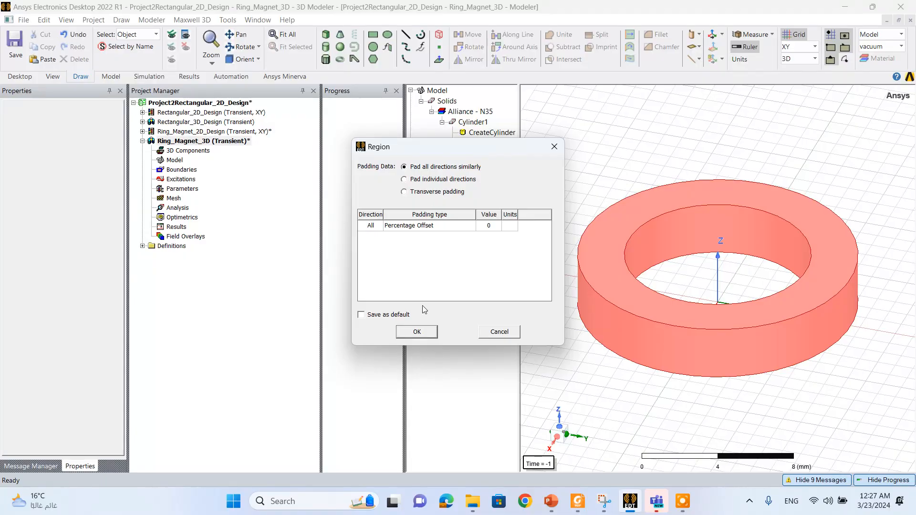
pyautogui.click(417, 332)
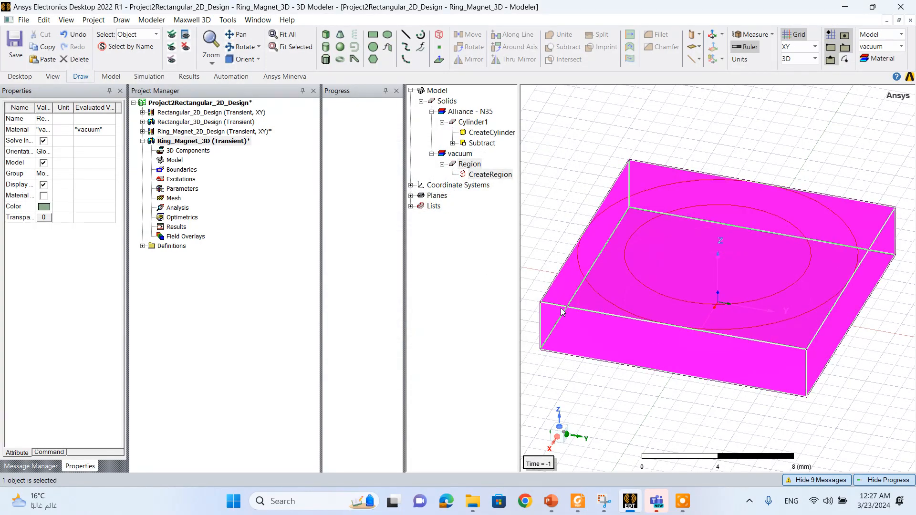
# - Set the region's +X, -X, +Y and -Y padding data to 150 as percentage offsets
pyautogui.doubleClick(490, 174)
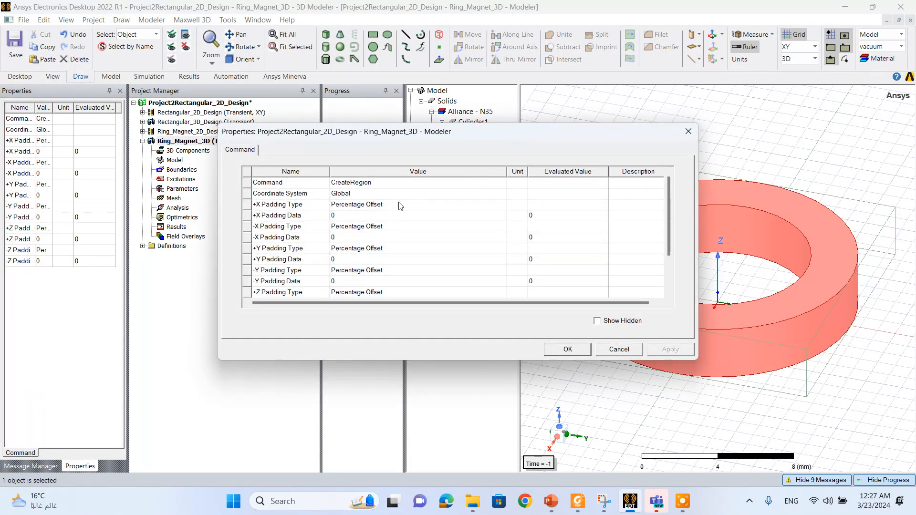
pyautogui.click(378, 216)
pyautogui.click(379, 216)
pyautogui.write('150')
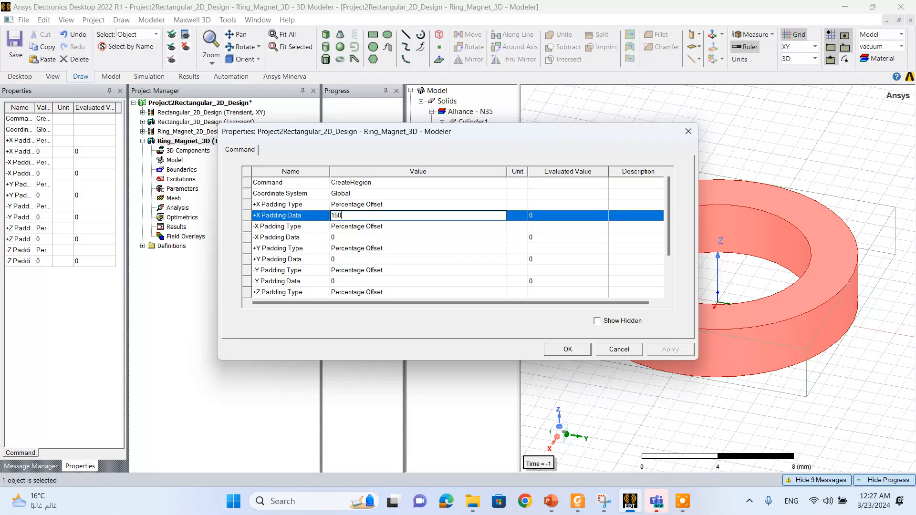
pyautogui.click(368, 240)
pyautogui.write('15')
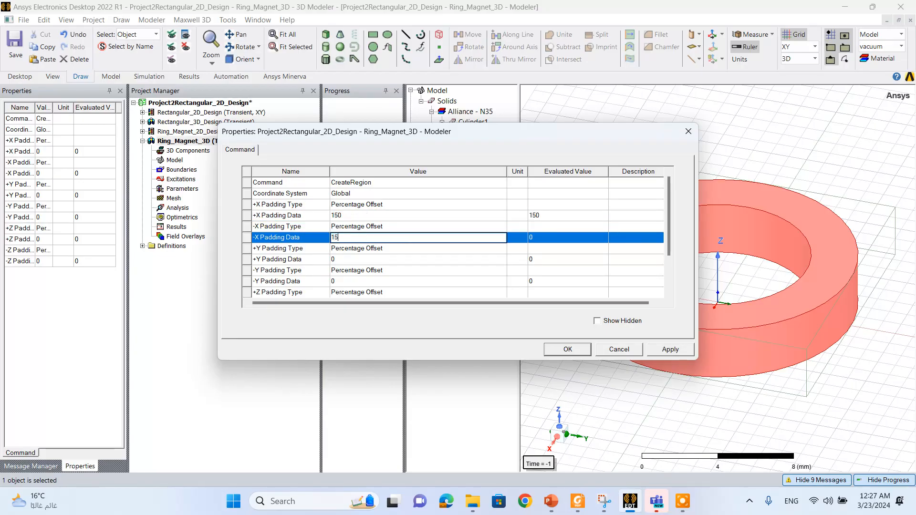
pyautogui.write('0')
pyautogui.click(347, 262)
pyautogui.write('1')
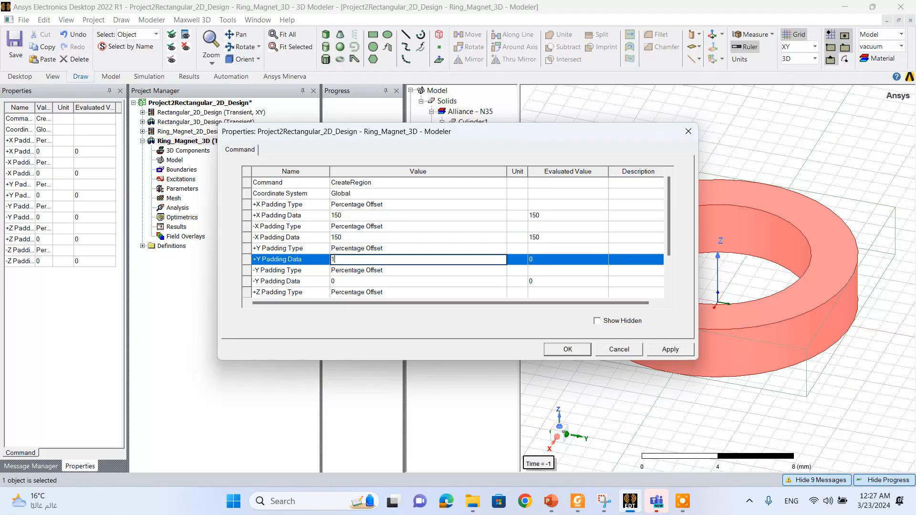
pyautogui.write('50')
pyautogui.click(348, 282)
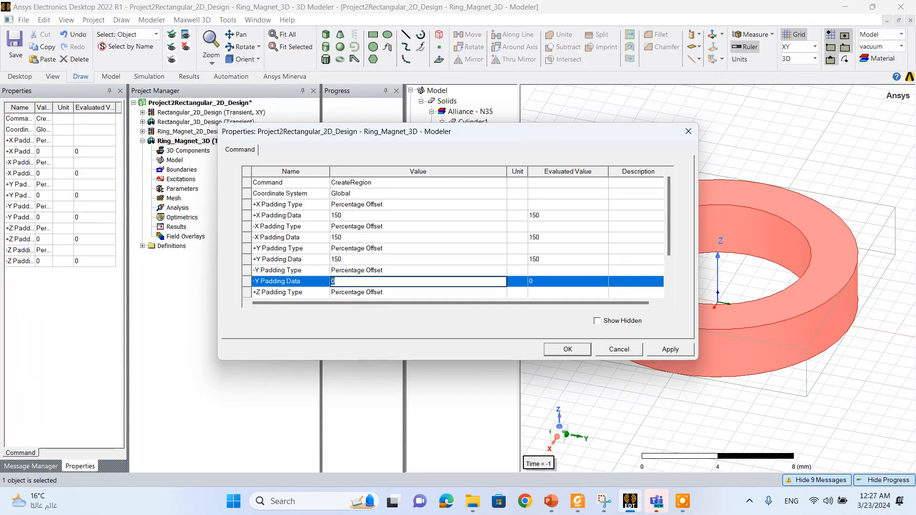
pyautogui.click(396, 270)
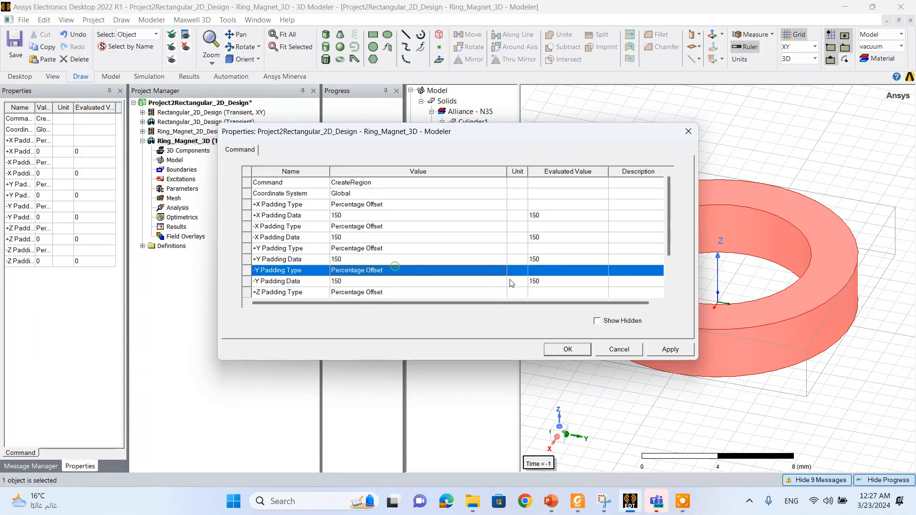
# - Set the region's +Z and -Z padding data to 150, apply the properties and check the enlarged region around the ring
pyautogui.moveTo(672, 249); pyautogui.dragTo(670, 296)
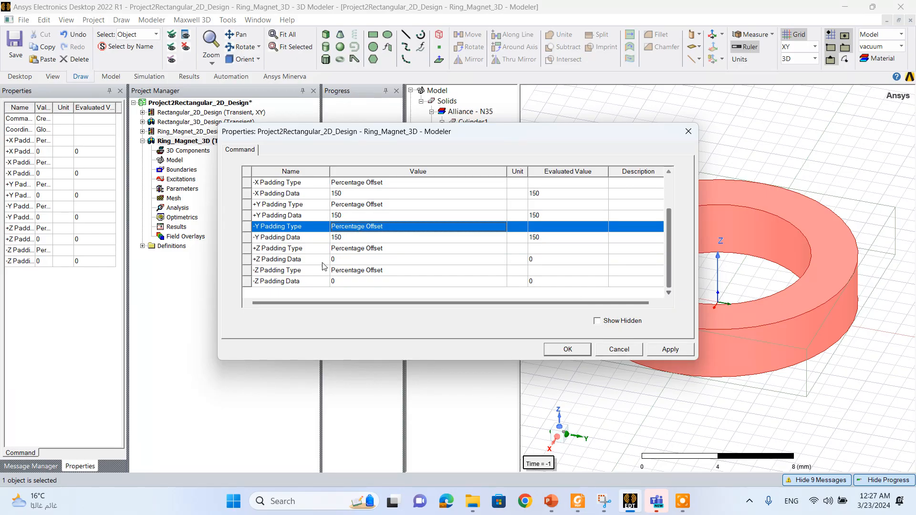
pyautogui.click(363, 259)
pyautogui.write('150')
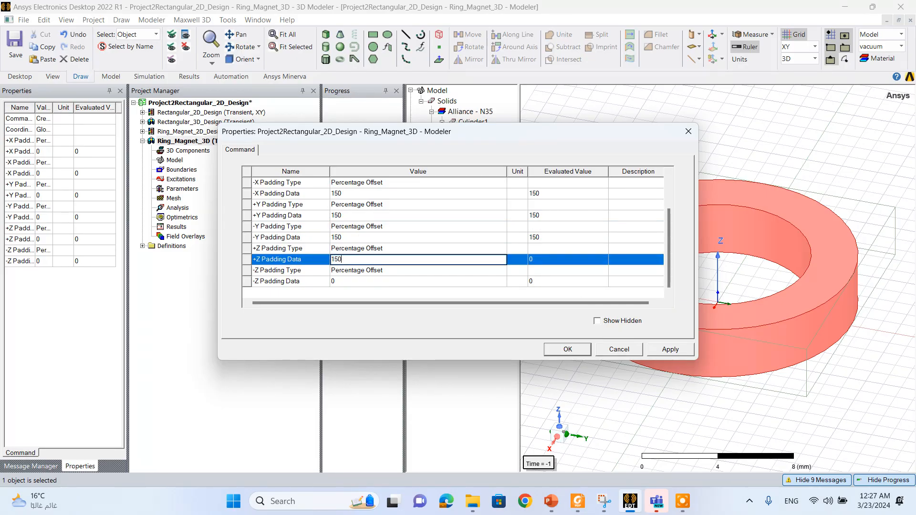
pyautogui.click(347, 281)
pyautogui.write('15')
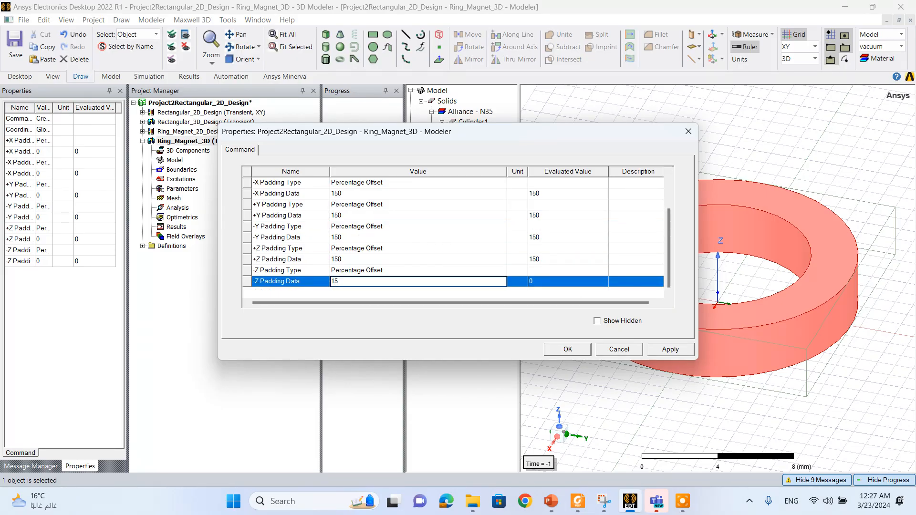
pyautogui.click(397, 260)
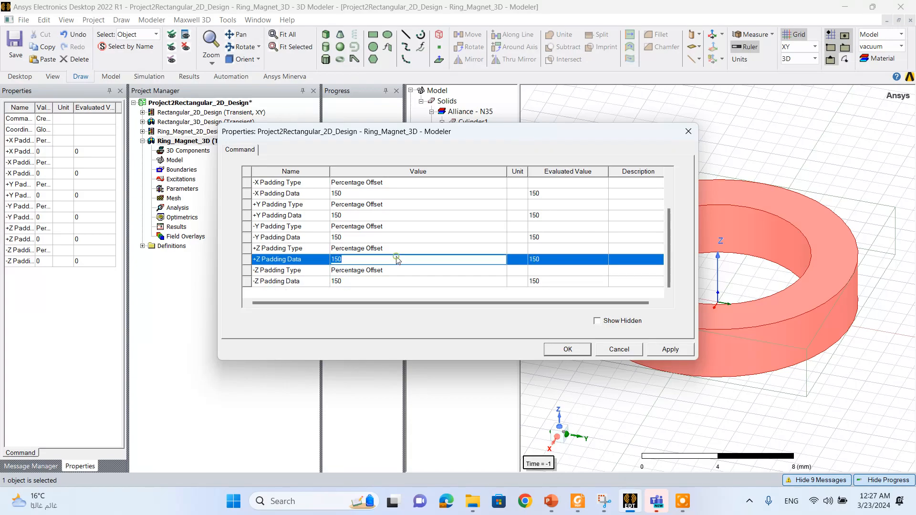
pyautogui.click(679, 355)
pyautogui.click(570, 350)
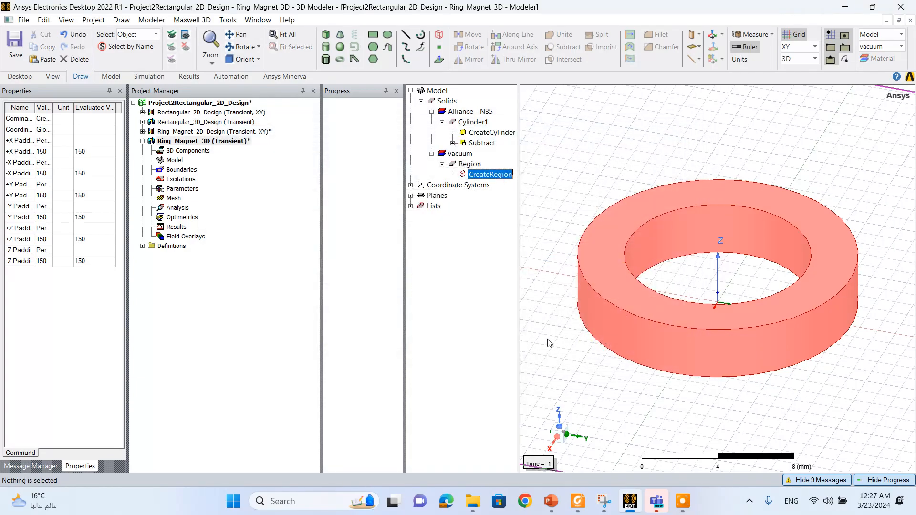
pyautogui.click(284, 34)
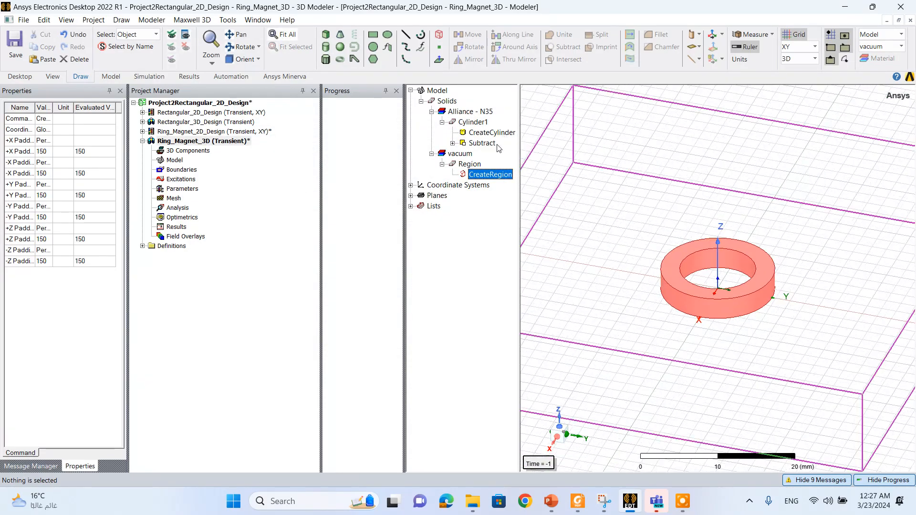
pyautogui.click(469, 164)
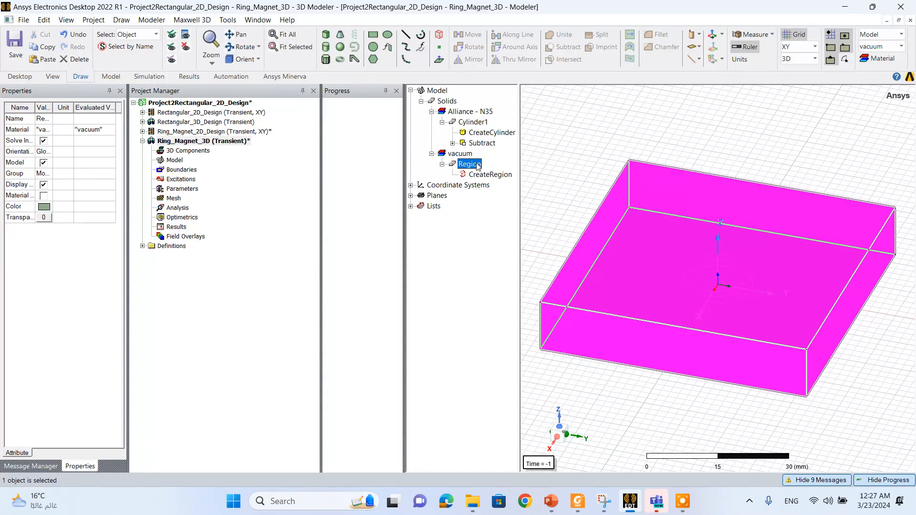
pyautogui.click(558, 185)
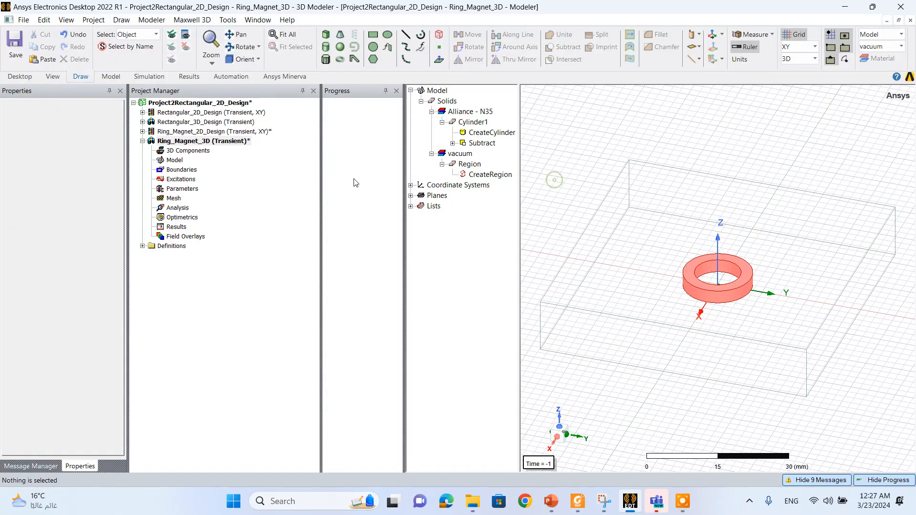
# - Assign a surface approximation mesh operation to both the ring and the region, with the resolution slider two notches finer than the middle
pyautogui.click(190, 179)
pyautogui.click(184, 189)
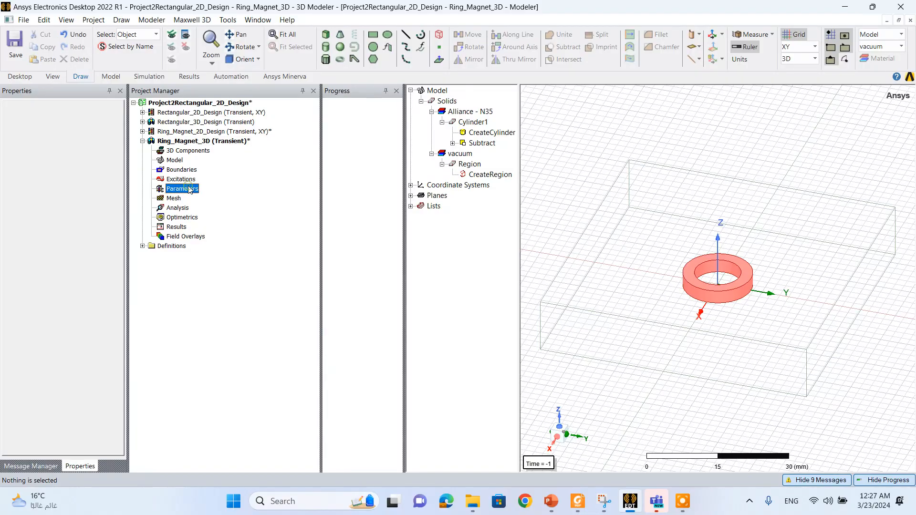
pyautogui.click(174, 198)
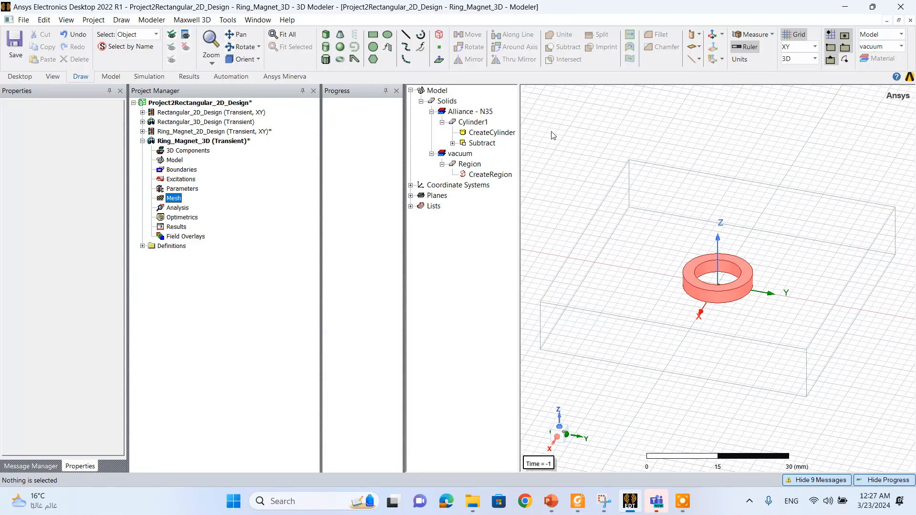
pyautogui.moveTo(537, 119); pyautogui.dragTo(909, 449)
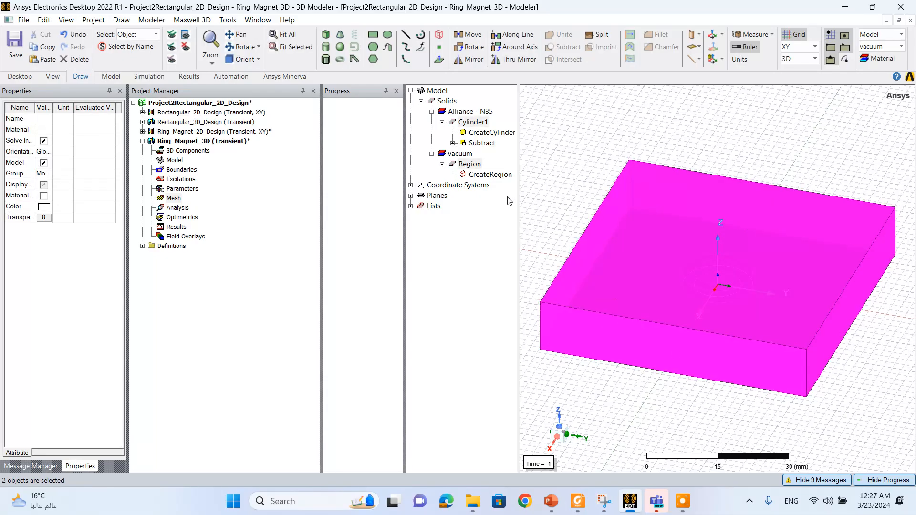
pyautogui.rightClick(468, 166)
pyautogui.moveTo(549, 374)
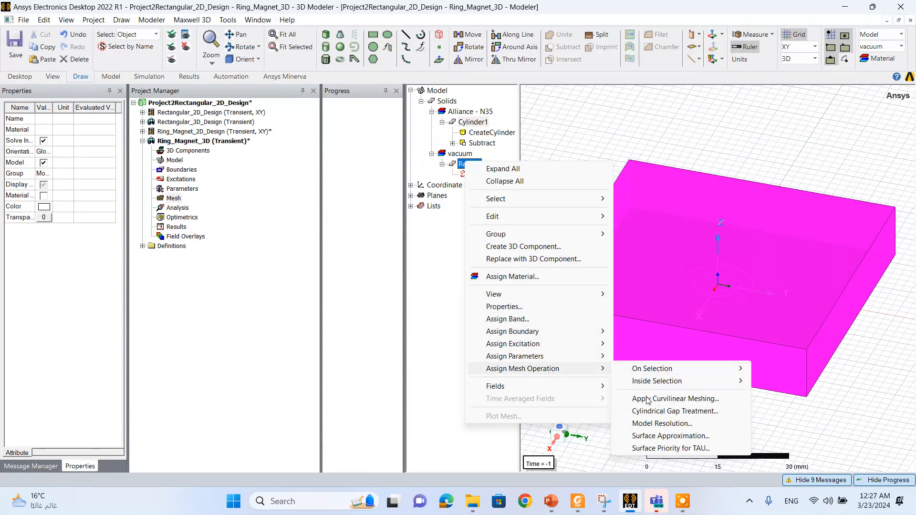
pyautogui.click(653, 435)
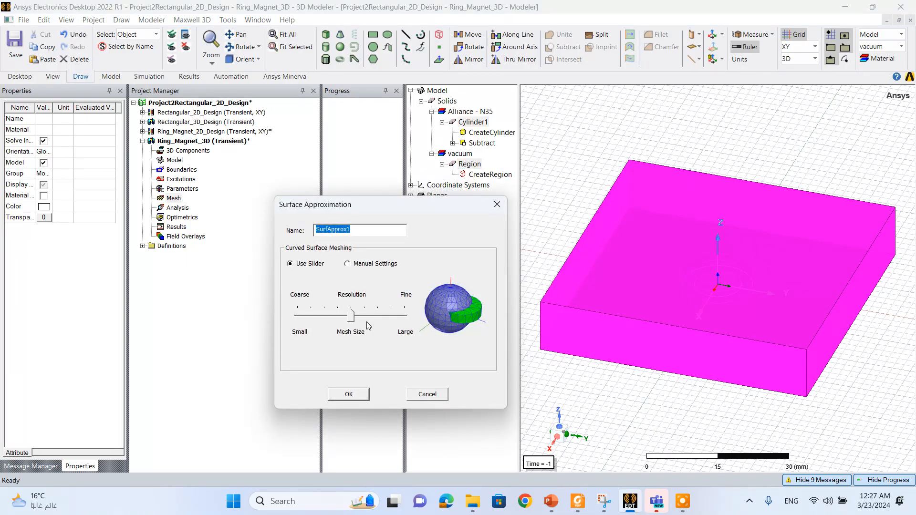
pyautogui.click(368, 326)
pyautogui.click(377, 320)
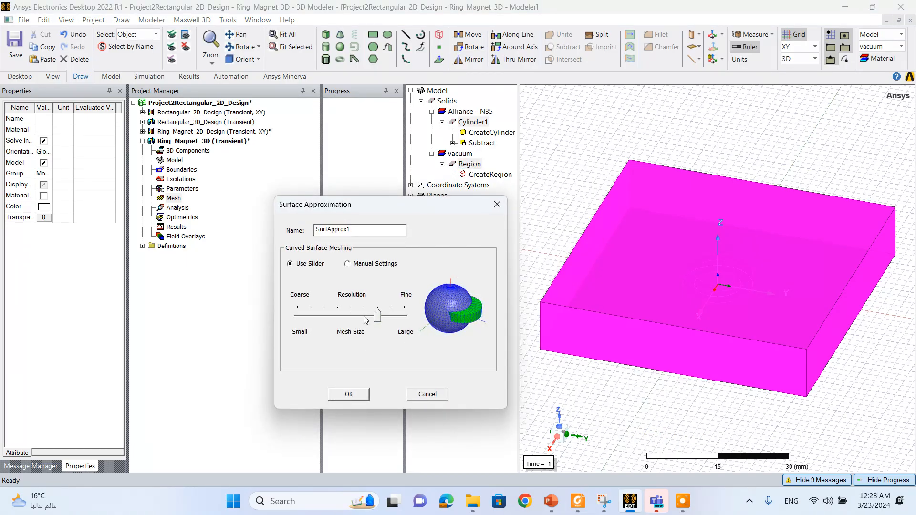
pyautogui.click(349, 396)
# - Add a transient solve setup with a stop time of 0.1 s and a time step of 0.01
pyautogui.click(176, 210)
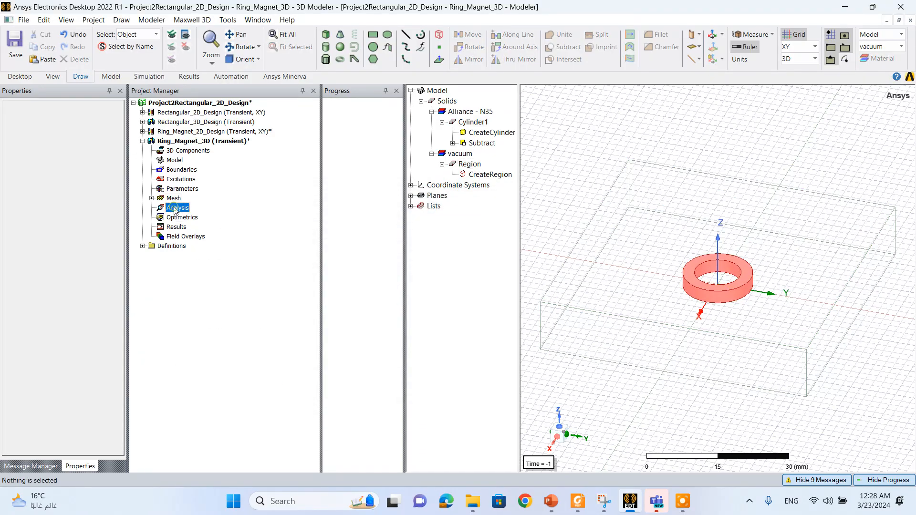
pyautogui.rightClick(176, 210)
pyautogui.click(201, 232)
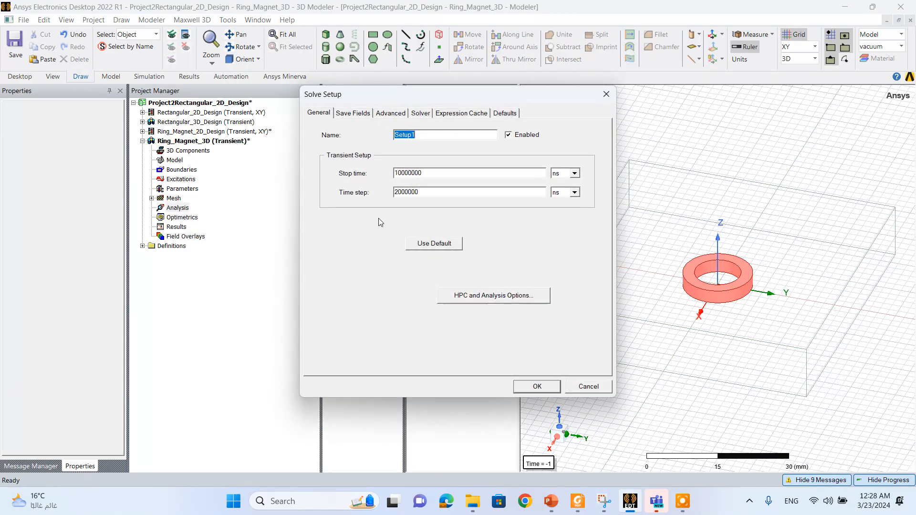
pyautogui.doubleClick(418, 173)
pyautogui.write('0.1')
pyautogui.doubleClick(426, 191)
pyautogui.write('01')
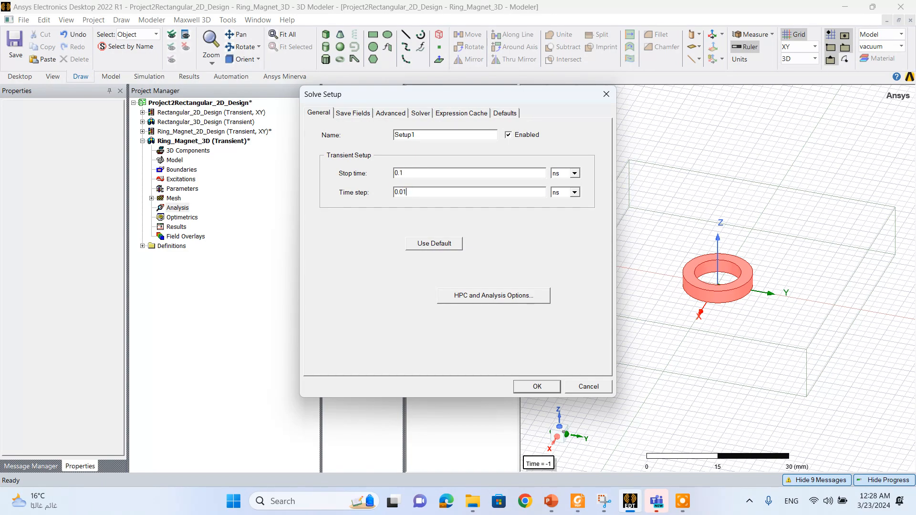
pyautogui.click(575, 173)
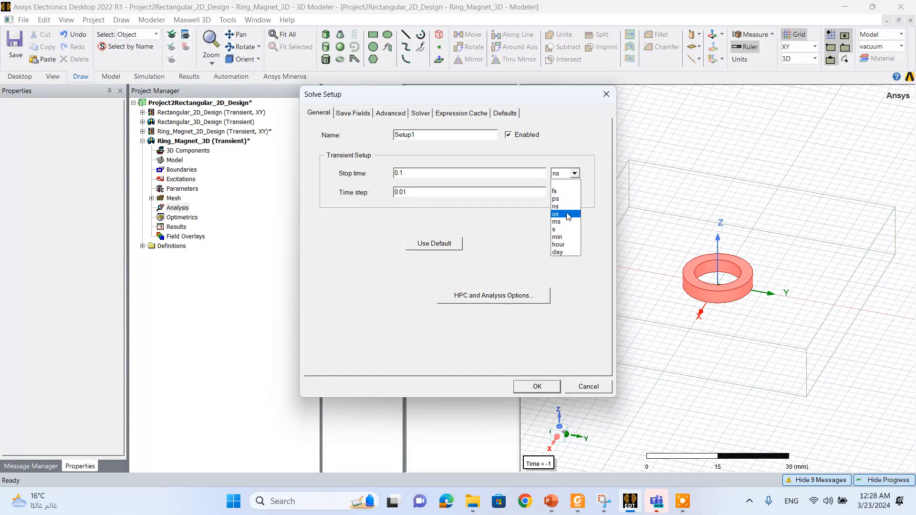
pyautogui.click(554, 230)
pyautogui.click(575, 193)
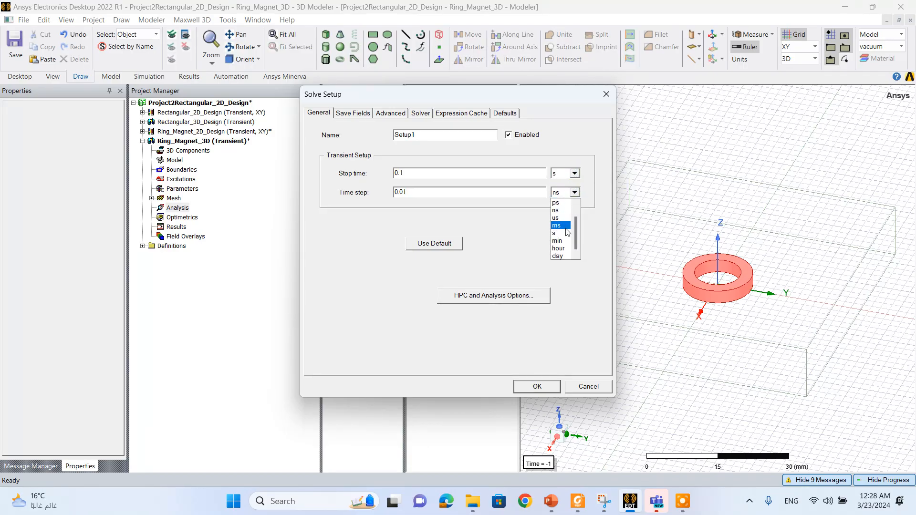
pyautogui.click(565, 226)
# - Save fields at custom times using the linear step from 0s to 0.1s with a 0.01s step size, and accept the solve setup
pyautogui.click(359, 111)
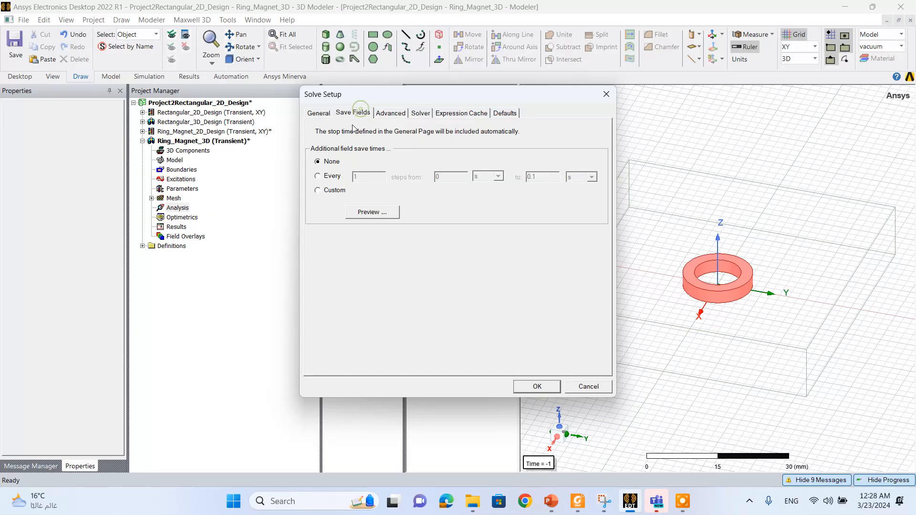
pyautogui.click(333, 190)
pyautogui.click(333, 177)
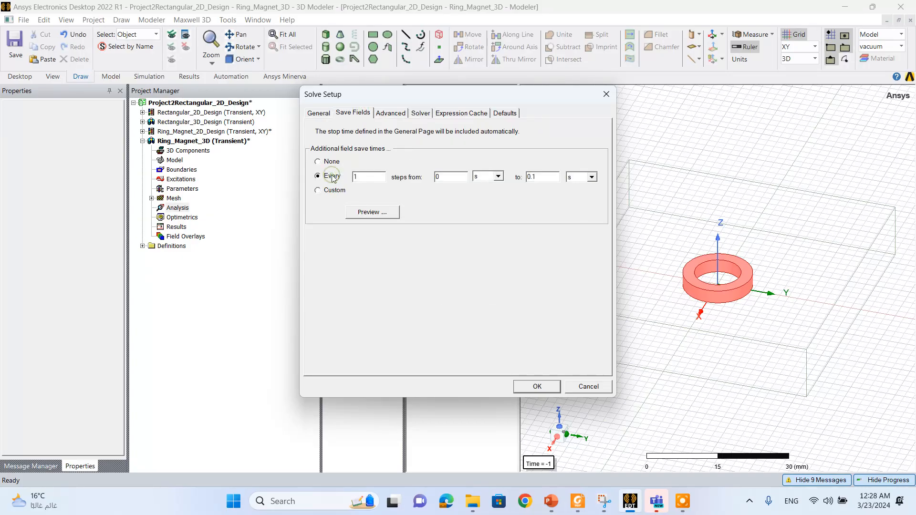
pyautogui.click(333, 190)
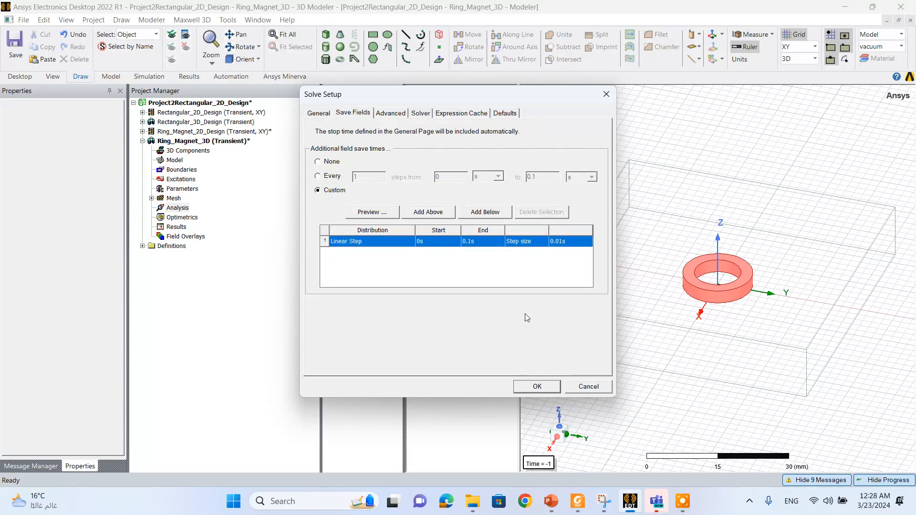
pyautogui.click(538, 387)
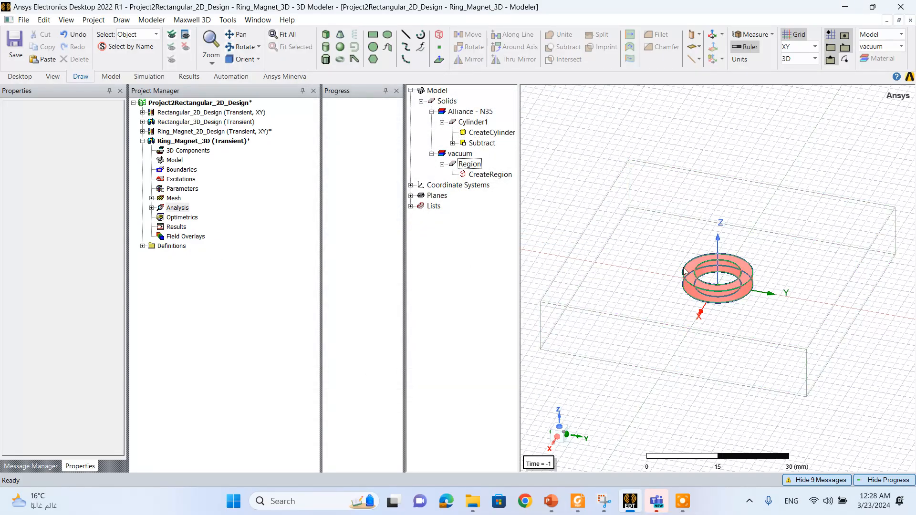
pyautogui.click(696, 276)
pyautogui.rightClick(694, 277)
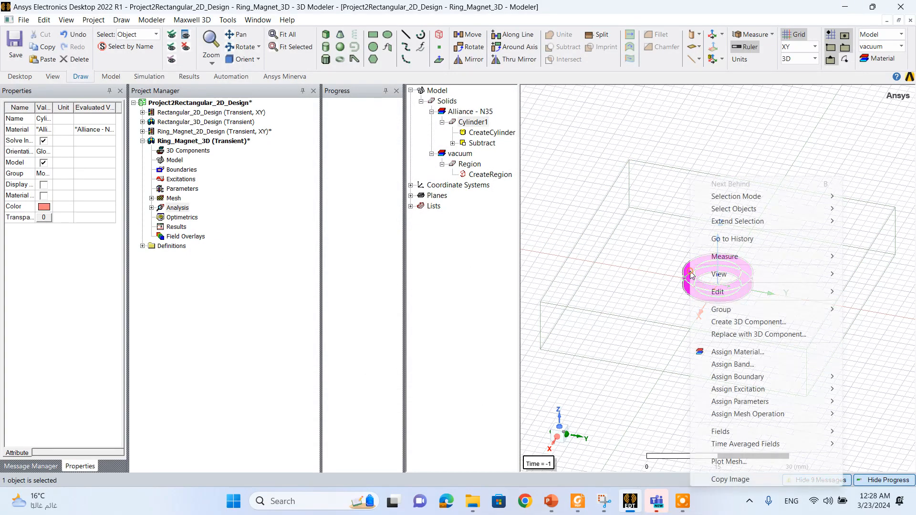
pyautogui.moveTo(740, 292)
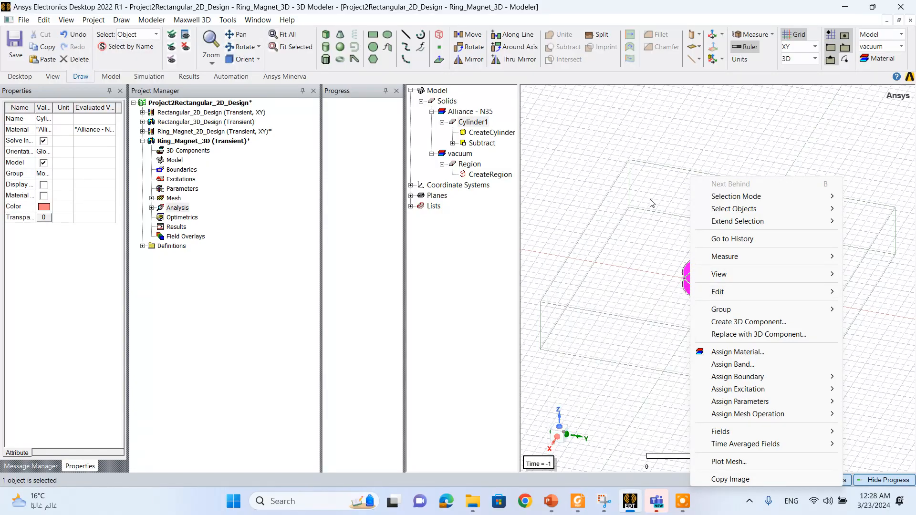
pyautogui.click(572, 194)
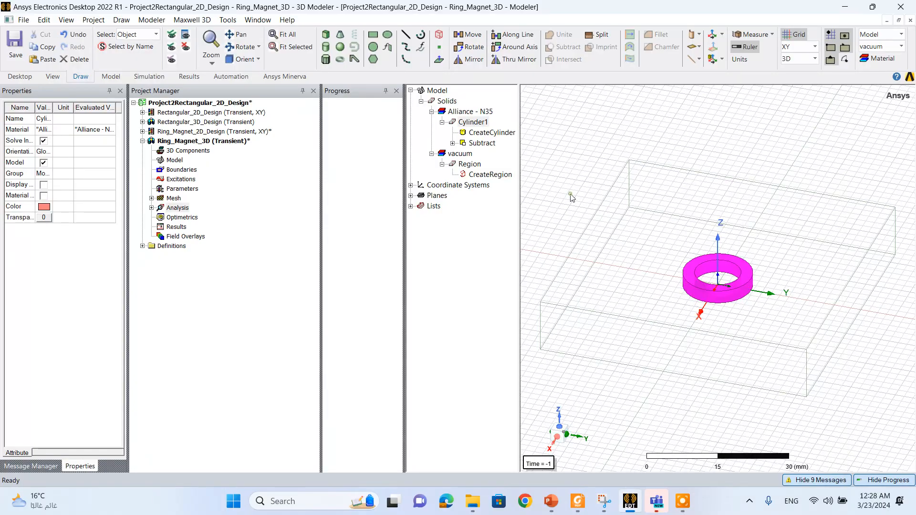
pyautogui.click(571, 195)
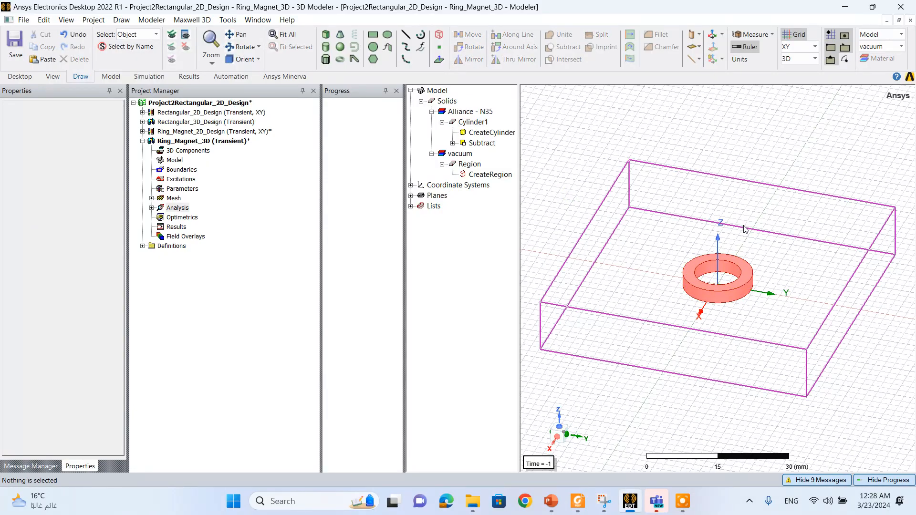
# - Hide the vacuum region so that only the ring magnet is shown
pyautogui.click(632, 230)
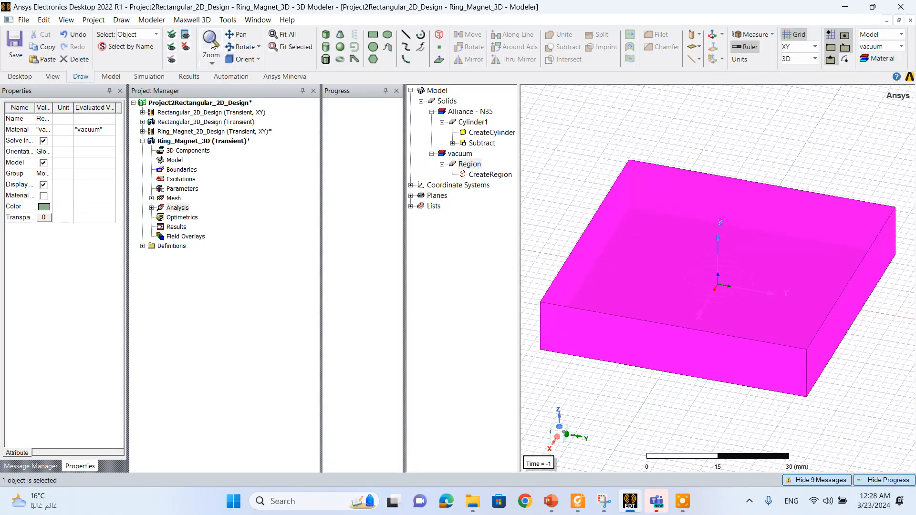
pyautogui.hotkey('ctrl', 'h')
pyautogui.scroll(5, 702, 279)
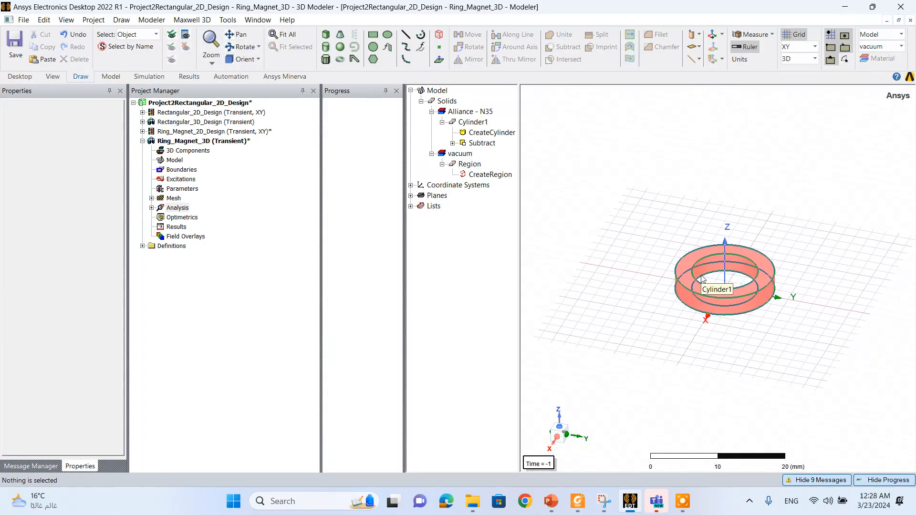
# - Switch the selection mode to faces and select the ring's top and outer side faces
pyautogui.rightClick(636, 232)
pyautogui.moveTo(682, 198)
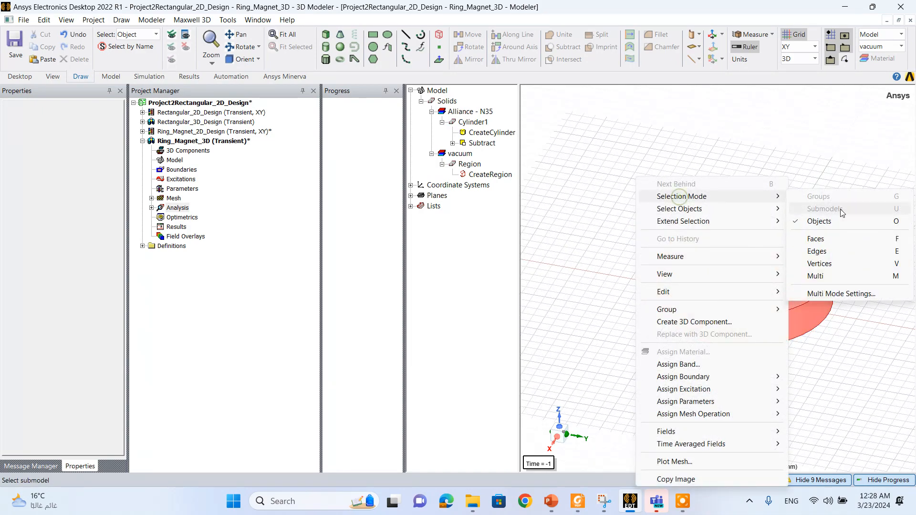
pyautogui.click(822, 237)
pyautogui.click(696, 245)
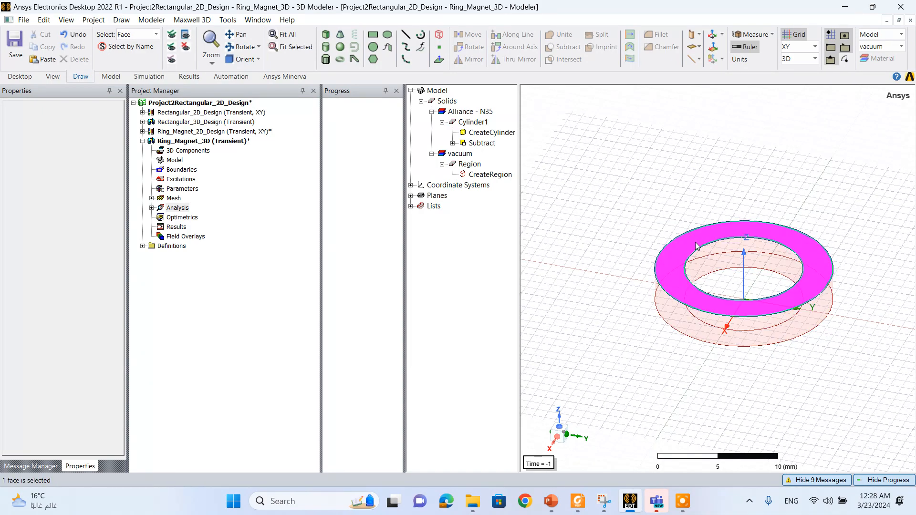
pyautogui.keyDown('ctrl'); pyautogui.click(683, 318); pyautogui.keyUp('ctrl')
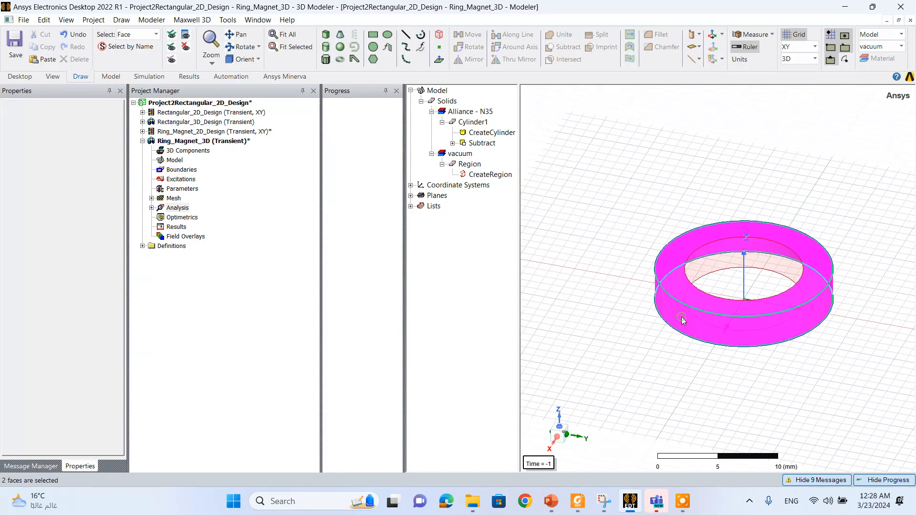
# - Reselect the ring's faces, picking its bottom face, outer side face and top face together
pyautogui.click(241, 46)
pyautogui.moveTo(746, 335); pyautogui.dragTo(746, 247)
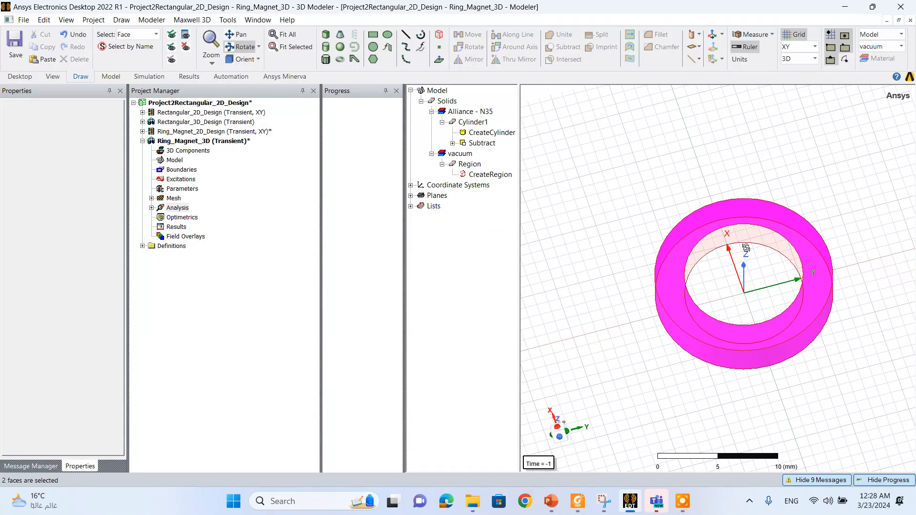
pyautogui.click(241, 46)
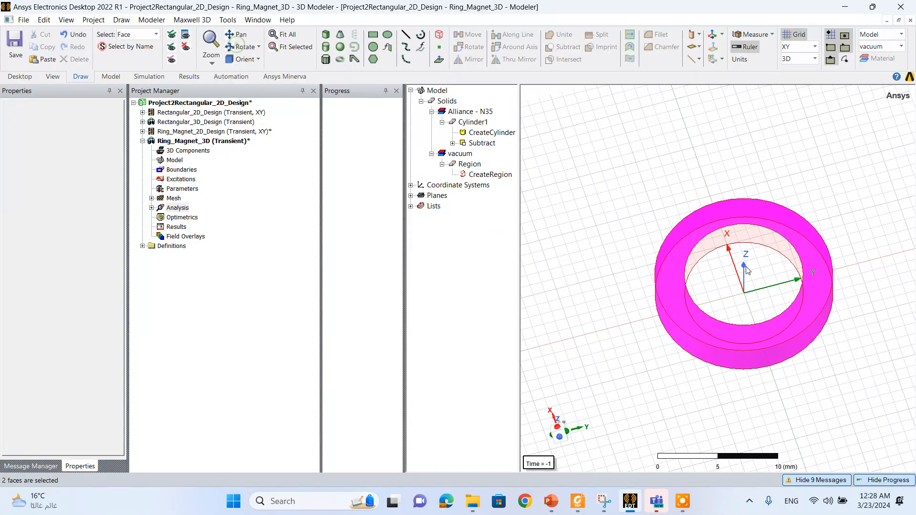
pyautogui.click(700, 246)
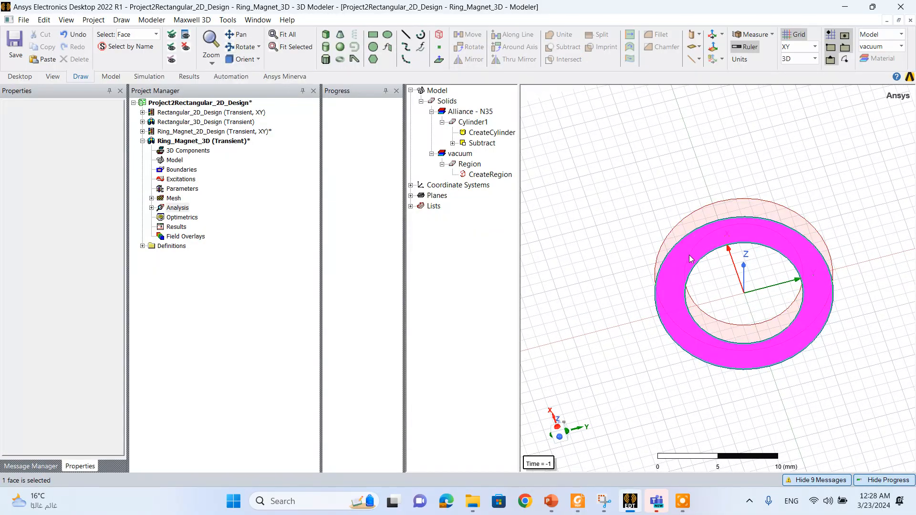
pyautogui.keyDown('ctrl'); pyautogui.click(700, 219); pyautogui.keyUp('ctrl')
pyautogui.click(241, 46)
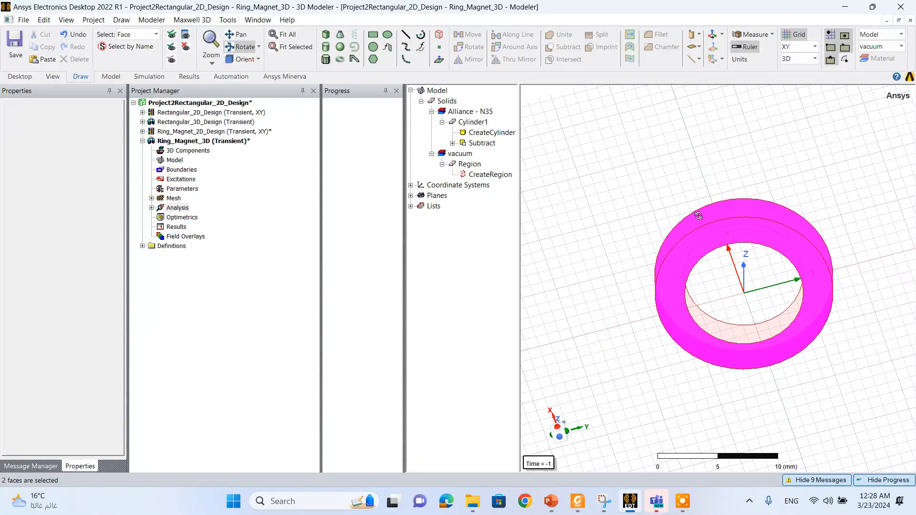
pyautogui.moveTo(744, 286); pyautogui.dragTo(720, 313)
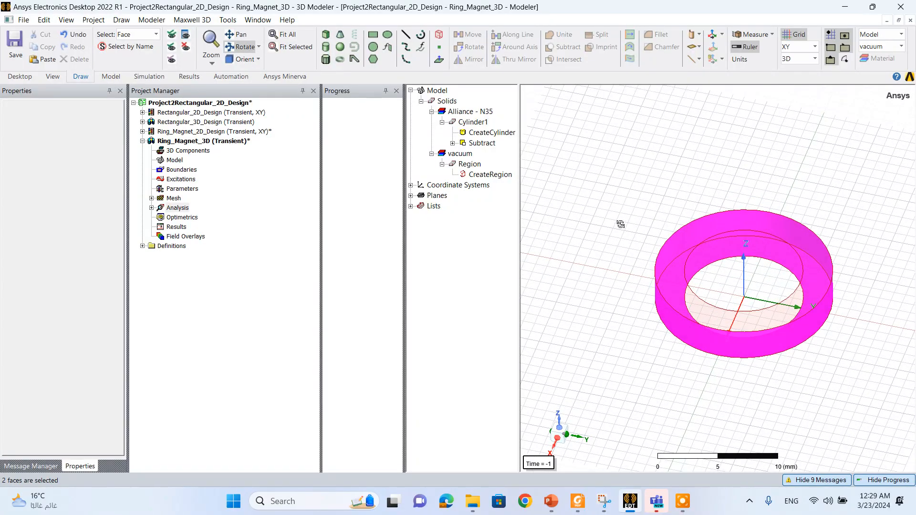
pyautogui.click(243, 48)
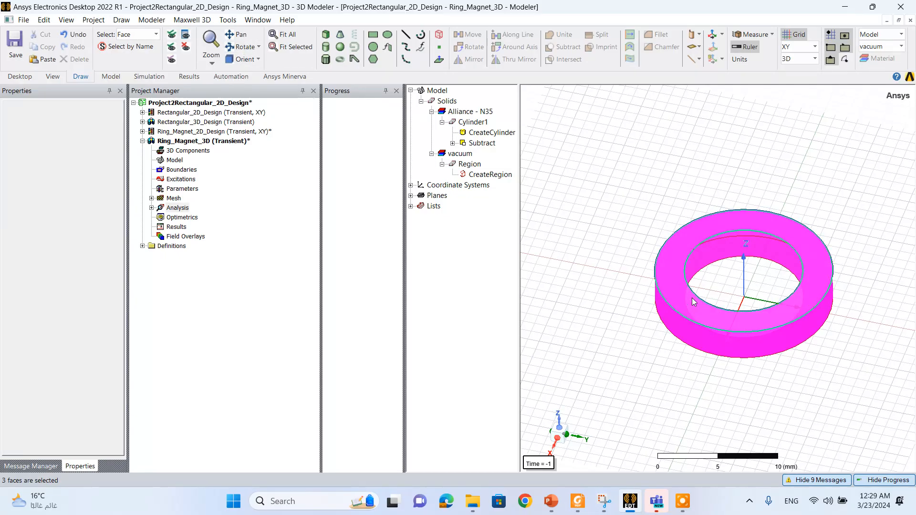
# - Create a Mag_B field plot for the selected ring faces, with the name Mag_B1 and folder B specified
pyautogui.rightClick(693, 300)
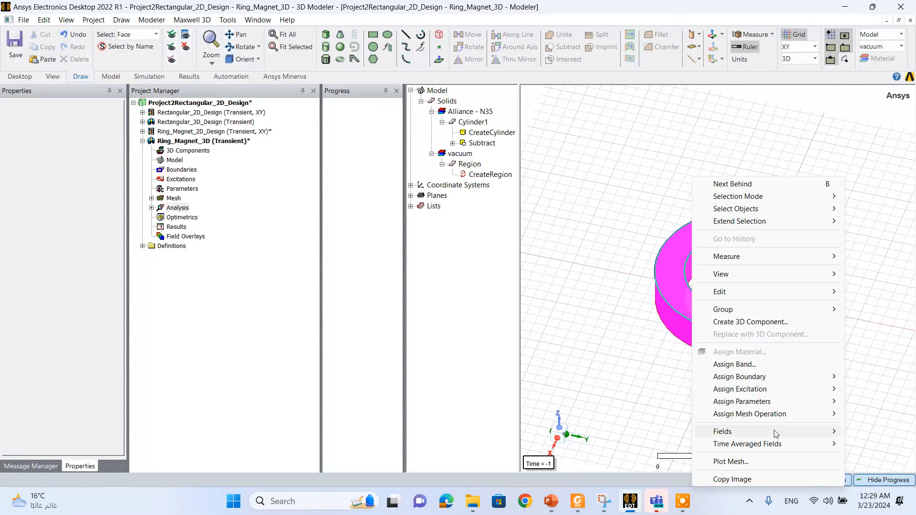
pyautogui.moveTo(833, 432)
pyautogui.moveTo(614, 362)
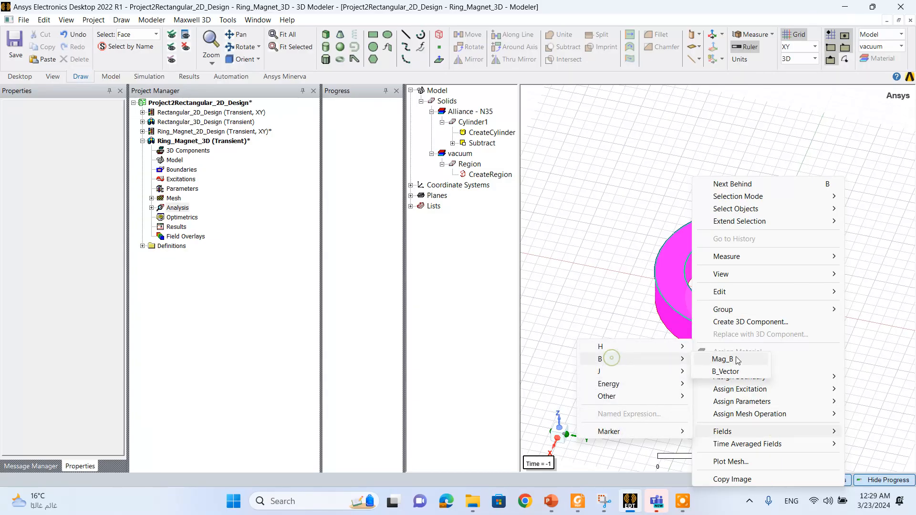
pyautogui.click(741, 359)
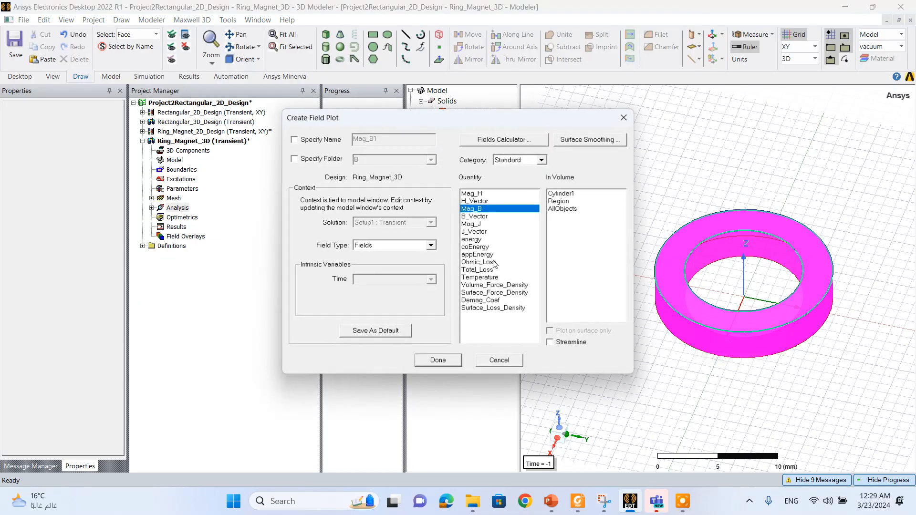
pyautogui.click(315, 139)
pyautogui.click(317, 159)
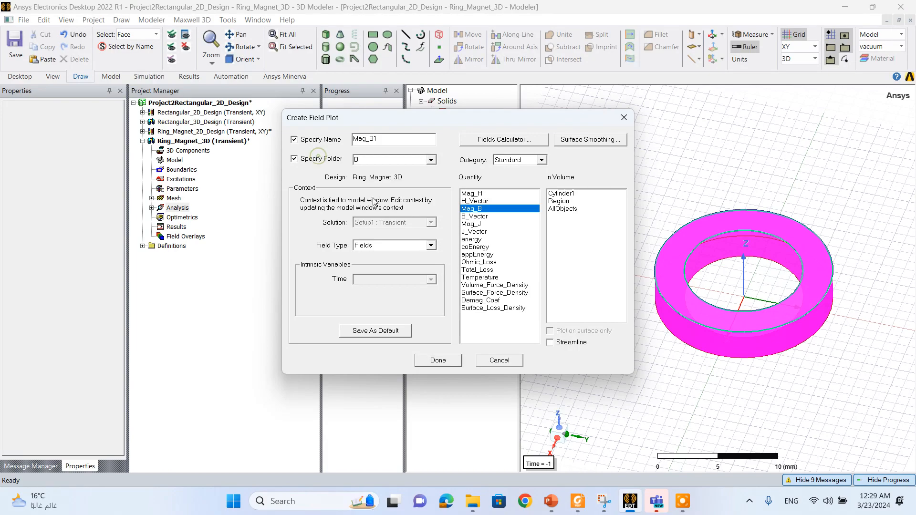
pyautogui.click(438, 360)
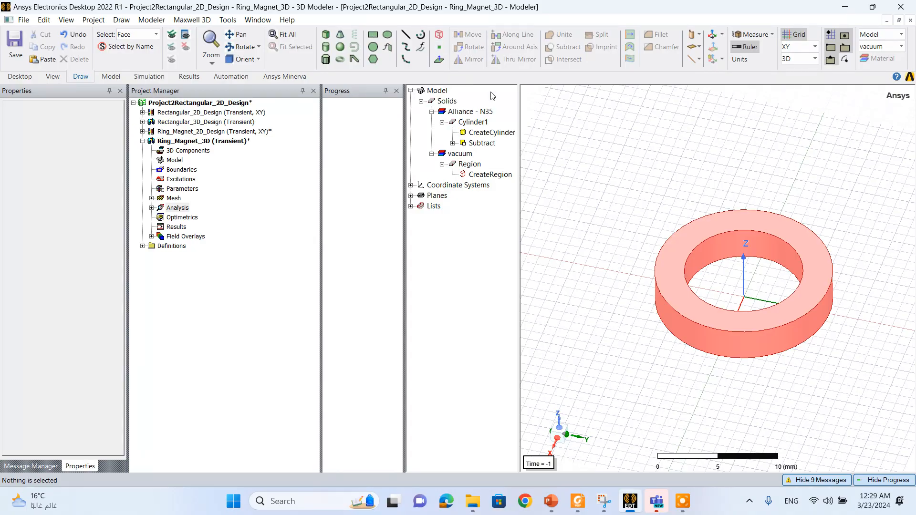
# - Draw a 12 by 13 mm rectangle on the XY plane with one corner at the origin
pyautogui.click(241, 46)
pyautogui.moveTo(623, 232)
pyautogui.mouseDown()
pyautogui.moveTo(640, 195)
pyautogui.moveTo(637, 230)
pyautogui.mouseUp()
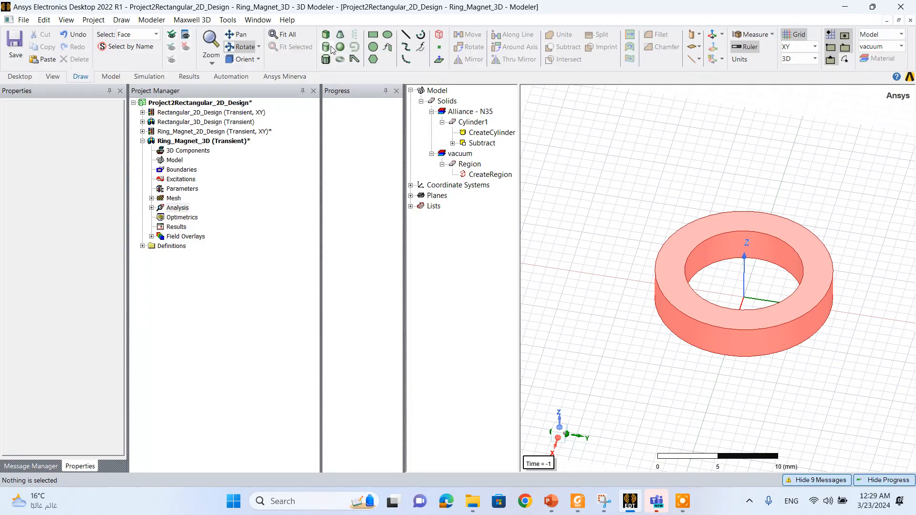
pyautogui.click(374, 35)
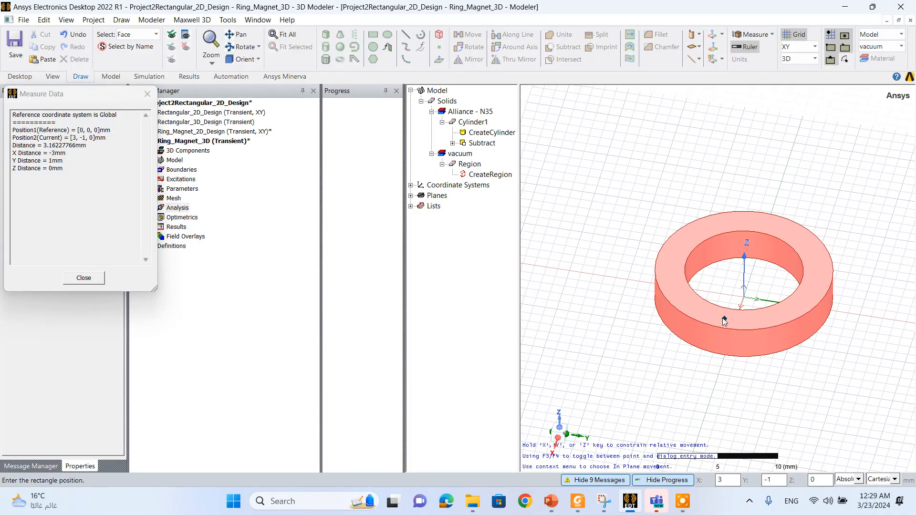
pyautogui.click(742, 308)
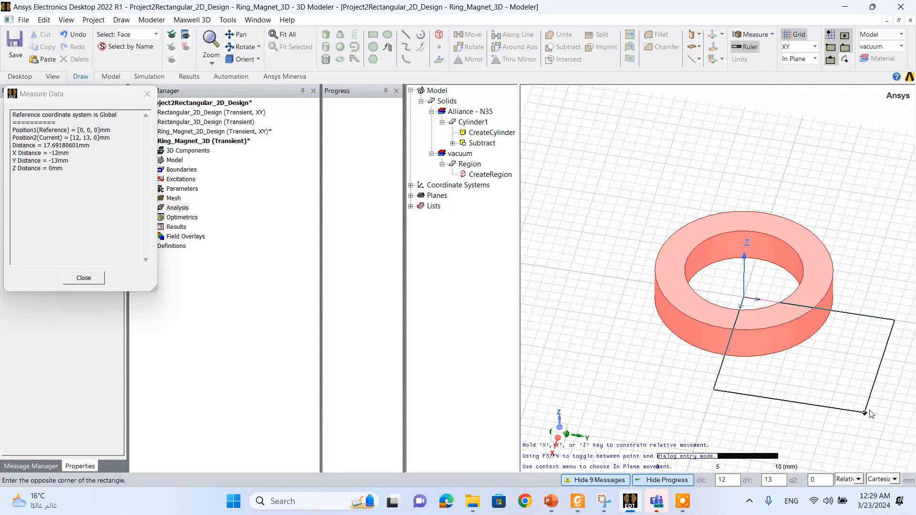
pyautogui.click(863, 410)
pyautogui.click(806, 383)
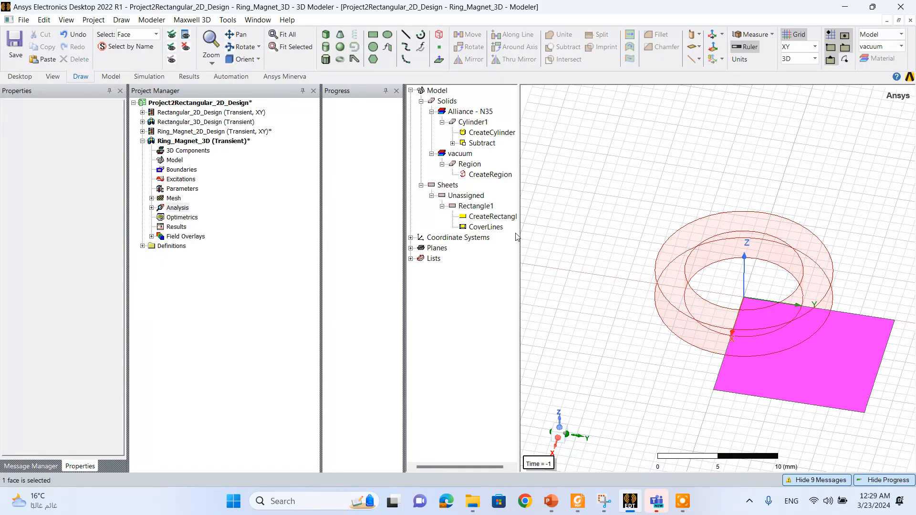
# - Set the XSize of the XY-plane rectangle to the expression 1.5*Do
pyautogui.click(482, 208)
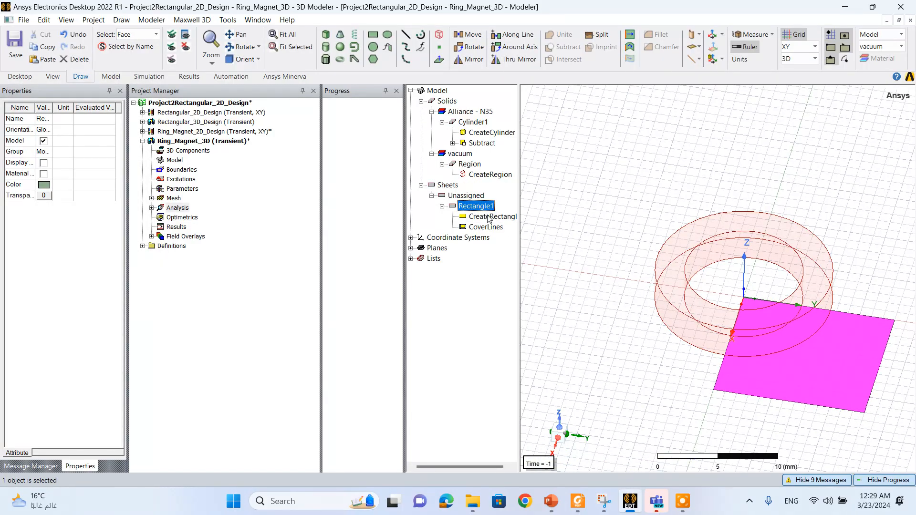
pyautogui.doubleClick(489, 218)
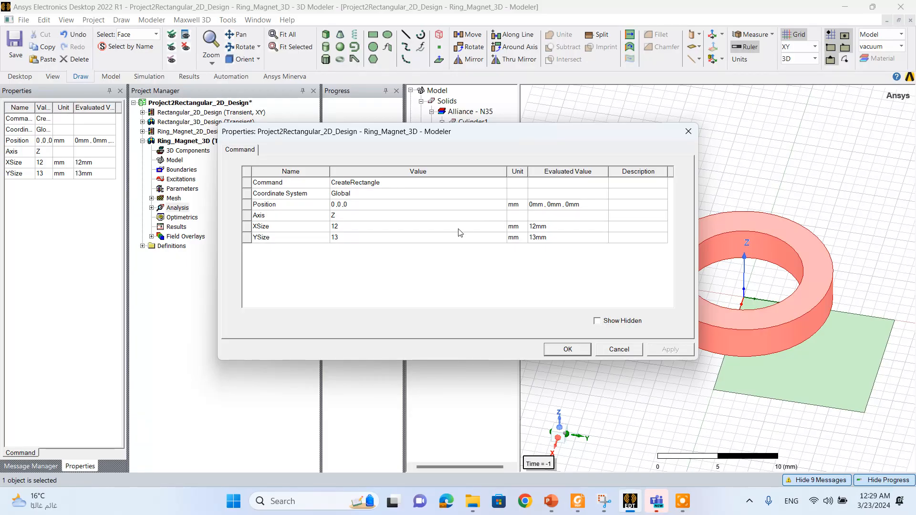
pyautogui.click(375, 226)
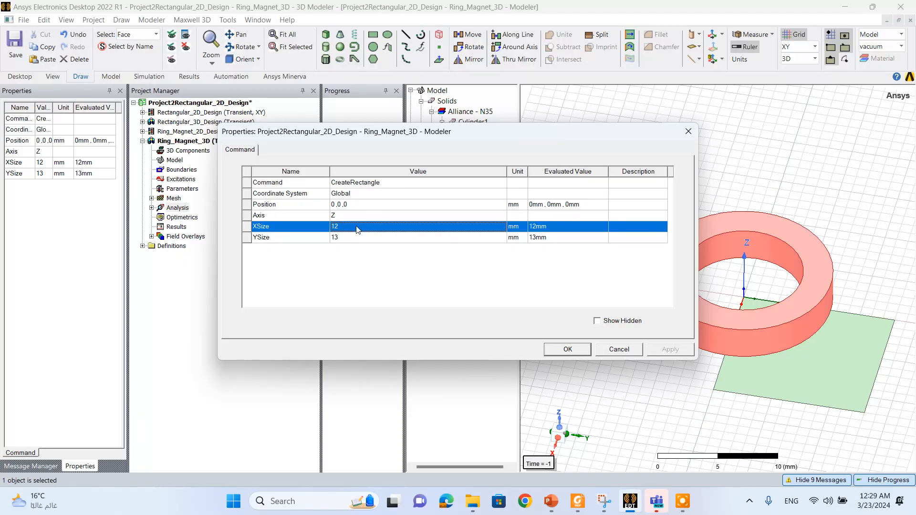
pyautogui.click(357, 226)
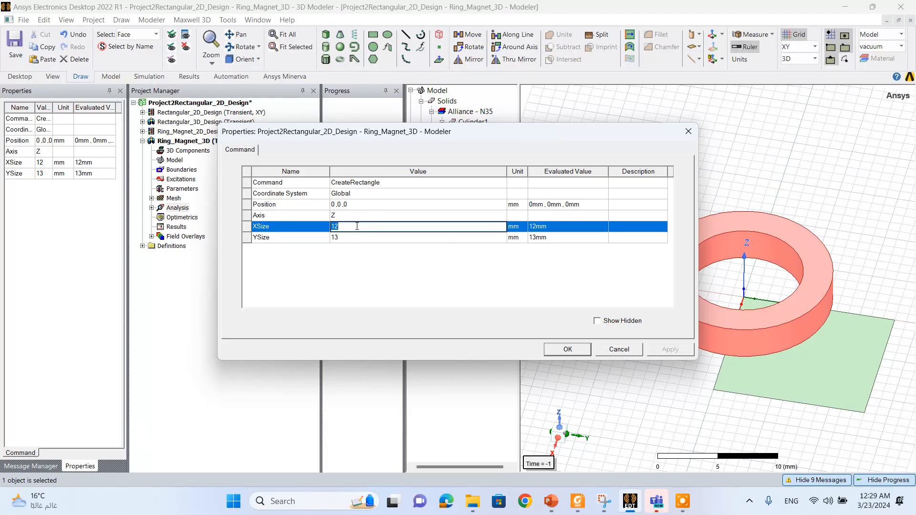
pyautogui.write('1.5*D')
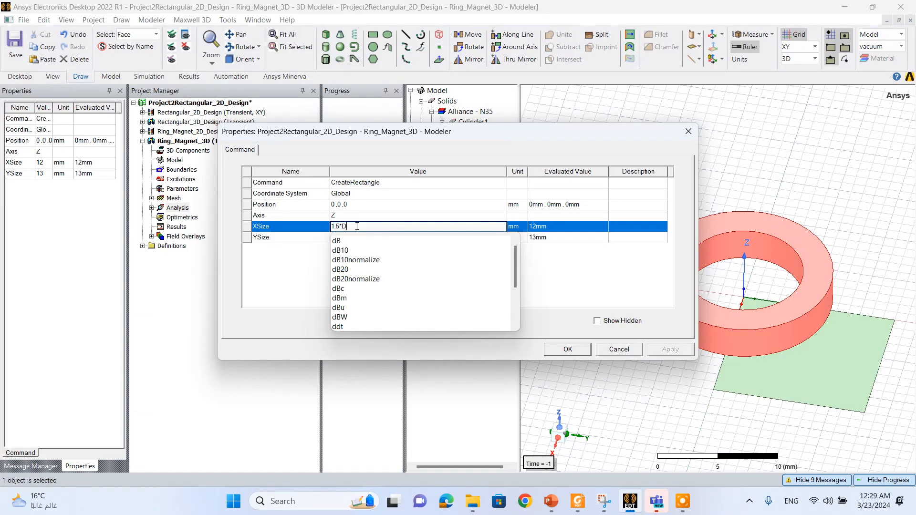
pyautogui.write('o')
pyautogui.click(357, 240)
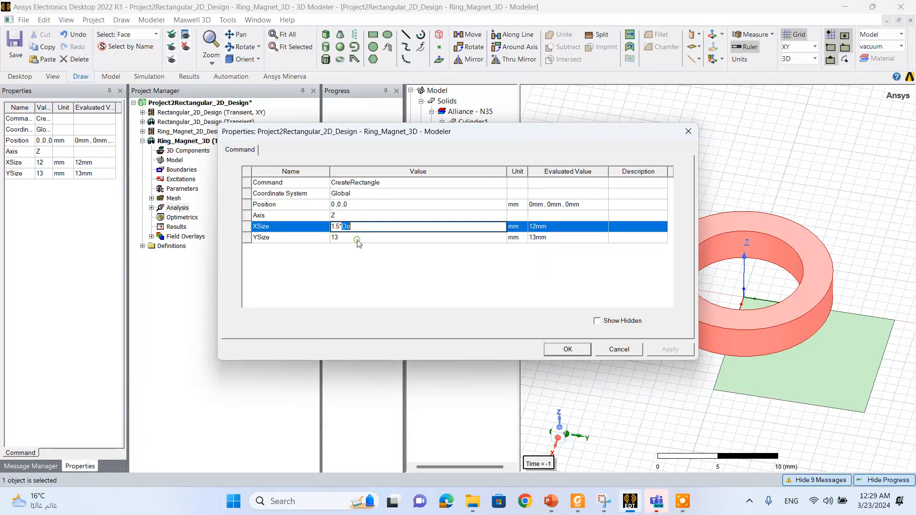
pyautogui.click(379, 261)
# - Set the rectangle's YSize to the expression 1.5*Do
pyautogui.click(356, 241)
pyautogui.click(357, 240)
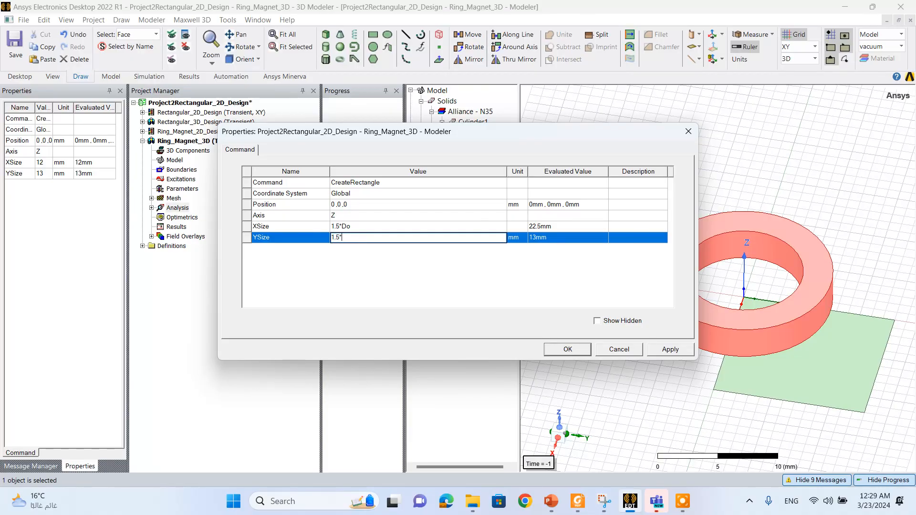
pyautogui.write('1.5*Do')
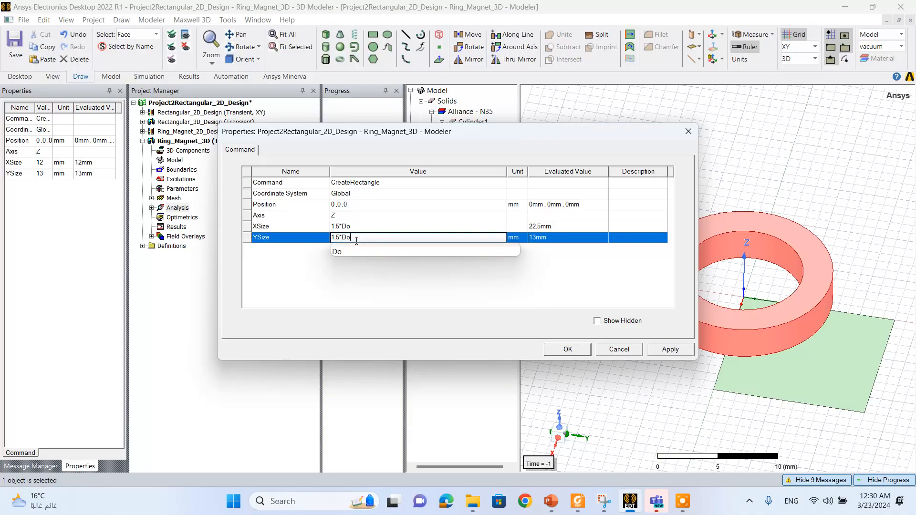
pyautogui.click(368, 265)
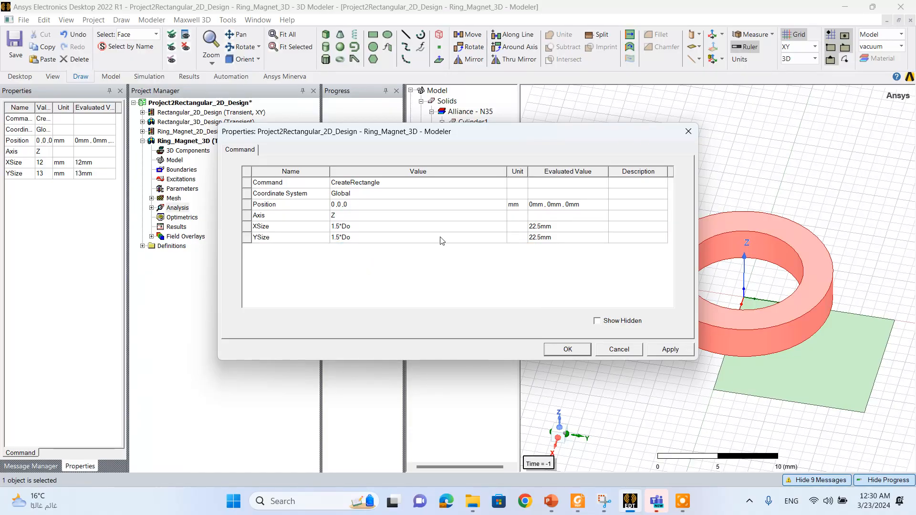
# - Set both the X and Y coordinates of the rectangle's position to -(1.5*Do)/2
pyautogui.click(335, 205)
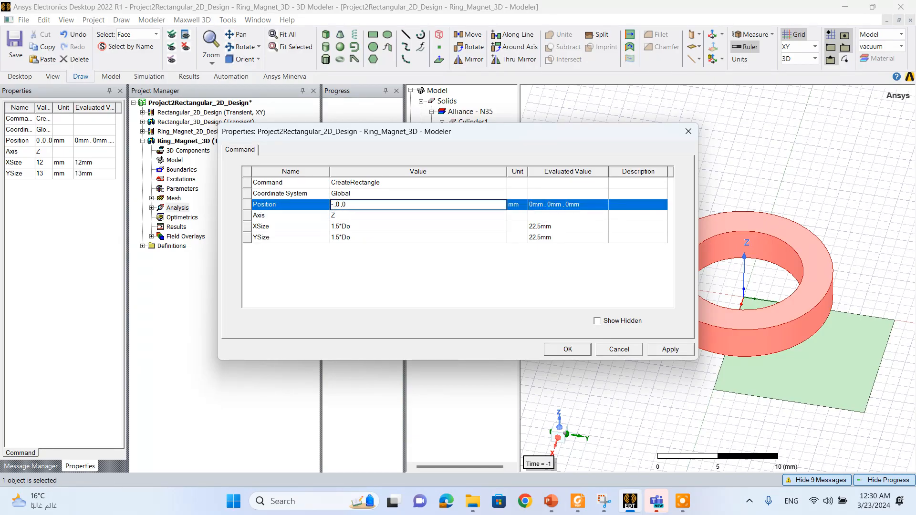
pyautogui.write('.5*D')
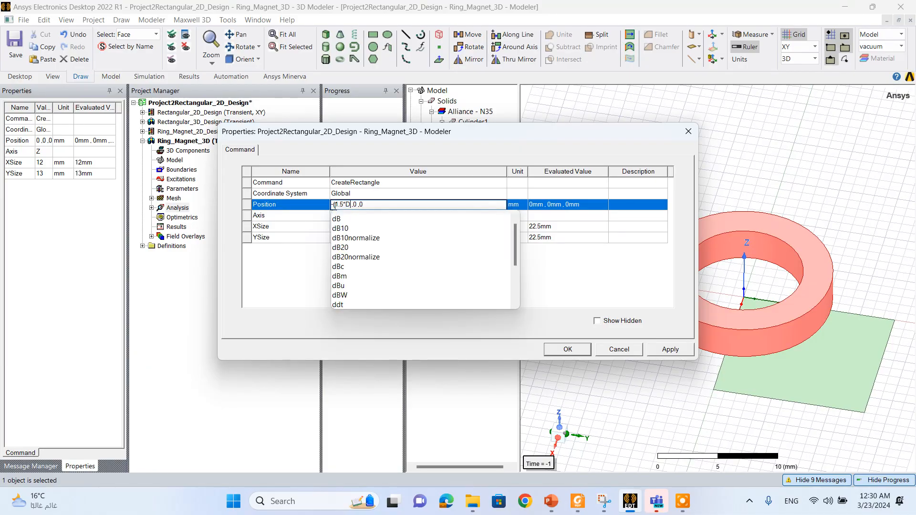
pyautogui.write('o')
pyautogui.click(341, 216)
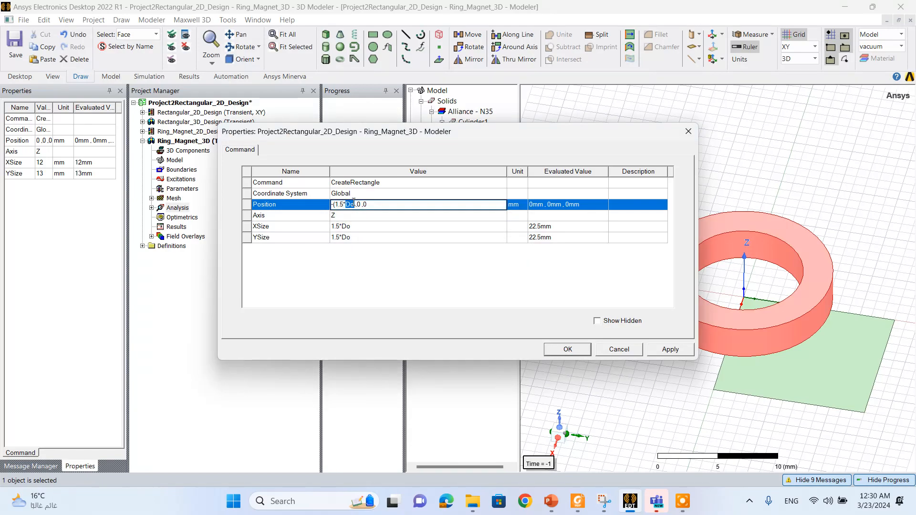
pyautogui.click(353, 204)
pyautogui.write(')/2')
pyautogui.moveTo(338, 204); pyautogui.dragTo(360, 205)
pyautogui.doubleClick(366, 205)
pyautogui.write('-(1.5*Do)/2')
# - Set the Z coordinate of the rectangle's position to Height/2 and apply the geometry changes
pyautogui.write('h')
pyautogui.click(408, 216)
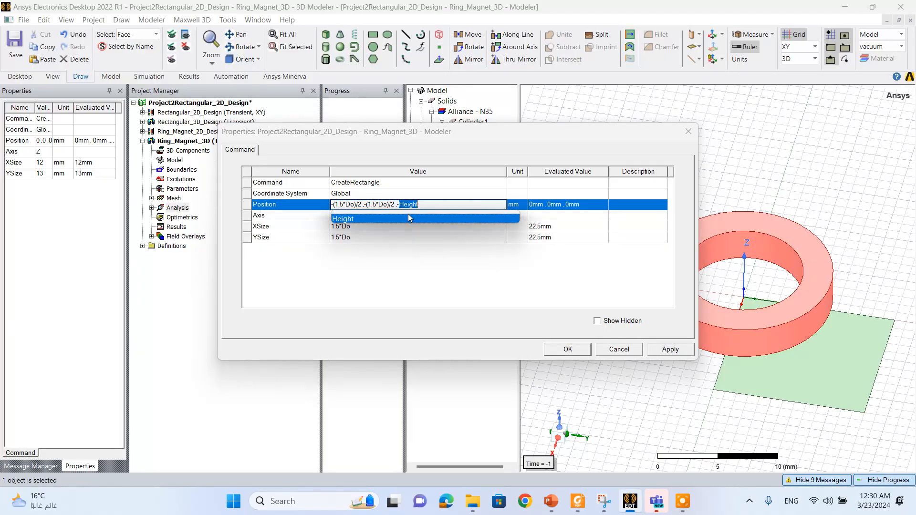
pyautogui.click(423, 206)
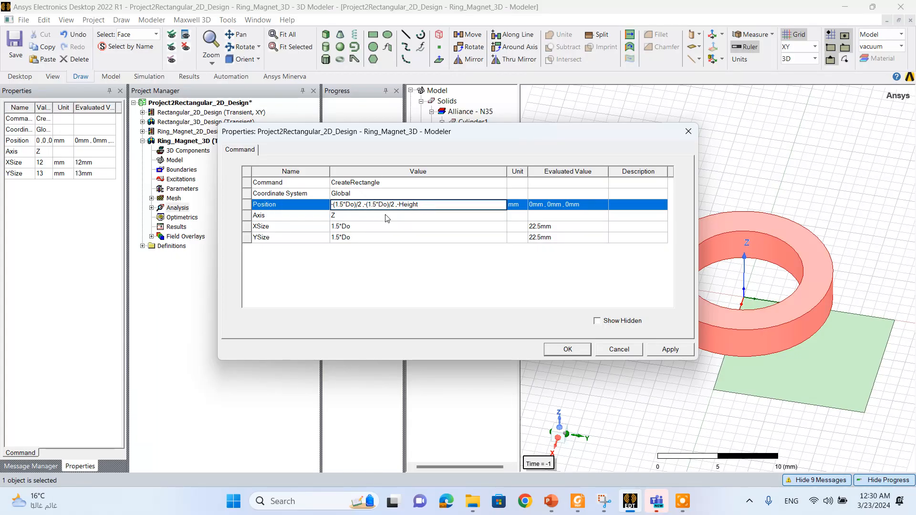
pyautogui.click(401, 206)
pyautogui.press('BackSpace')
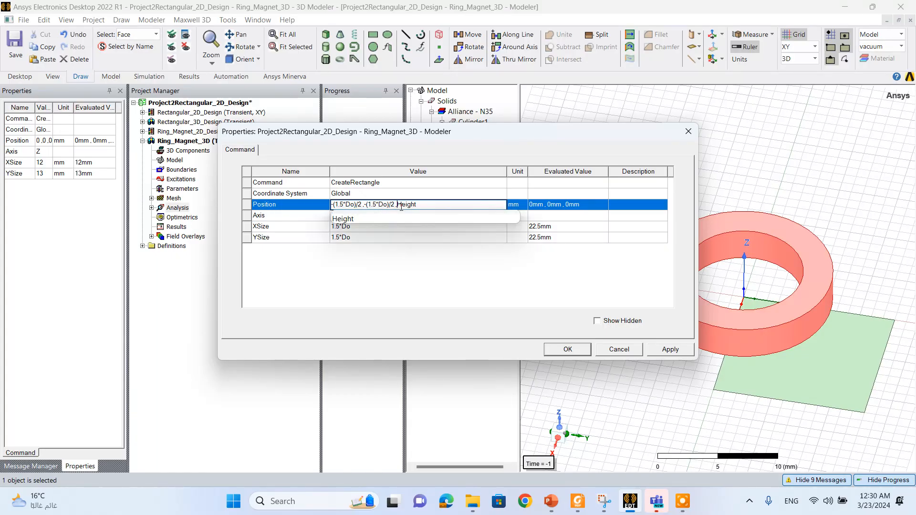
pyautogui.write('/')
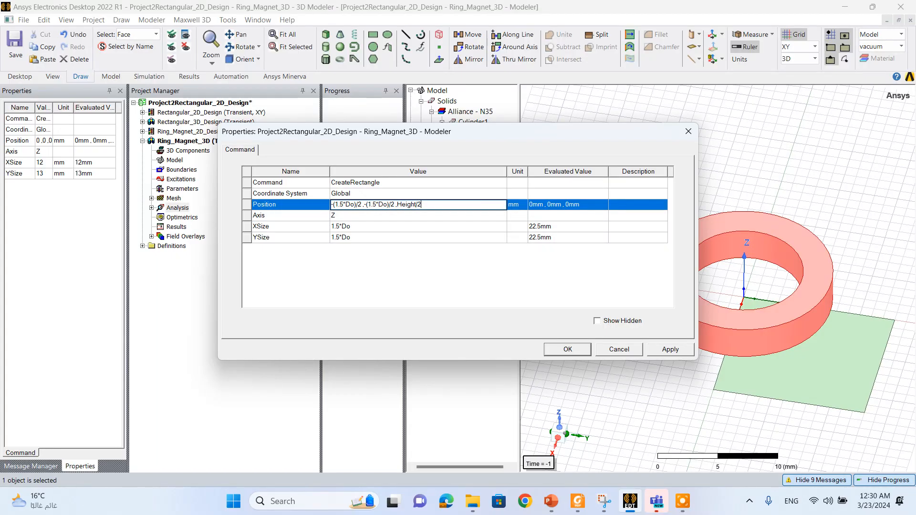
pyautogui.write('2')
pyautogui.press('Return')
pyautogui.click(668, 348)
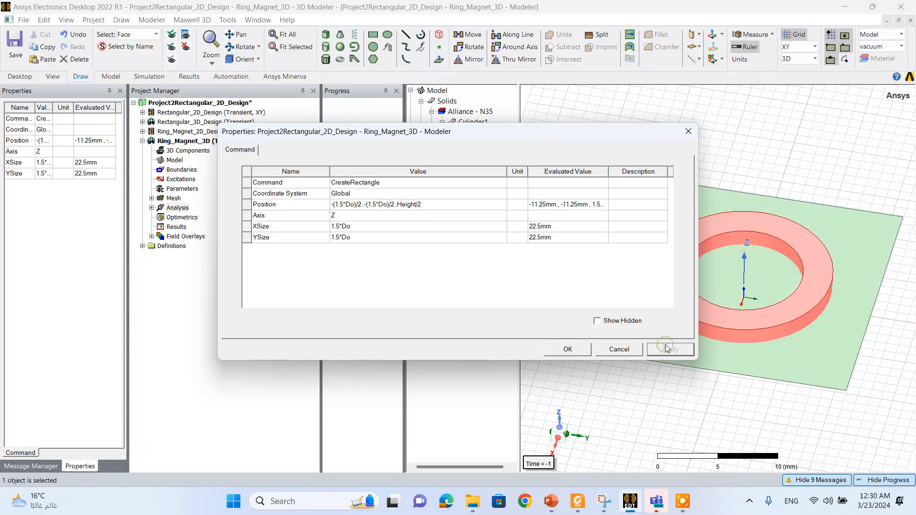
pyautogui.click(549, 354)
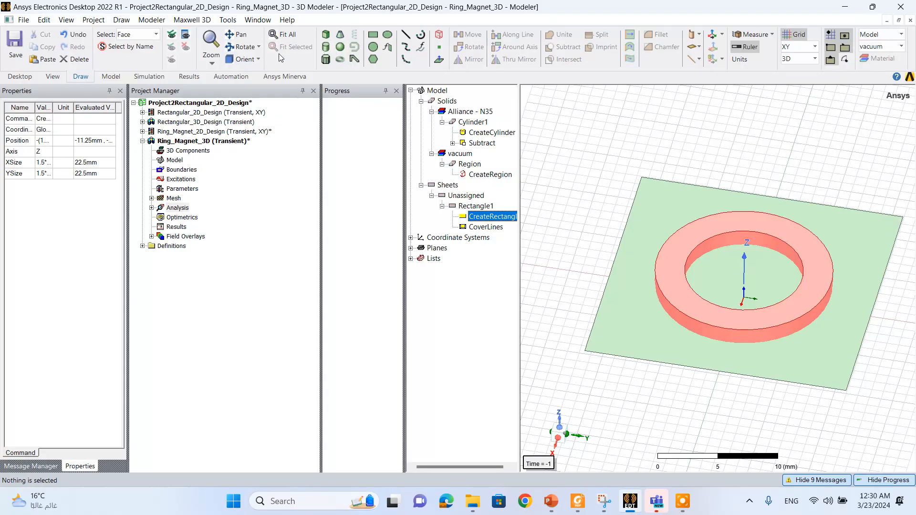
pyautogui.click(242, 47)
pyautogui.moveTo(735, 293); pyautogui.dragTo(709, 341)
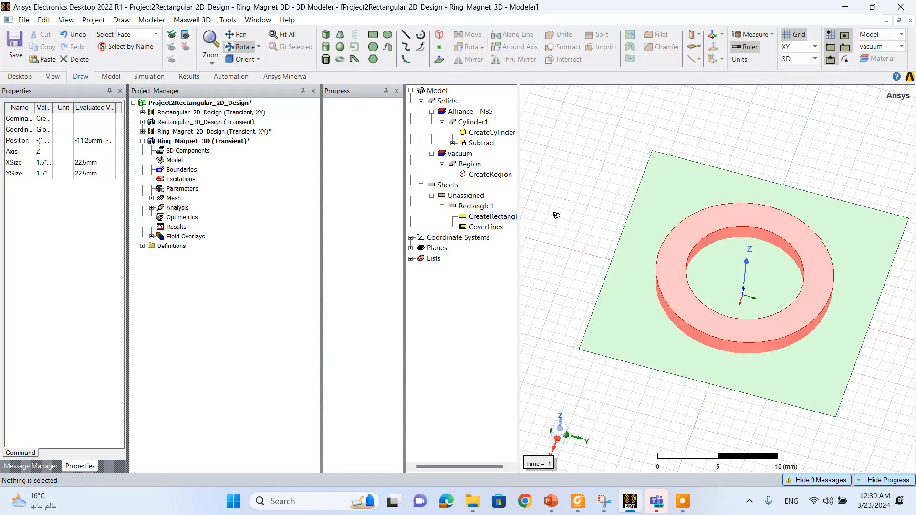
pyautogui.click(660, 235)
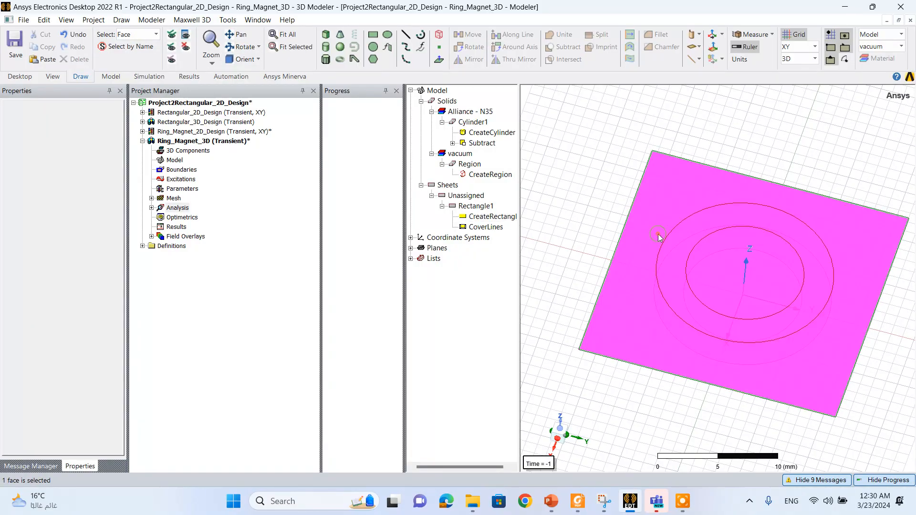
pyautogui.rightClick(660, 235)
pyautogui.moveTo(687, 290)
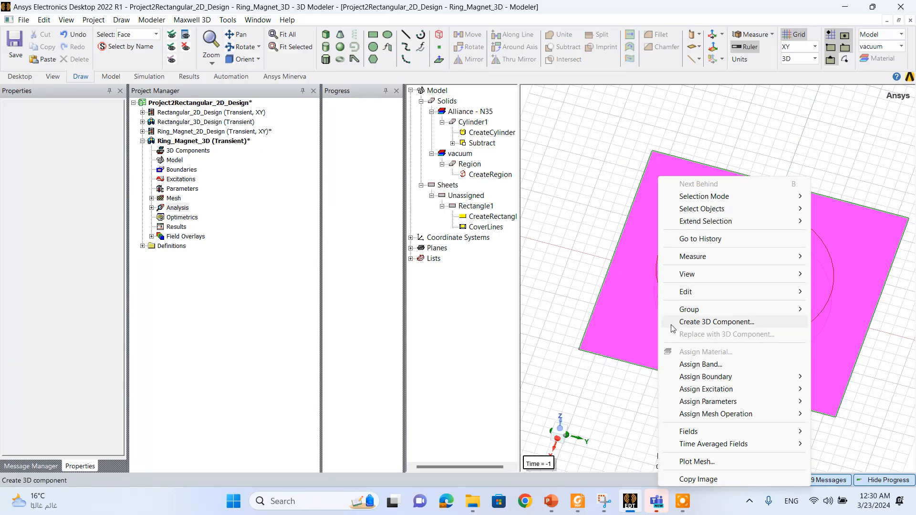
pyautogui.click(631, 298)
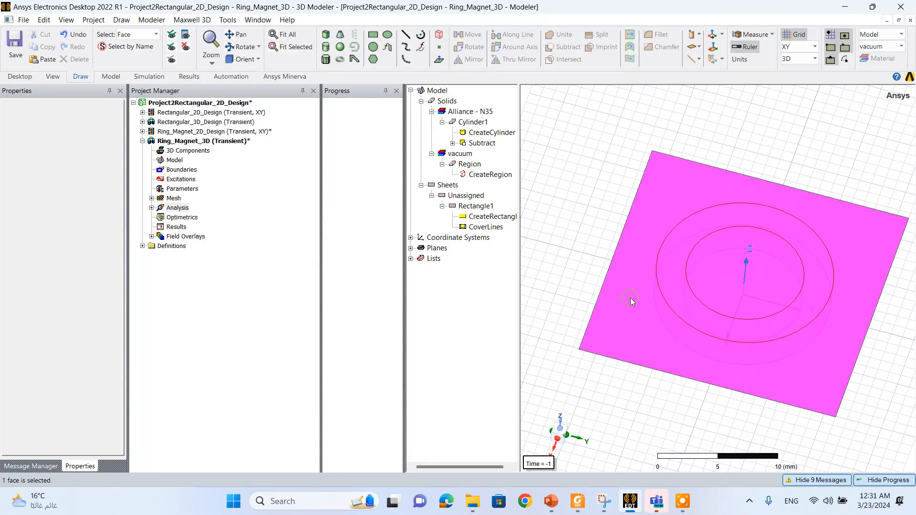
# - Switch the selection mode to objects and open the attribute properties of the rectangle around the ring
pyautogui.rightClick(567, 232)
pyautogui.moveTo(621, 196)
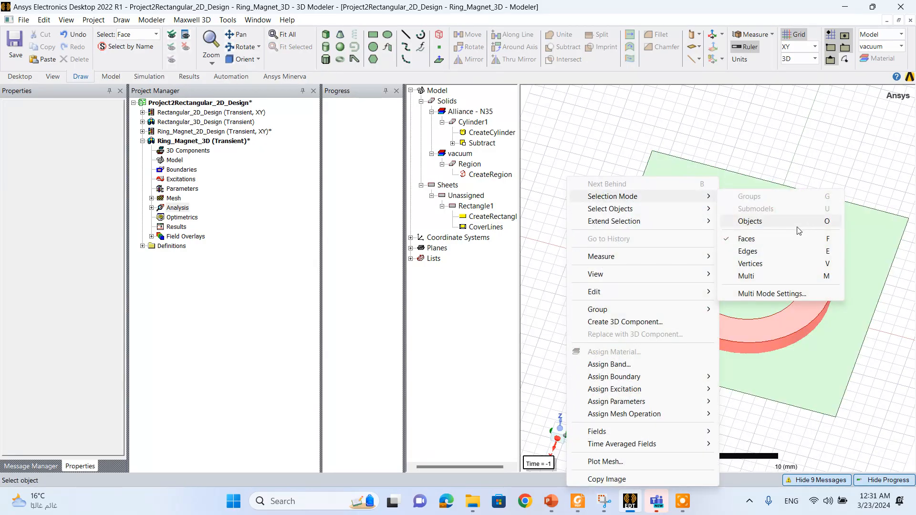
pyautogui.click(792, 227)
pyautogui.click(639, 253)
pyautogui.rightClick(639, 252)
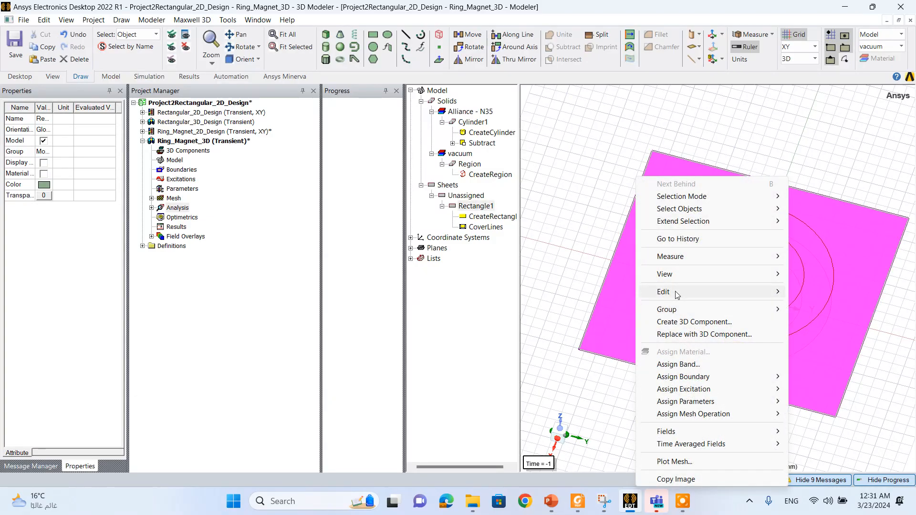
pyautogui.moveTo(677, 293)
pyautogui.click(585, 335)
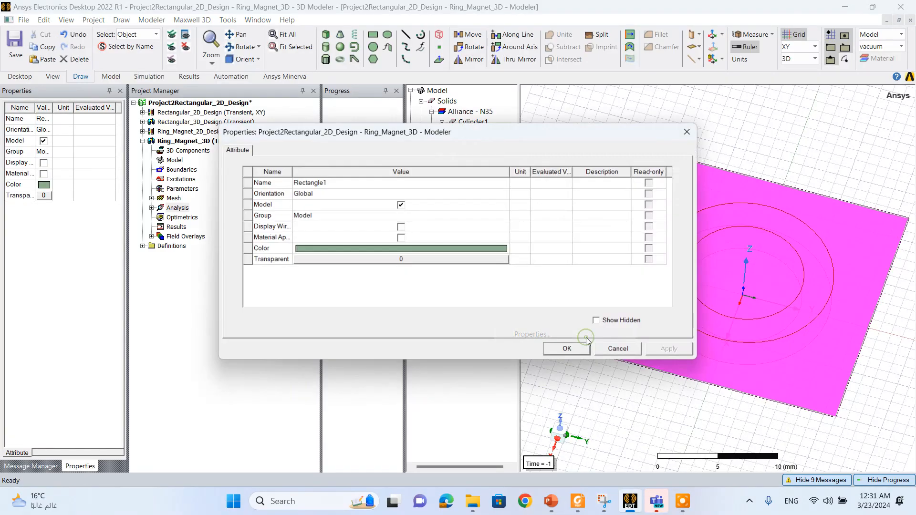
# - Set the rectangle's color to white and its transparency to 1, and clear the selection
pyautogui.click(422, 249)
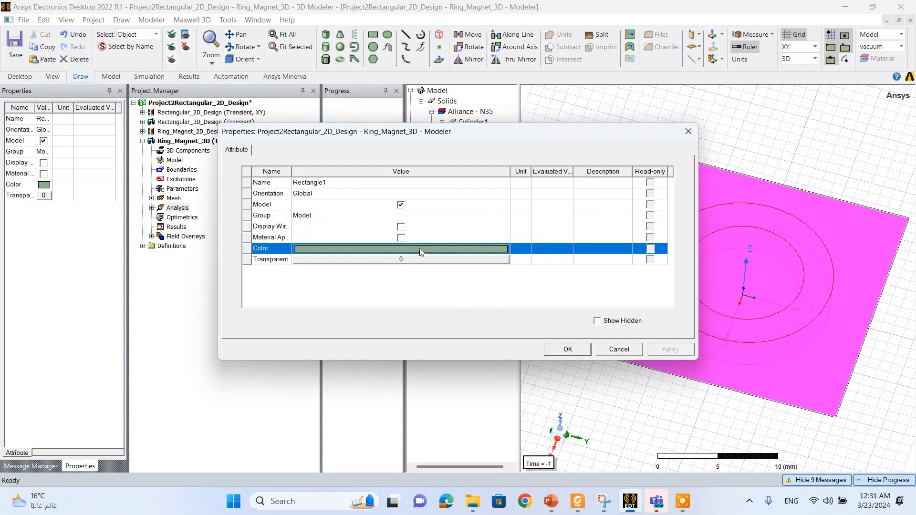
pyautogui.click(444, 249)
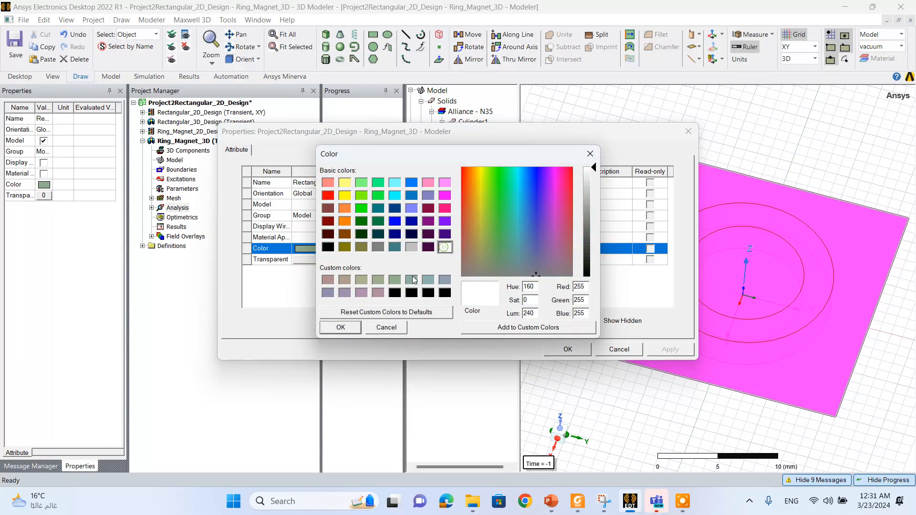
pyautogui.click(353, 327)
pyautogui.click(382, 259)
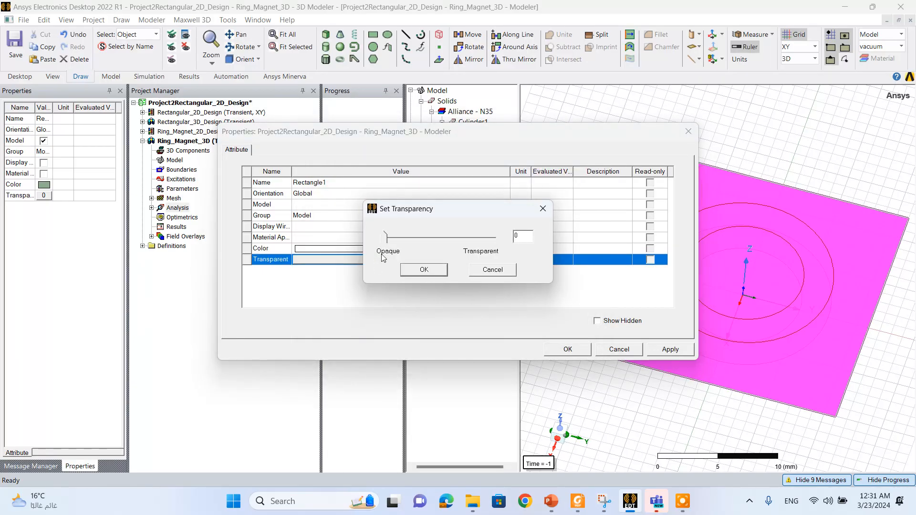
pyautogui.moveTo(385, 238); pyautogui.dragTo(496, 238)
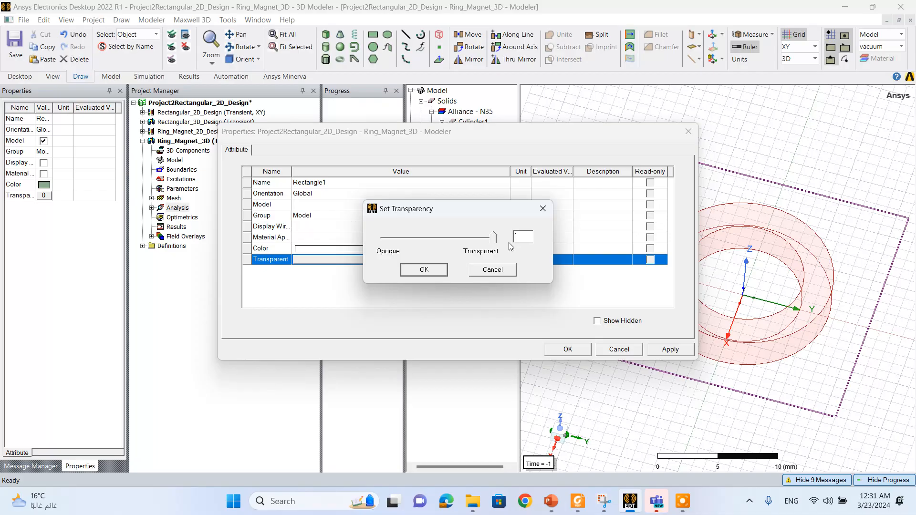
pyautogui.click(424, 270)
pyautogui.click(568, 349)
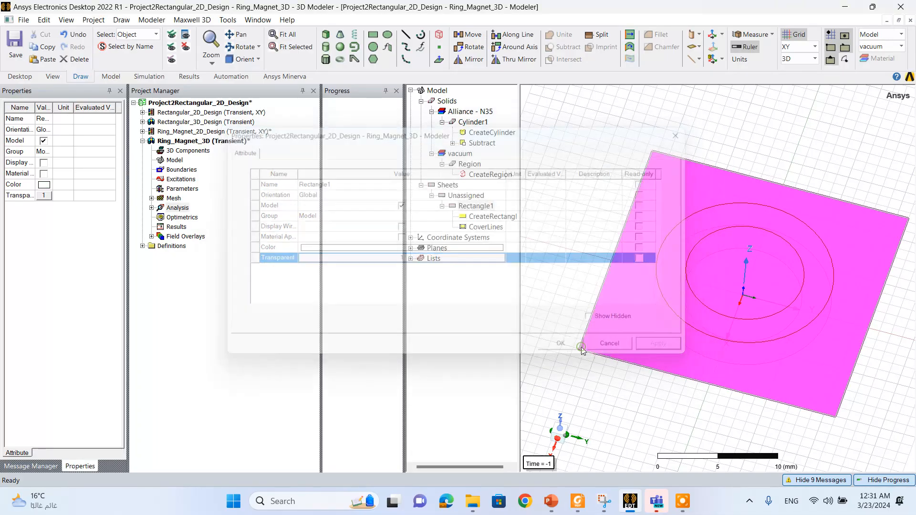
pyautogui.click(592, 392)
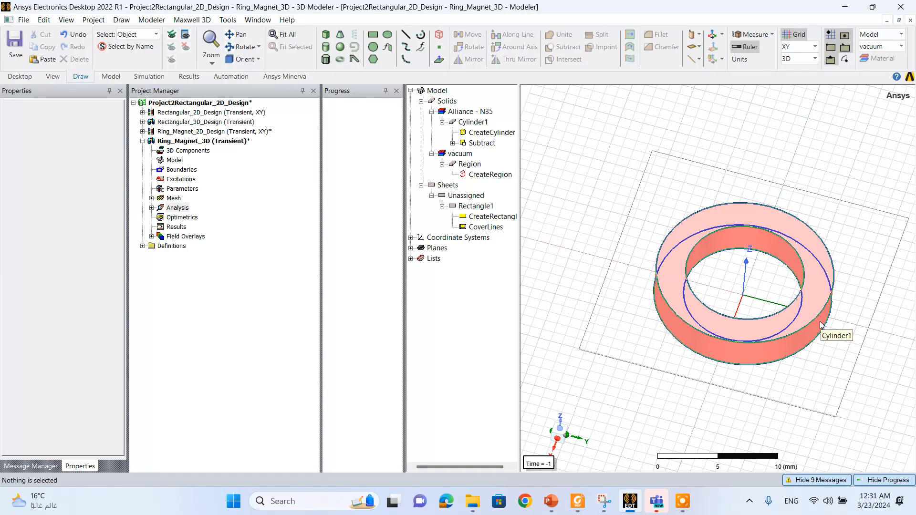
# - Draw a rectangle on the YZ plane with one corner at the origin, extending toward negative Y and positive Z
pyautogui.click(814, 46)
pyautogui.click(792, 63)
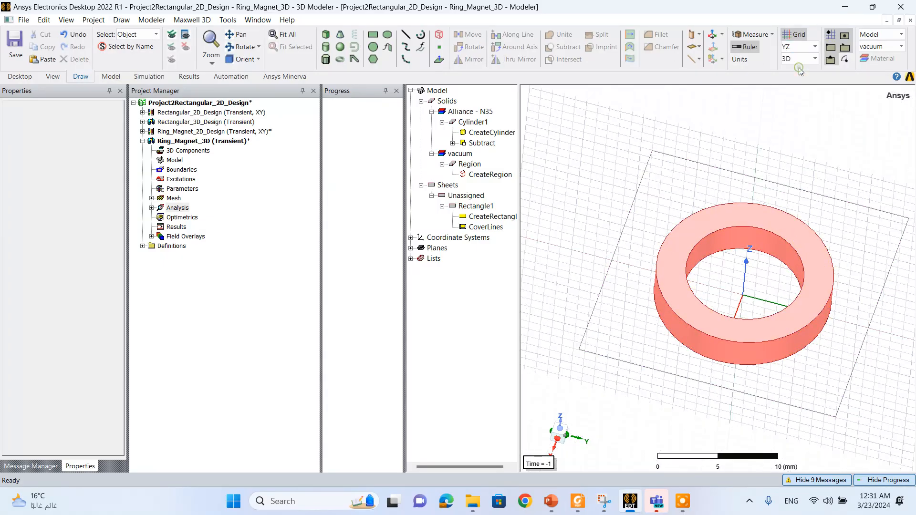
pyautogui.click(372, 34)
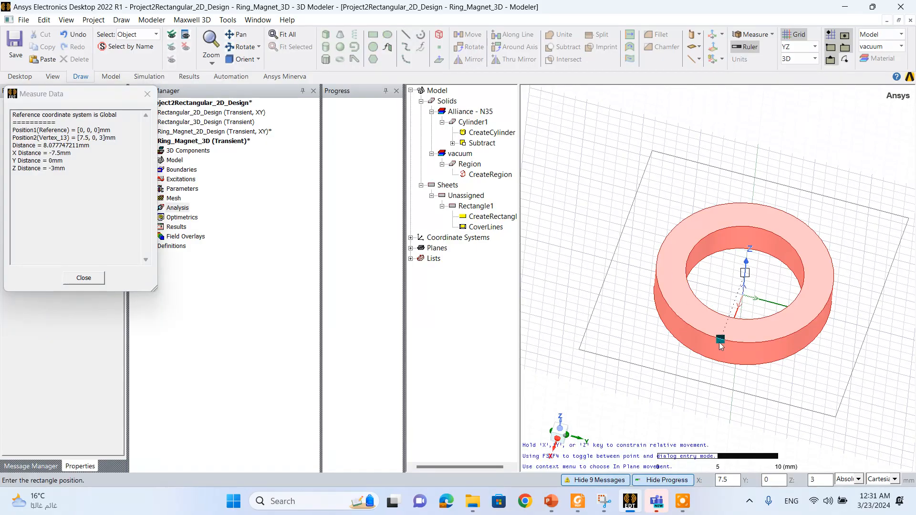
pyautogui.click(743, 296)
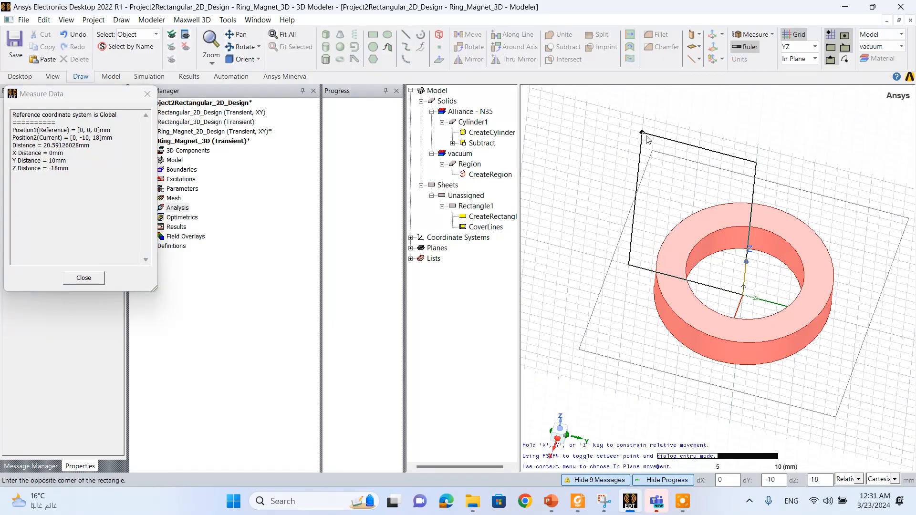
pyautogui.click(618, 149)
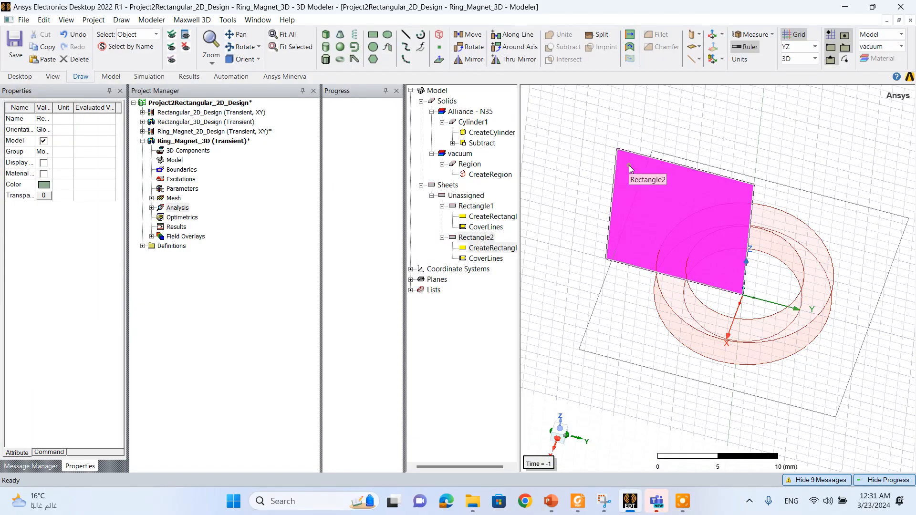
# - Open the geometry properties of the YZ-plane rectangle and set its YSize to (1.5*Do)
pyautogui.click(484, 249)
pyautogui.doubleClick(483, 249)
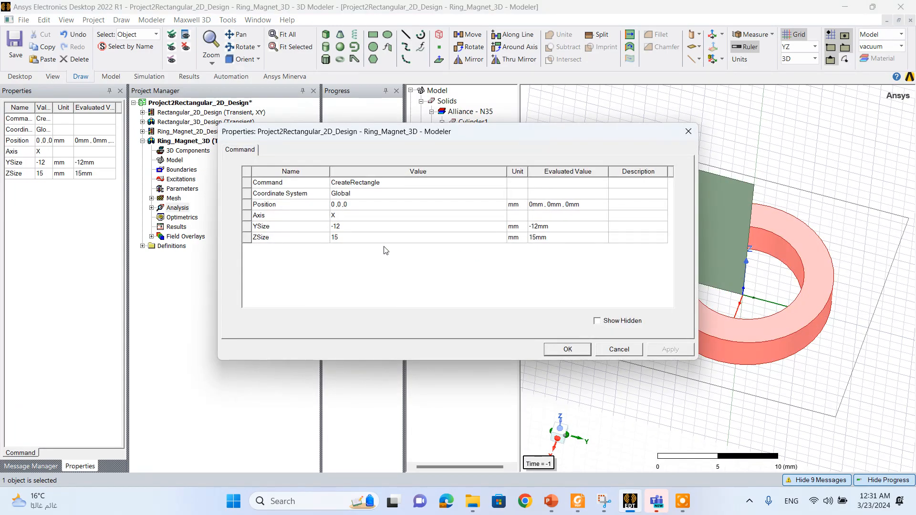
pyautogui.click(360, 228)
pyautogui.write('1')
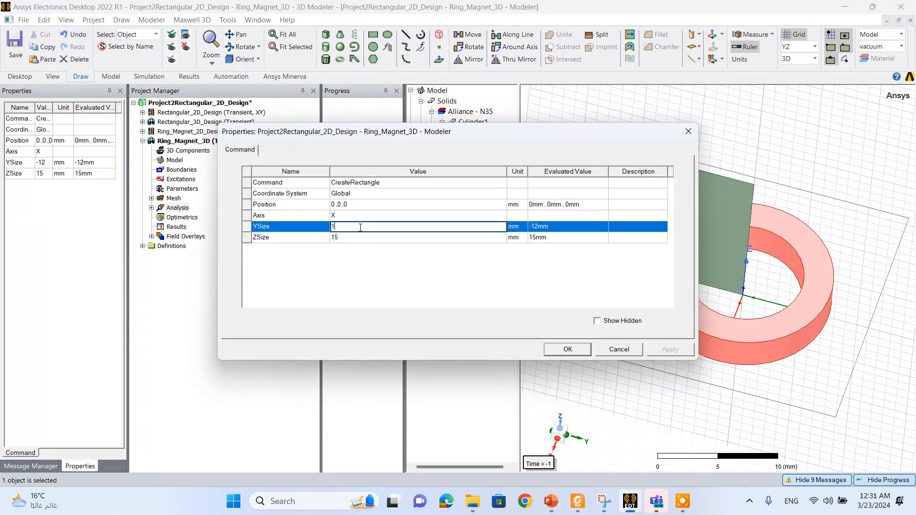
pyautogui.write('.5')
pyautogui.press('BackSpace')
pyautogui.press('BackSpace')
pyautogui.write('-(1.5*Do)/2')
pyautogui.press('Delete')
pyautogui.press('BackSpace')
# - Set the ZSize of the YZ-plane rectangle to (1.5*Do)
pyautogui.click(354, 238)
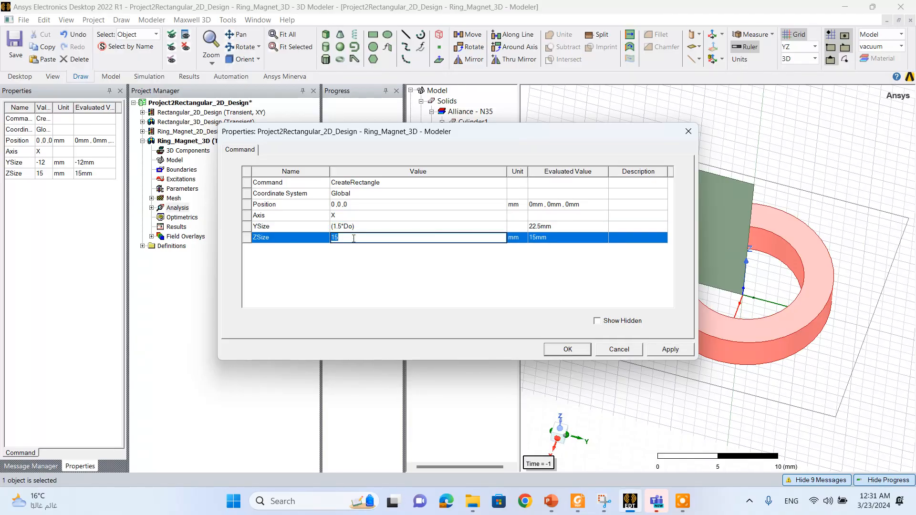
pyautogui.write('-(1.5*Do)/2')
pyautogui.press('Delete')
pyautogui.click(383, 236)
pyautogui.press('BackSpace')
pyautogui.press('BackSpace')
pyautogui.click(365, 218)
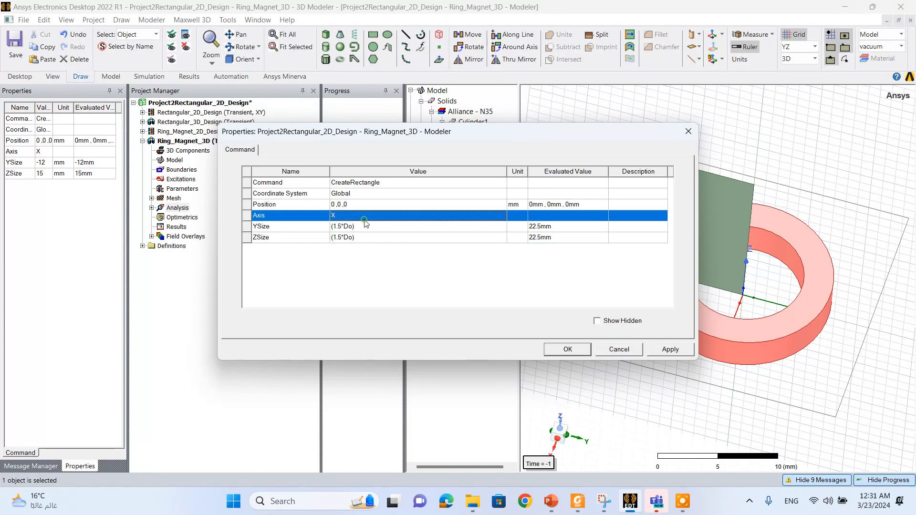
# - Set the Y coordinate of the YZ-plane rectangle's position to -(1.5*Do)/2
pyautogui.click(336, 204)
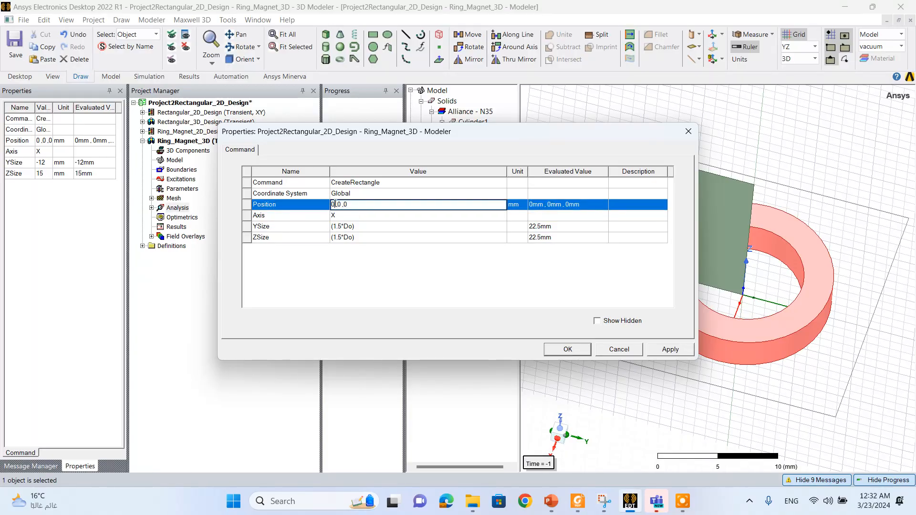
pyautogui.click(342, 205)
pyautogui.press('BackSpace')
pyautogui.write('-(1.5*Do)/2')
pyautogui.write('e')
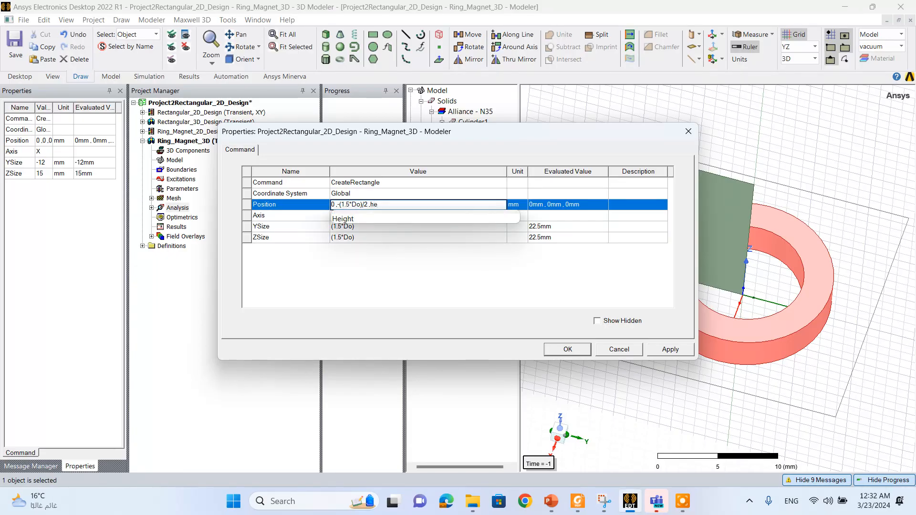
pyautogui.write('ight/2')
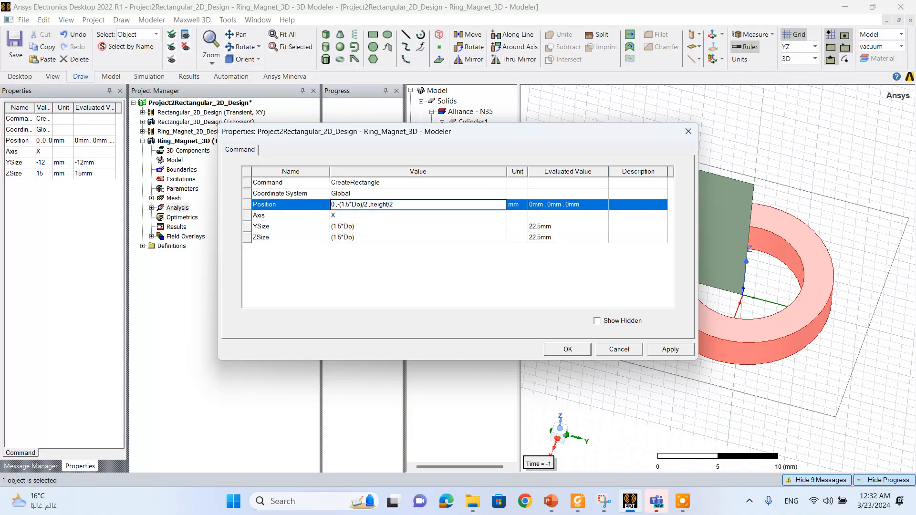
# - Set the Z coordinate of the YZ-plane rectangle's position to -(1.5*Do)/2 and apply the geometry changes
pyautogui.doubleClick(372, 204)
pyautogui.write('(1.5*Do)/2')
pyautogui.click(473, 254)
pyautogui.click(670, 356)
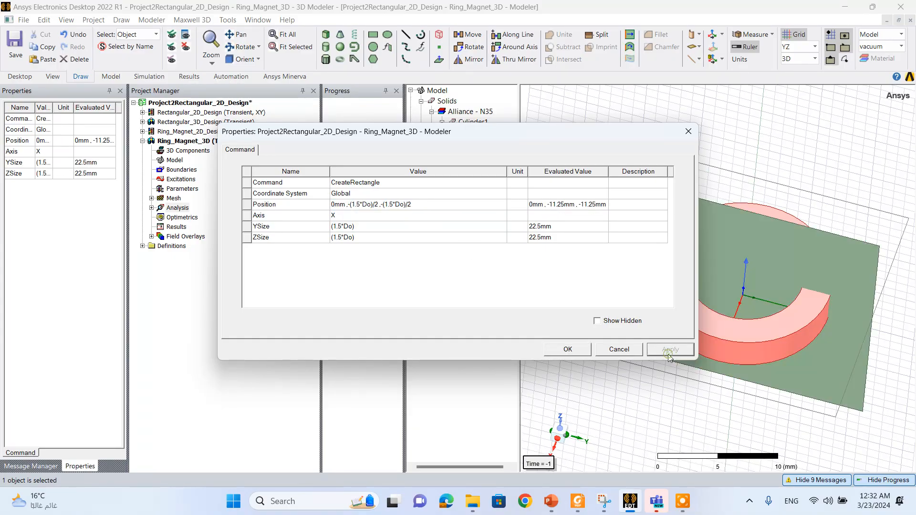
pyautogui.click(568, 349)
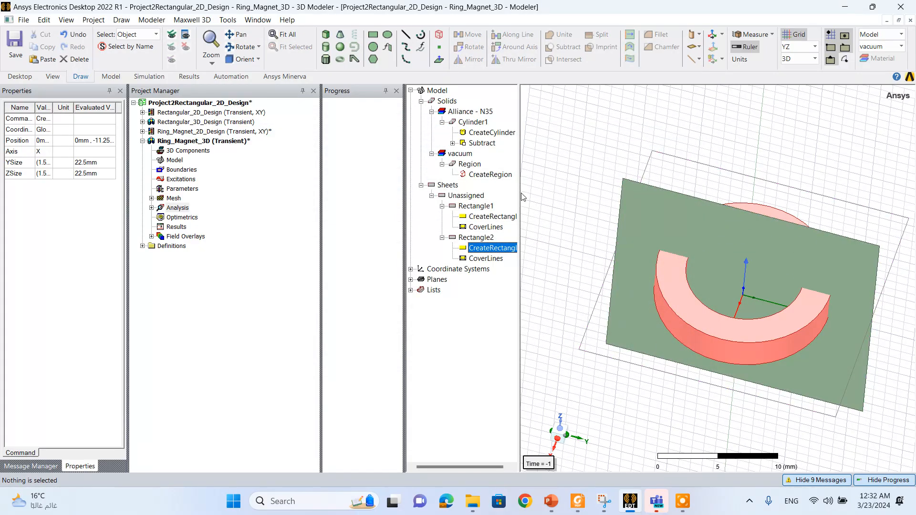
# - Open the attribute properties of the YZ-plane rectangle and change its color to white
pyautogui.click(472, 238)
pyautogui.rightClick(472, 241)
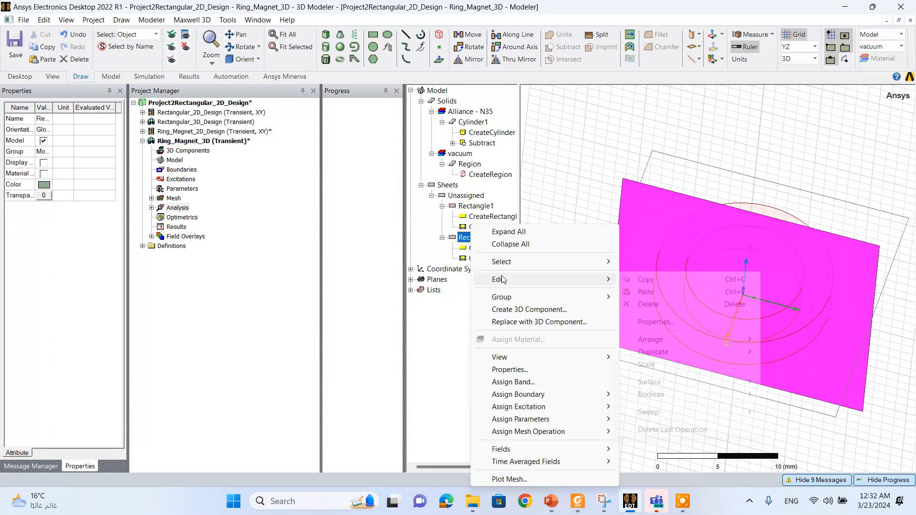
pyautogui.moveTo(499, 279)
pyautogui.click(697, 322)
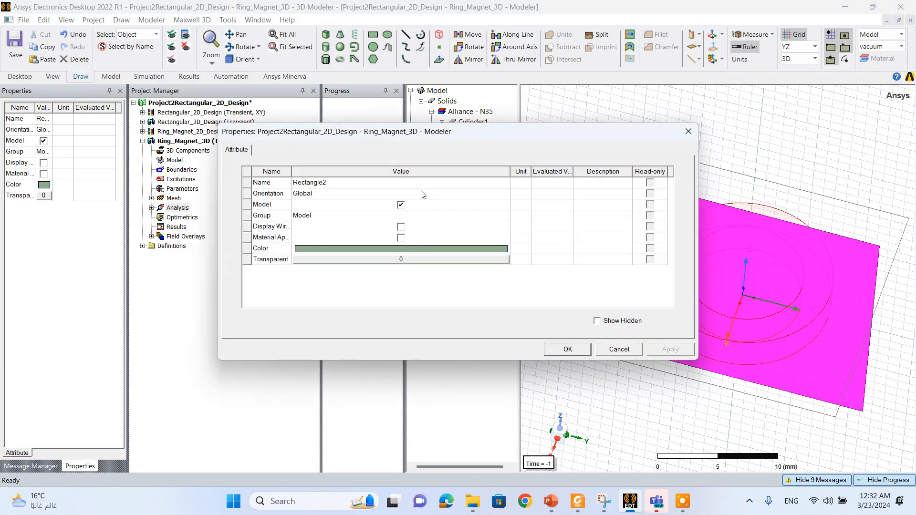
pyautogui.click(409, 252)
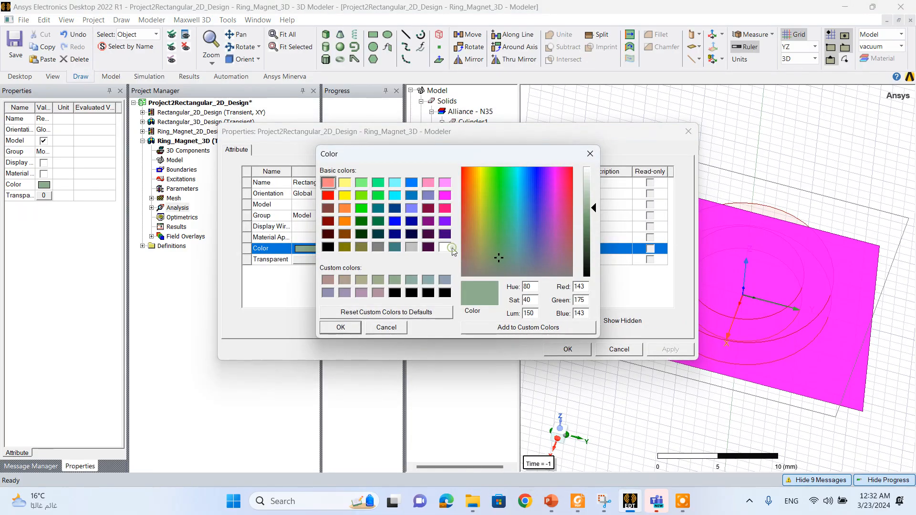
pyautogui.click(444, 249)
pyautogui.click(341, 327)
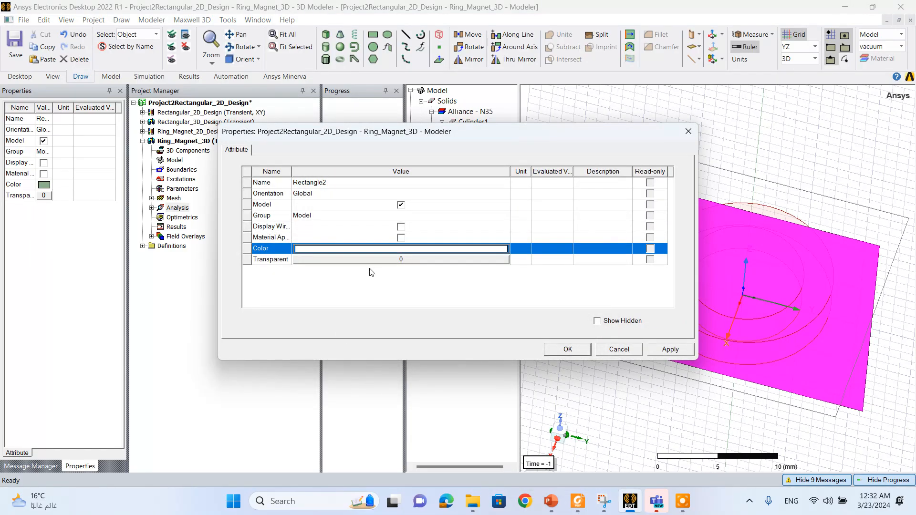
# - Set the YZ-plane rectangle's transparency to 1, confirm the attributes and clear the selection
pyautogui.click(375, 265)
pyautogui.moveTo(384, 239); pyautogui.dragTo(504, 245)
pyautogui.click(423, 269)
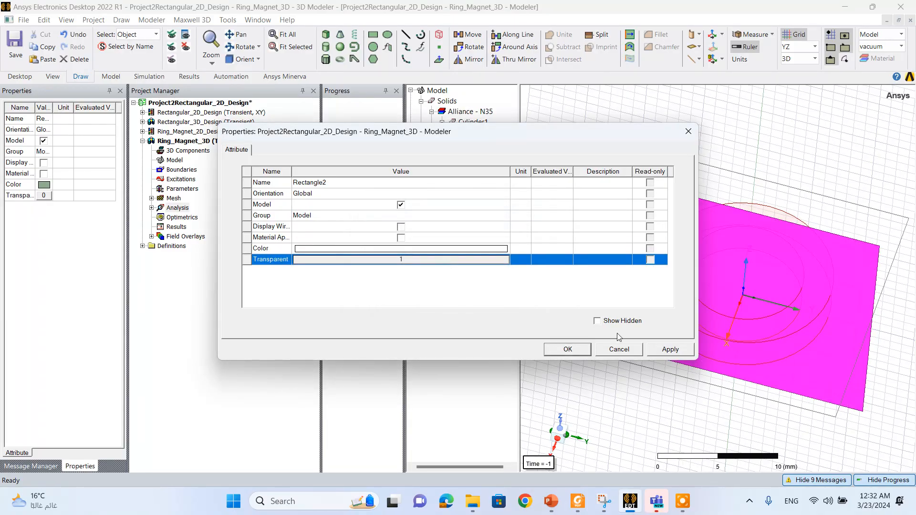
pyautogui.click(568, 349)
pyautogui.click(617, 407)
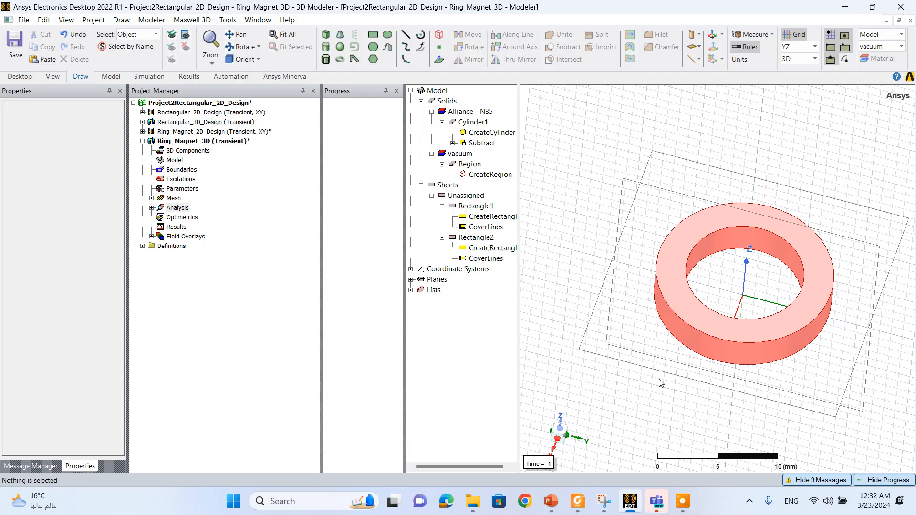
# - Create a B_Vector field plot on both rectangles, specifying the name B_Vector1 and the folder B
pyautogui.click(666, 220)
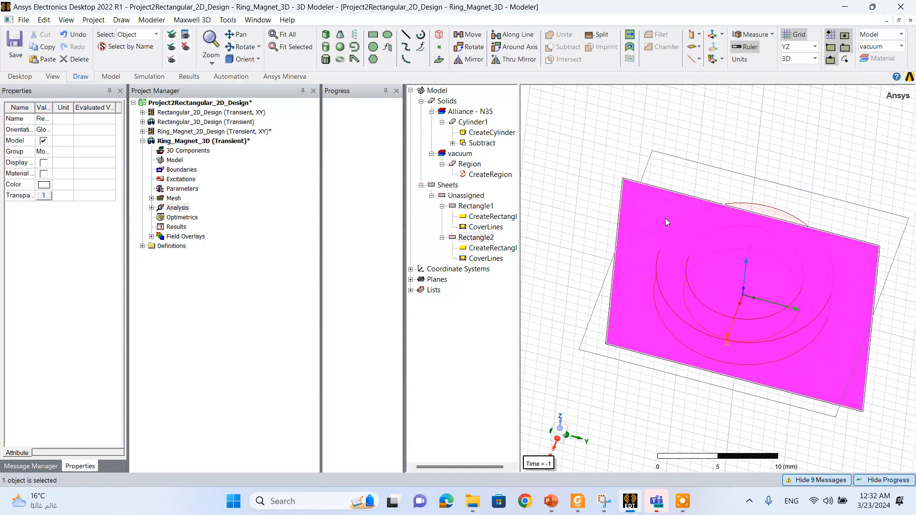
pyautogui.keyDown('ctrl'); pyautogui.click(682, 177); pyautogui.keyUp('ctrl')
pyautogui.rightClick(681, 177)
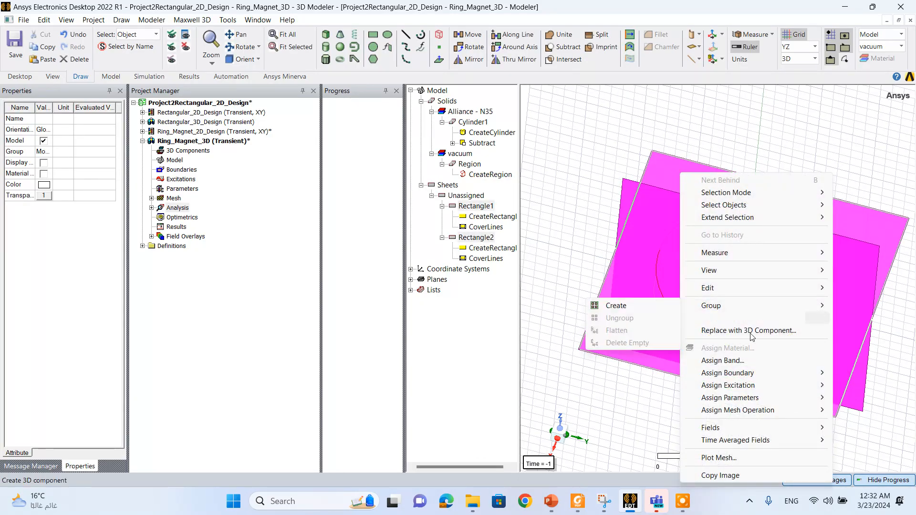
pyautogui.moveTo(716, 428)
pyautogui.moveTo(640, 360)
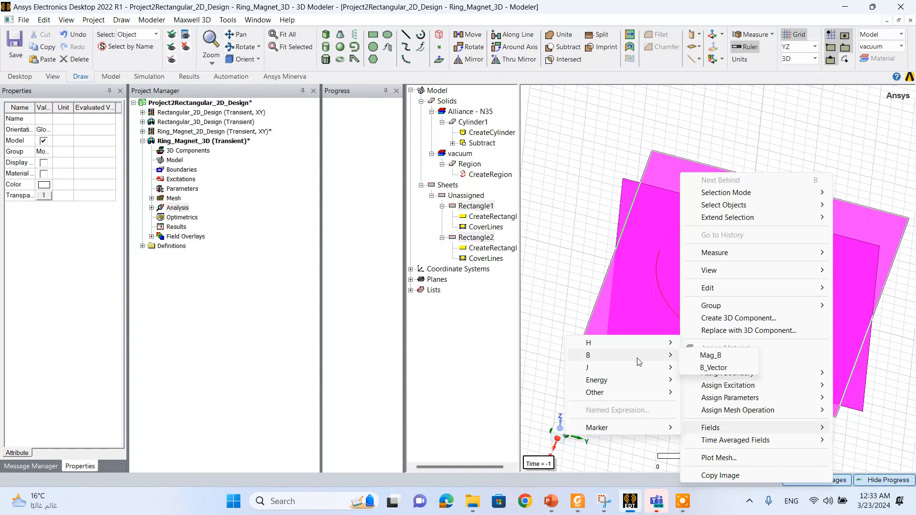
pyautogui.click(713, 368)
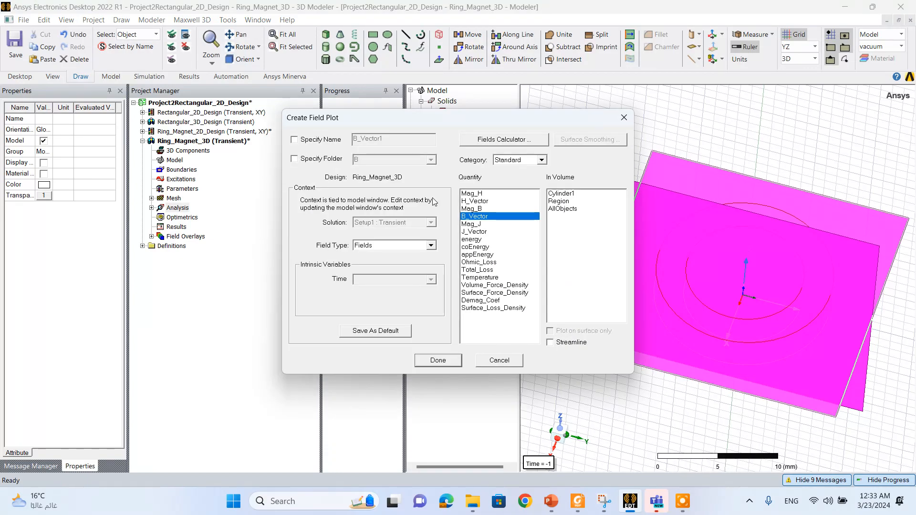
pyautogui.click(312, 141)
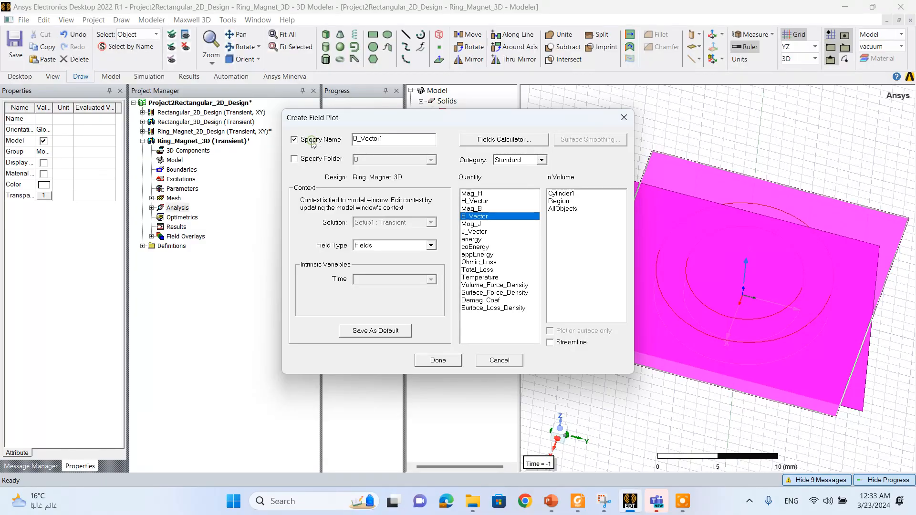
pyautogui.click(309, 159)
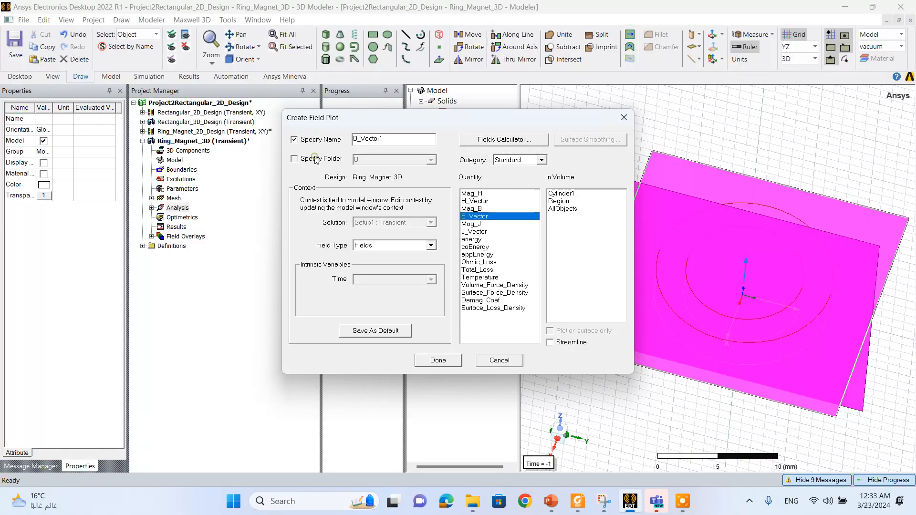
pyautogui.click(452, 359)
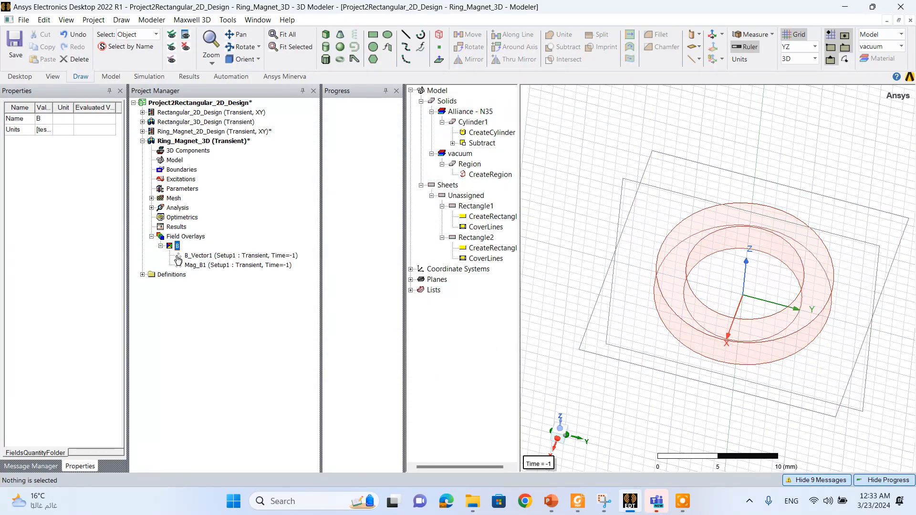
pyautogui.click(192, 264)
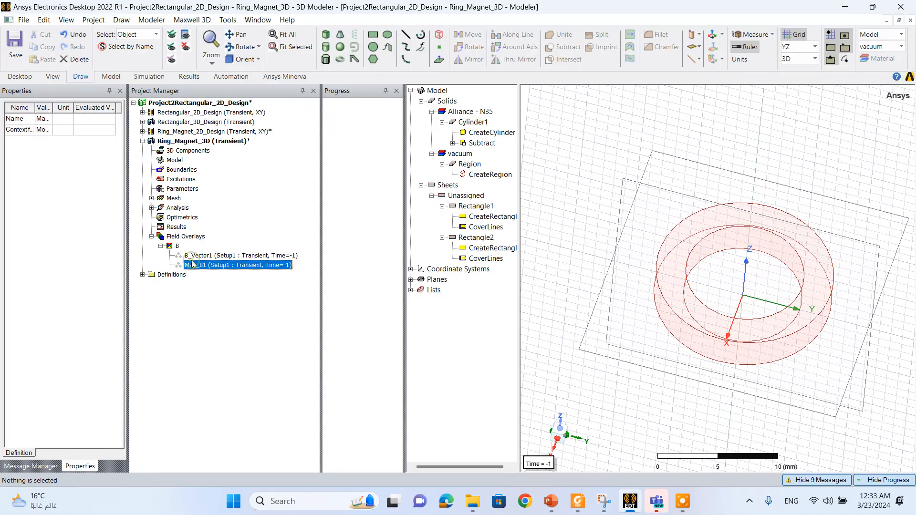
# - Validate the Ring_Magnet_3D design and run the analysis of all setups
pyautogui.click(142, 77)
pyautogui.click(197, 52)
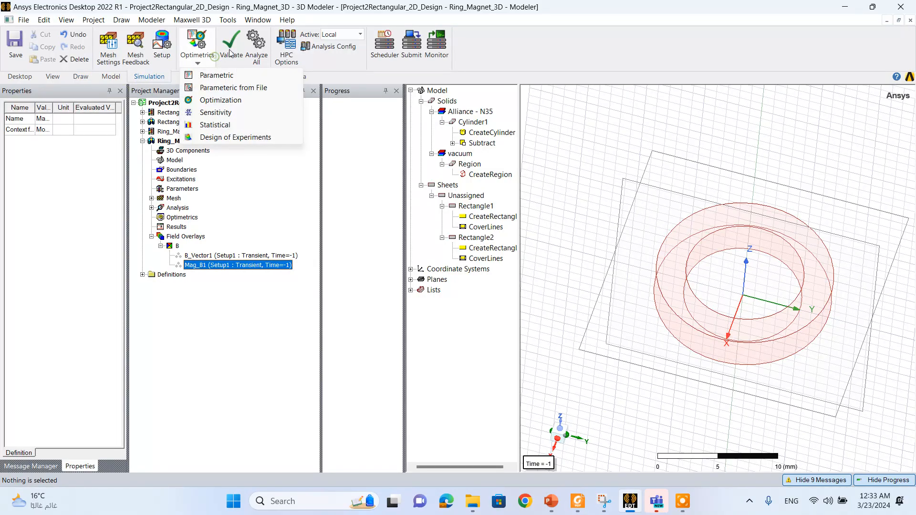
pyautogui.click(232, 50)
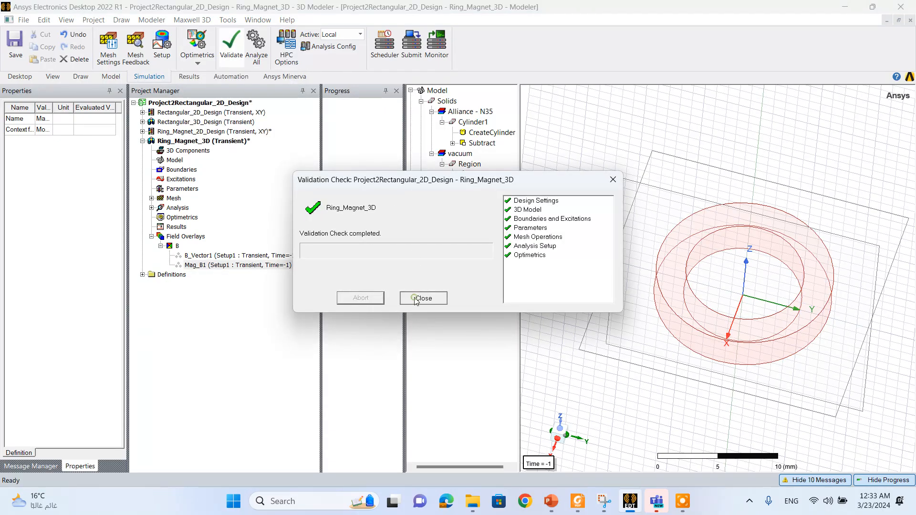
pyautogui.click(423, 298)
pyautogui.click(266, 51)
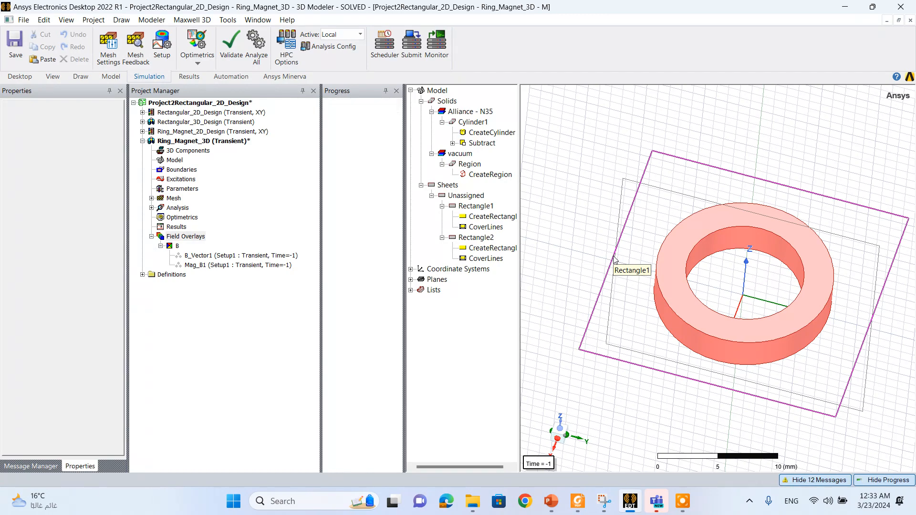
# - Set the view context time of Setup1 : Transient to 100 ms for the field plots
pyautogui.click(65, 19)
pyautogui.click(173, 390)
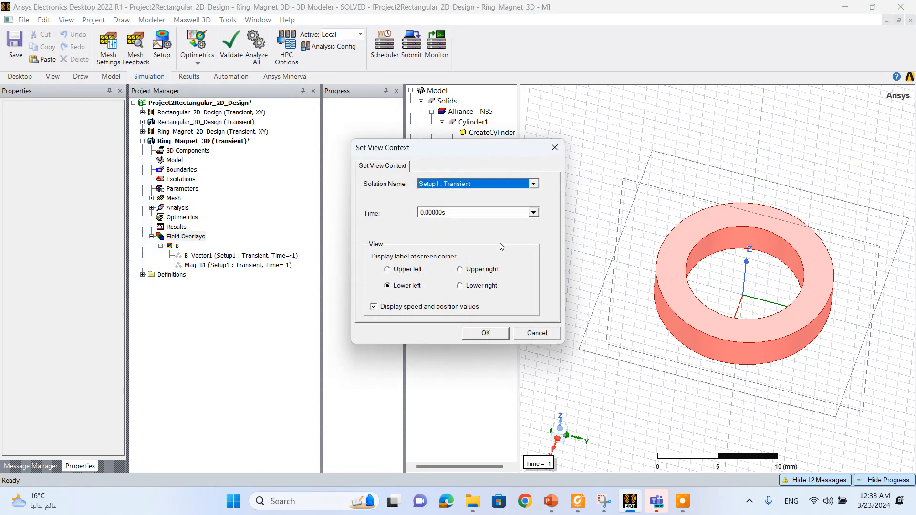
pyautogui.click(489, 214)
pyautogui.moveTo(536, 240); pyautogui.dragTo(536, 262)
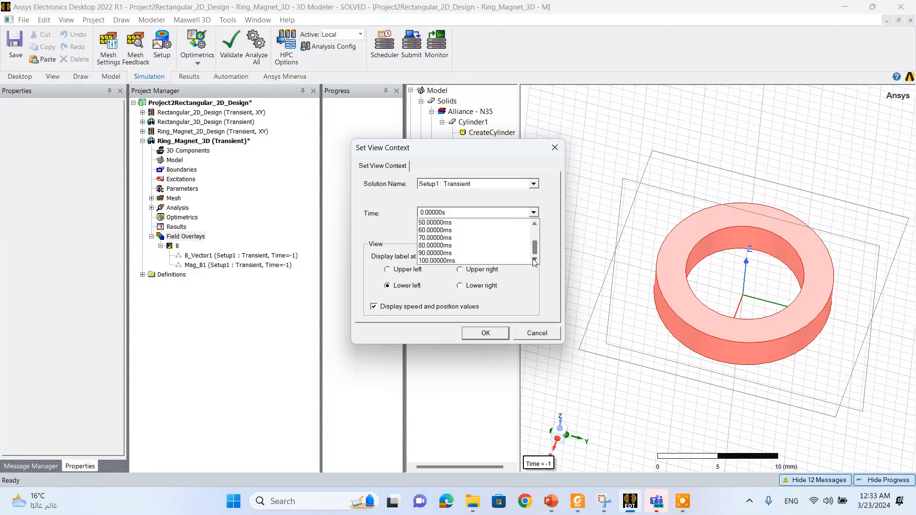
pyautogui.click(509, 261)
pyautogui.click(499, 333)
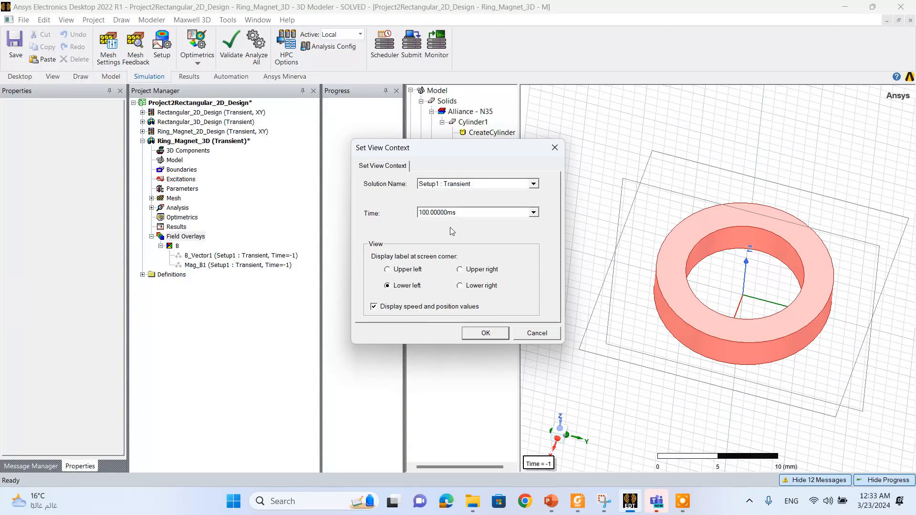
pyautogui.click(489, 332)
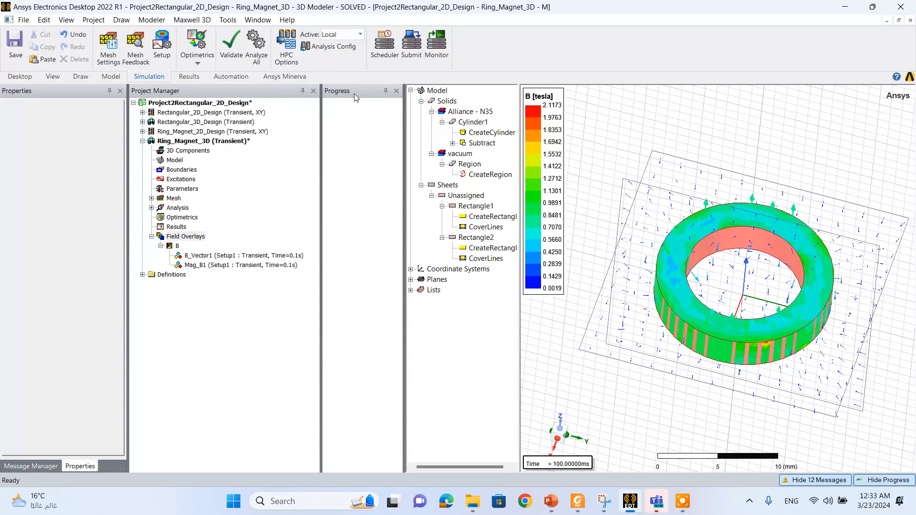
# - Examine the flux density magnitude and vectors around the ring magnet from several viewing angles
pyautogui.click(80, 76)
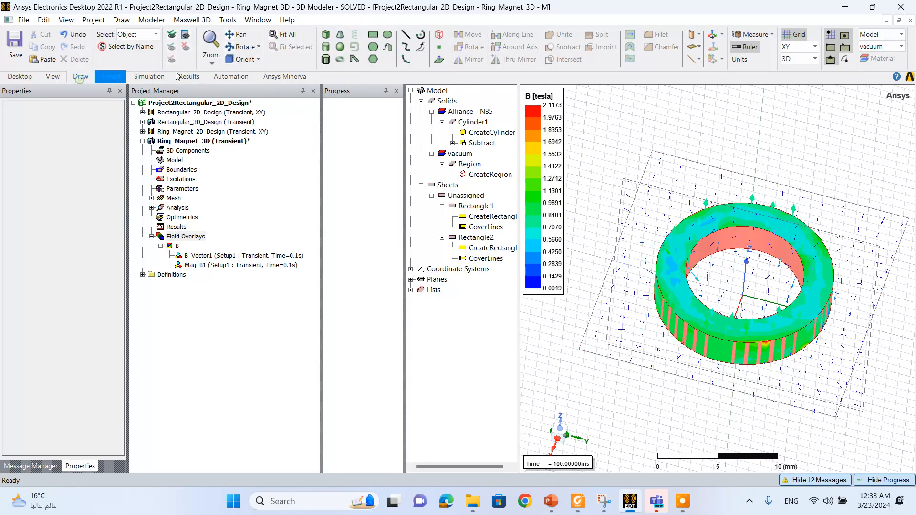
pyautogui.click(242, 47)
pyautogui.moveTo(630, 280)
pyautogui.mouseDown()
pyautogui.moveTo(648, 301)
pyautogui.moveTo(652, 278)
pyautogui.mouseUp()
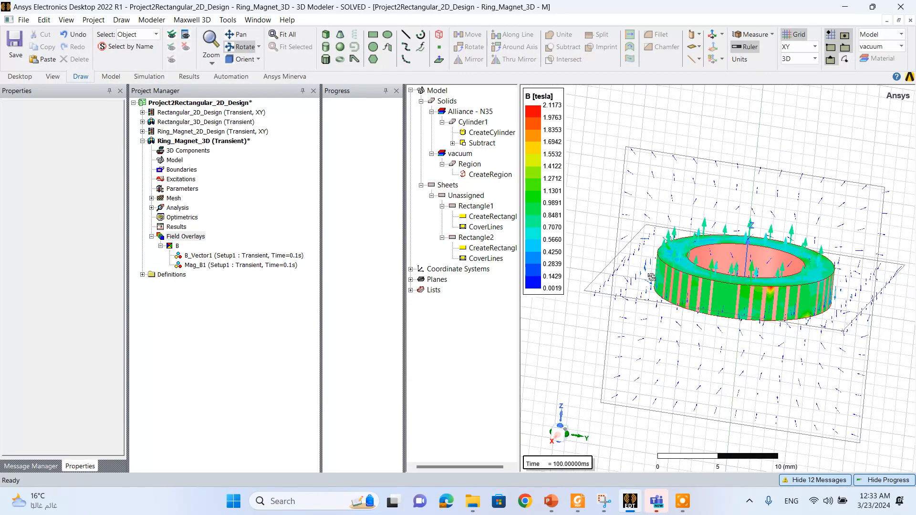
pyautogui.scroll(2, 821, 261)
pyautogui.scroll(1, 822, 260)
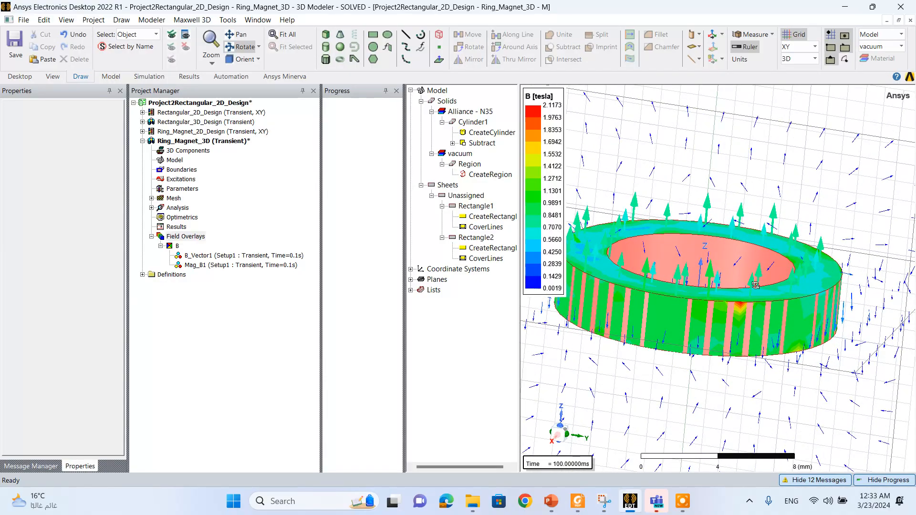
pyautogui.moveTo(756, 285); pyautogui.dragTo(759, 306)
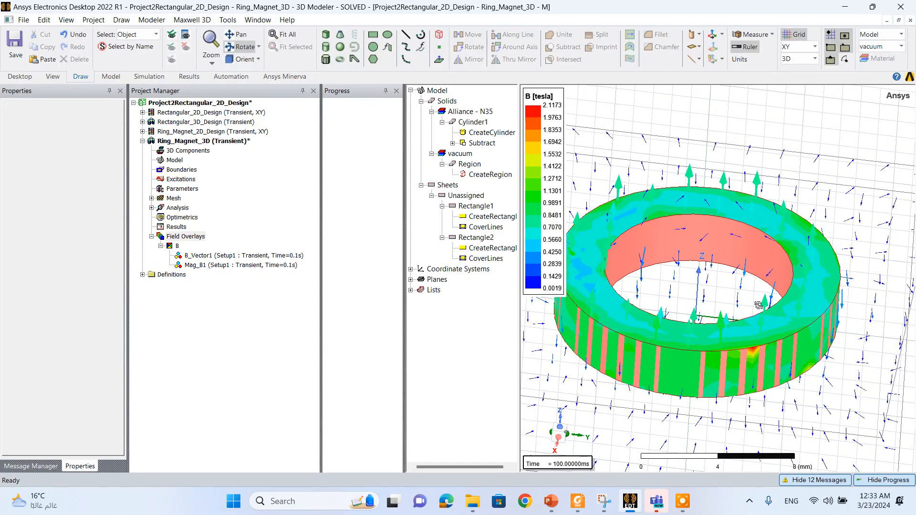
pyautogui.moveTo(697, 306); pyautogui.dragTo(695, 279)
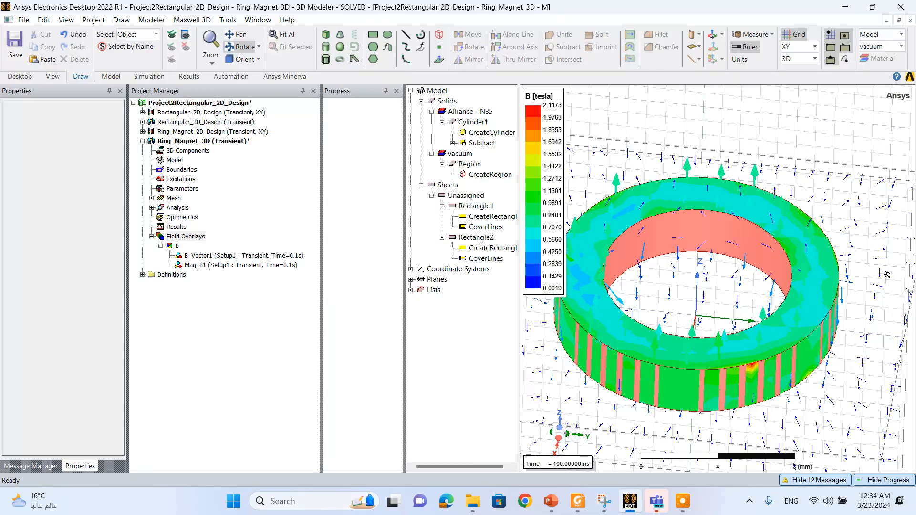
# - Reduce the vector spacing of the B_Vector1 plot in the B field overlay's plot attributes
pyautogui.click(189, 237)
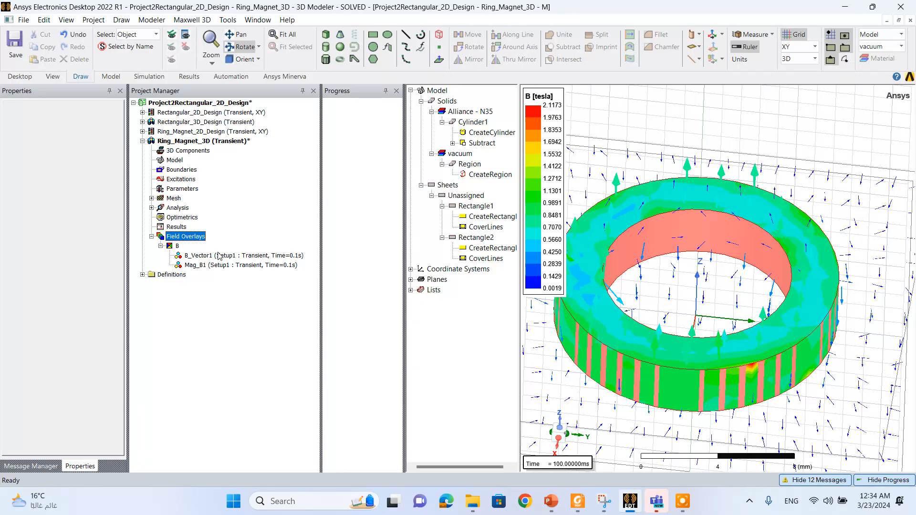
pyautogui.rightClick(201, 241)
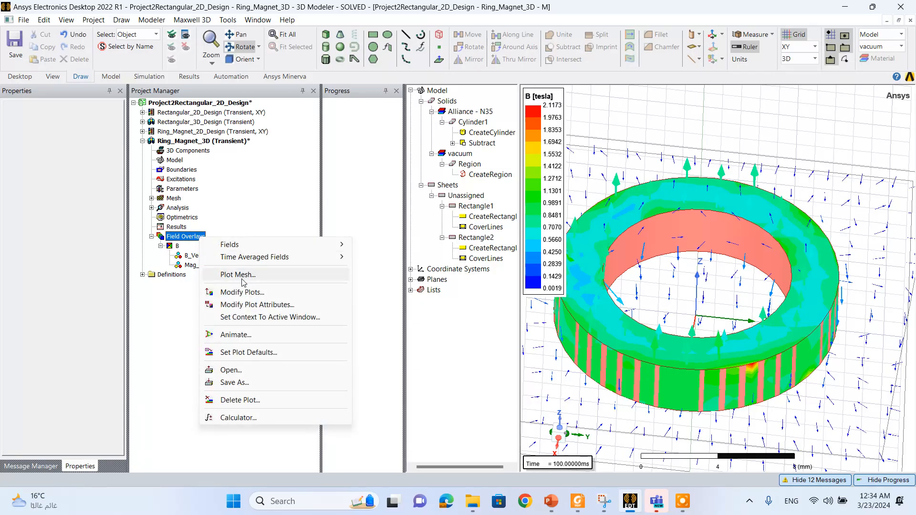
pyautogui.click(248, 305)
pyautogui.click(430, 315)
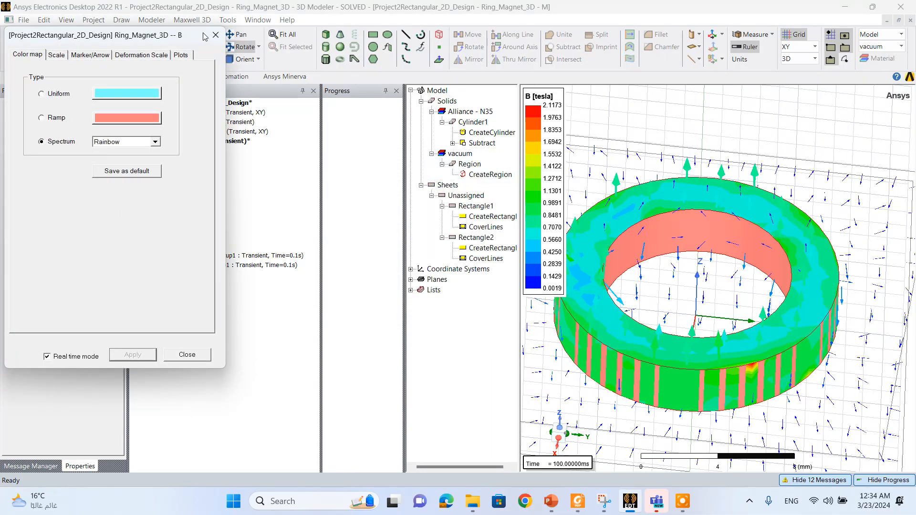
pyautogui.click(142, 55)
pyautogui.click(90, 55)
pyautogui.click(181, 55)
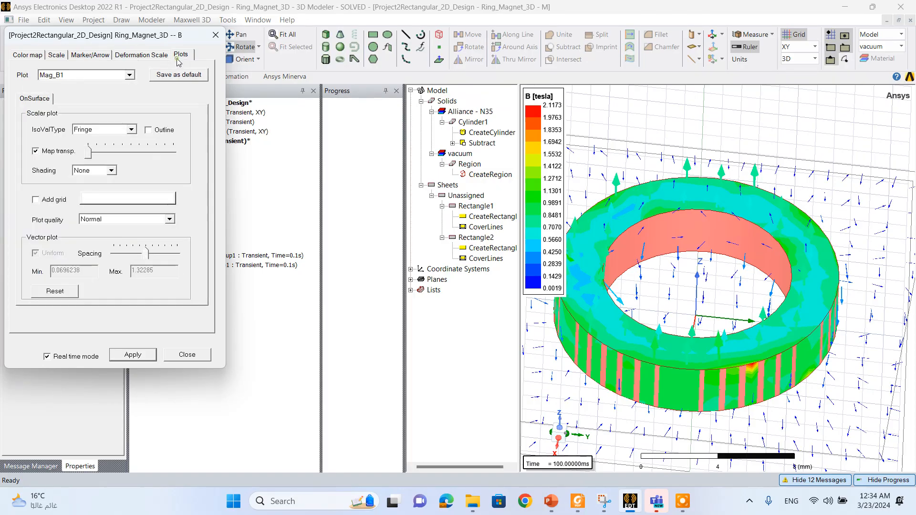
pyautogui.click(130, 75)
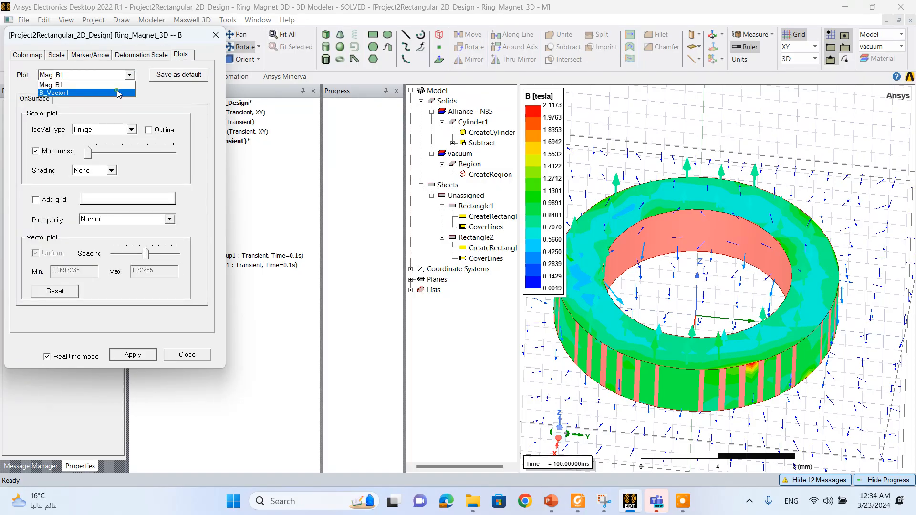
pyautogui.click(119, 93)
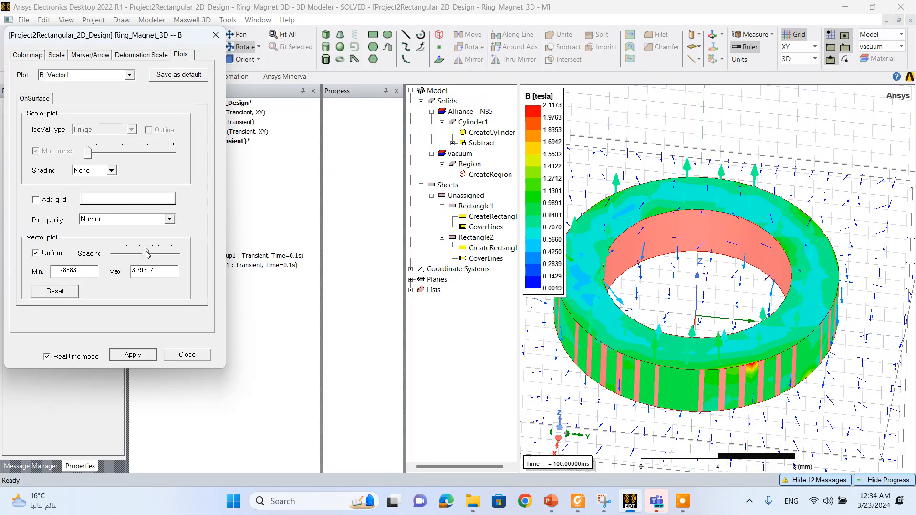
pyautogui.moveTo(148, 254); pyautogui.dragTo(132, 257)
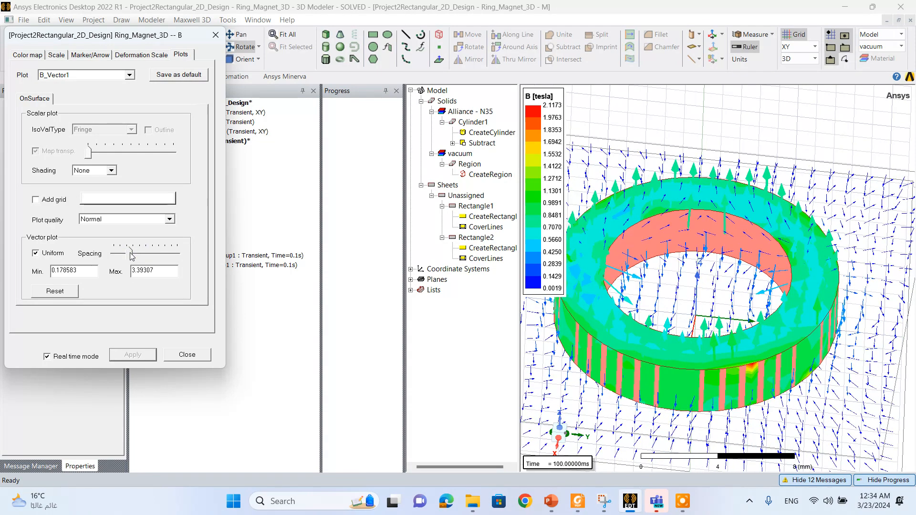
pyautogui.click(181, 354)
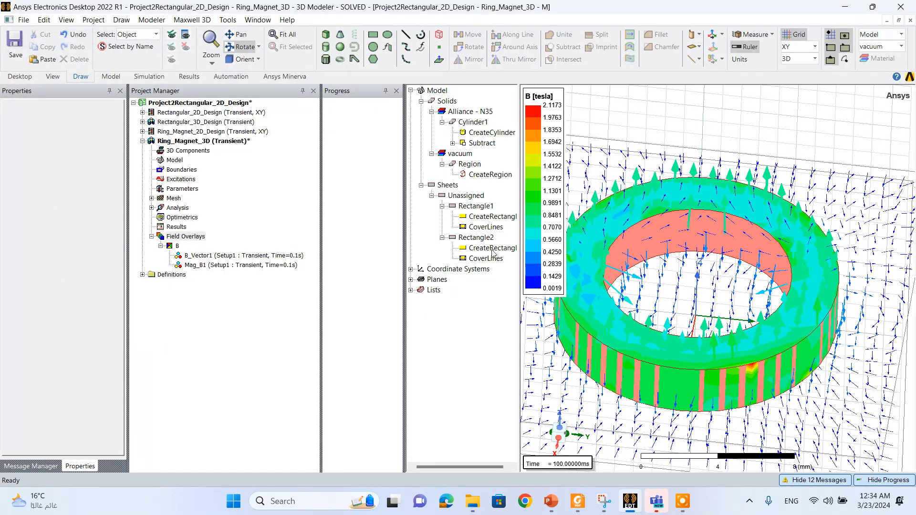
# - Compare the B_Vector1 and Mag_B1 field overlays on the model, and delete the B_Vector1 plot
pyautogui.click(260, 256)
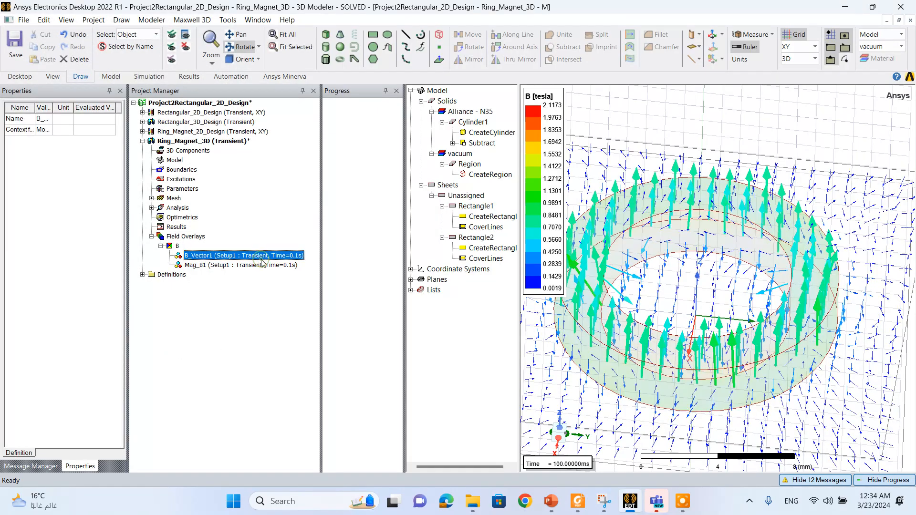
pyautogui.click(244, 266)
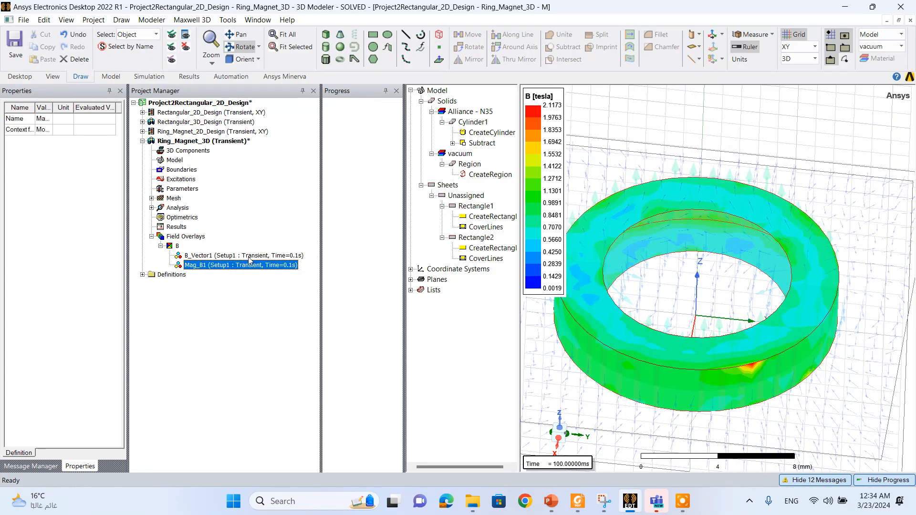
pyautogui.click(248, 258)
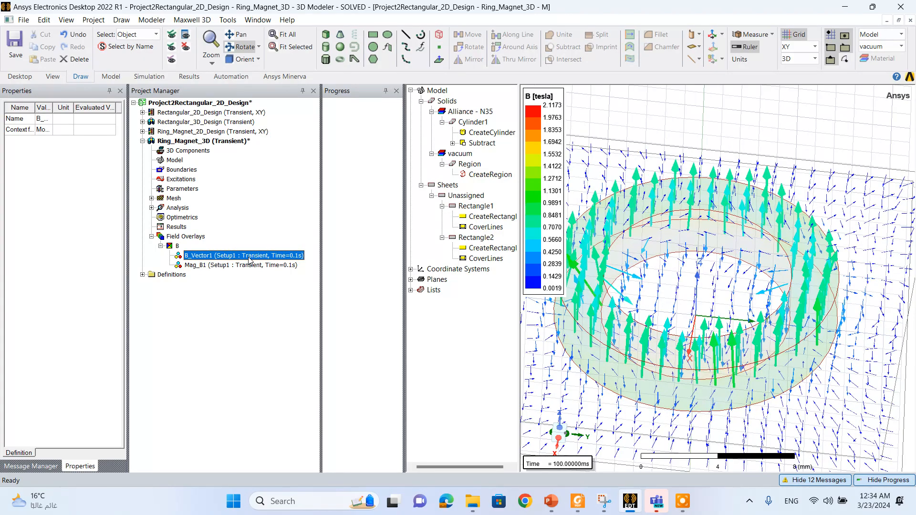
pyautogui.press('Delete')
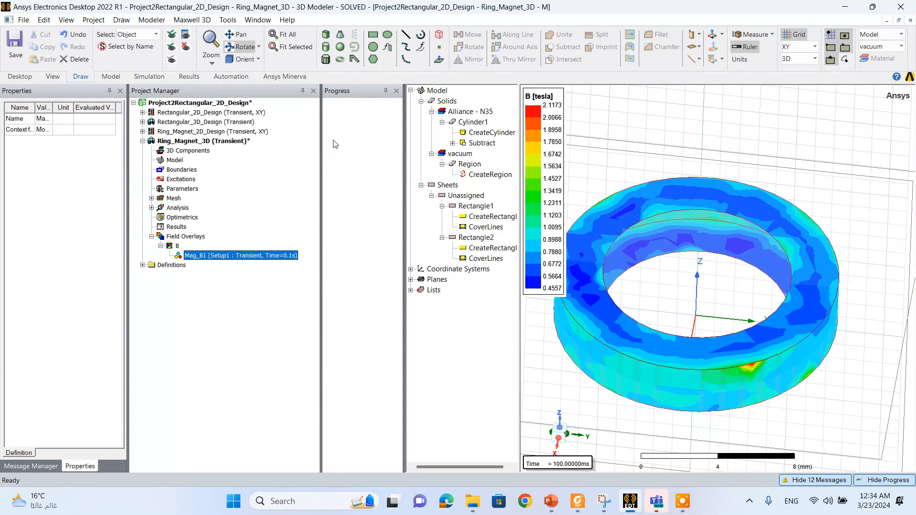
# - Create a B_Vector field plot on Rectangle2 only, specifying the name B_Vector1 and the folder B
pyautogui.click(628, 152)
pyautogui.rightClick(617, 160)
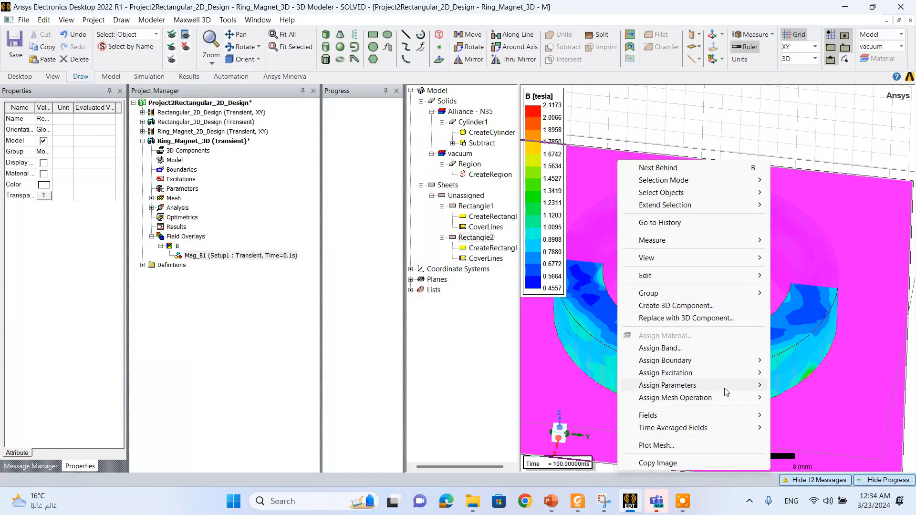
pyautogui.moveTo(724, 392)
pyautogui.moveTo(715, 416)
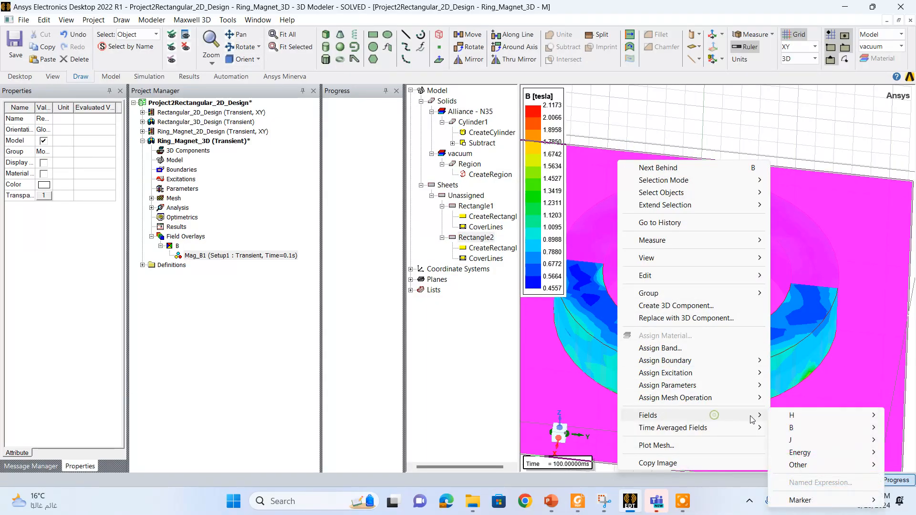
pyautogui.moveTo(796, 427)
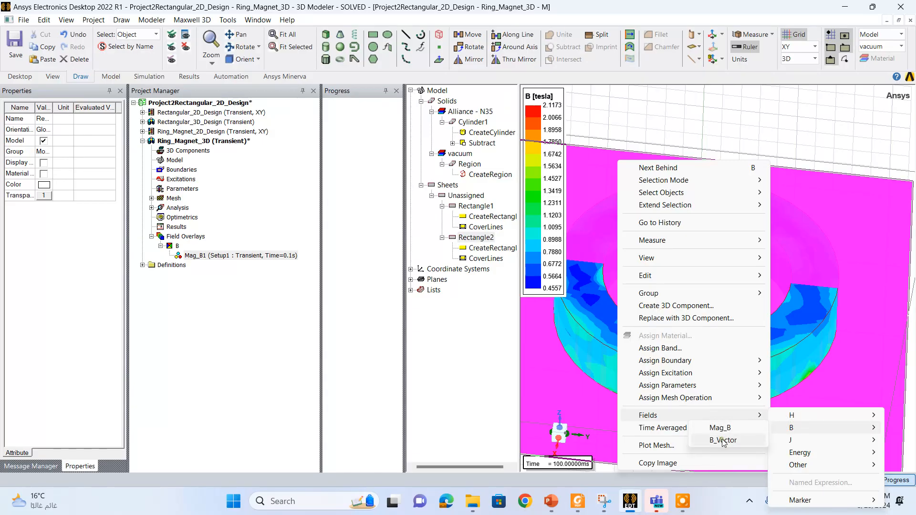
pyautogui.click(723, 440)
pyautogui.click(336, 143)
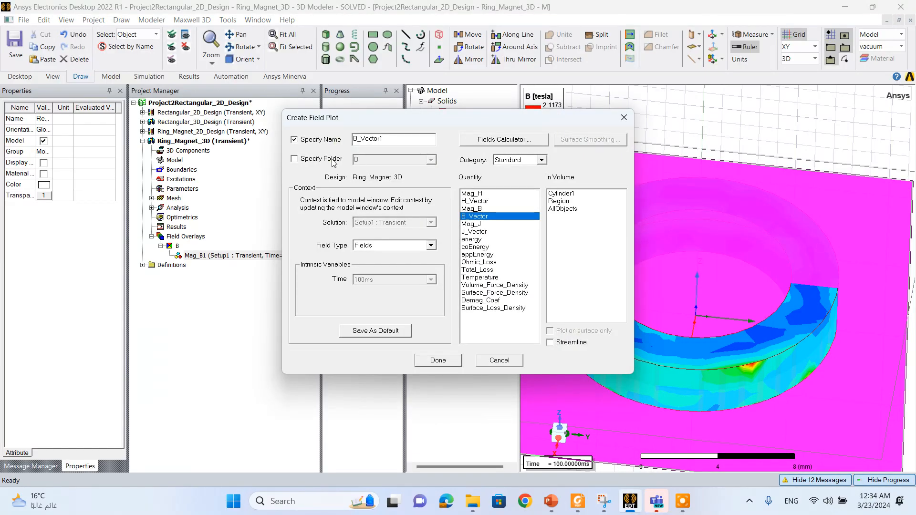
pyautogui.click(332, 159)
pyautogui.click(457, 364)
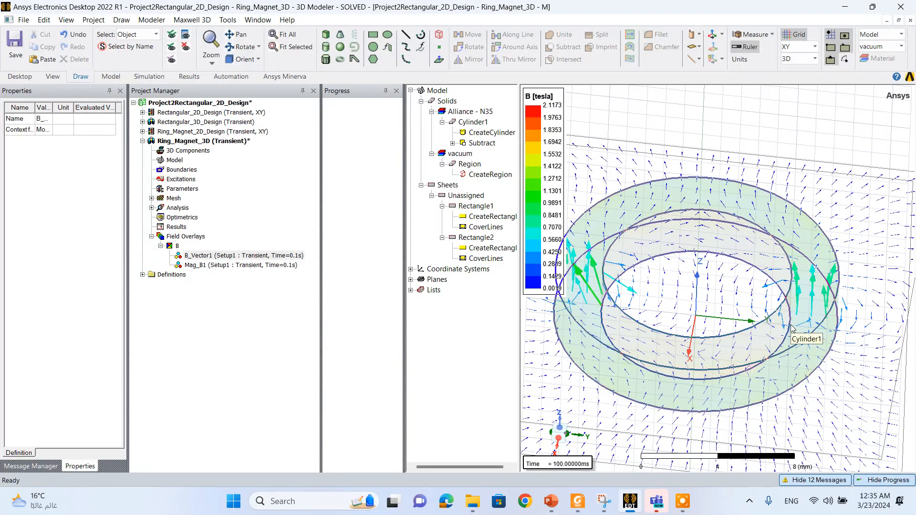
# - Examine the flux density vectors through the ring's cross-section up close from a nearly side-on angle
pyautogui.scroll(3, 868, 349)
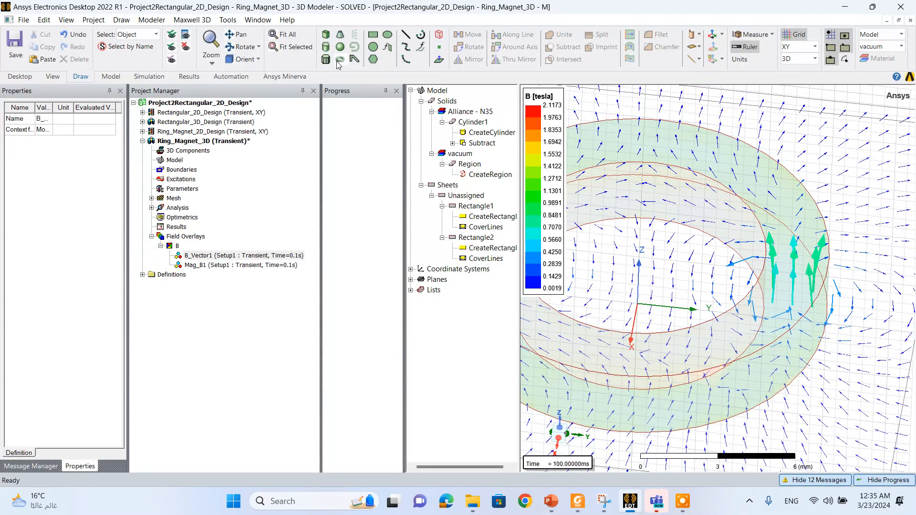
pyautogui.click(241, 47)
pyautogui.moveTo(680, 342); pyautogui.dragTo(685, 307)
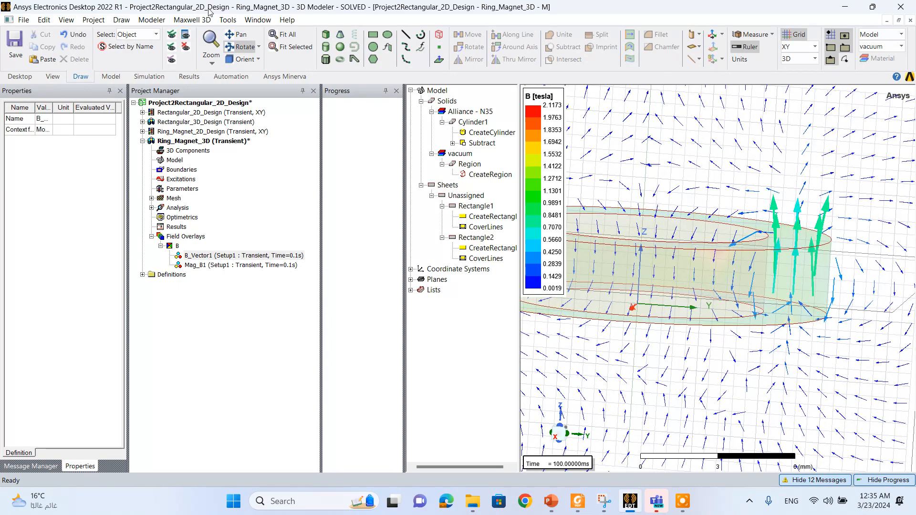
pyautogui.click(241, 47)
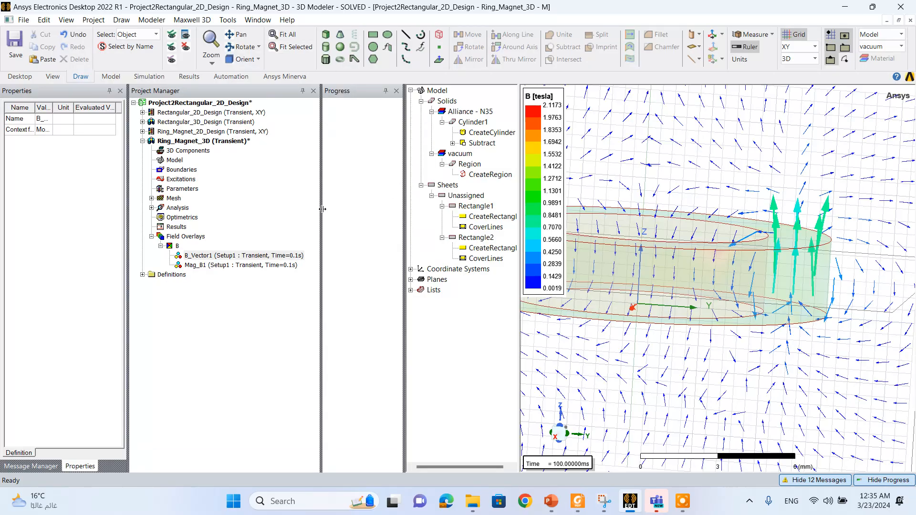
# - Enlarge the 3D model view by narrowing the neighbouring panes, and inspect the Mag_B1 plot on the ring
pyautogui.moveTo(323, 209); pyautogui.dragTo(288, 209)
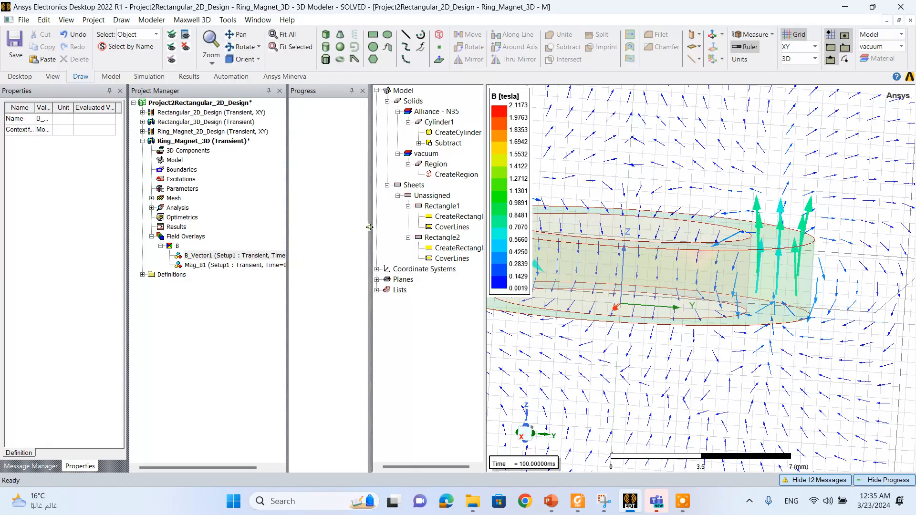
pyautogui.moveTo(370, 227); pyautogui.dragTo(304, 226)
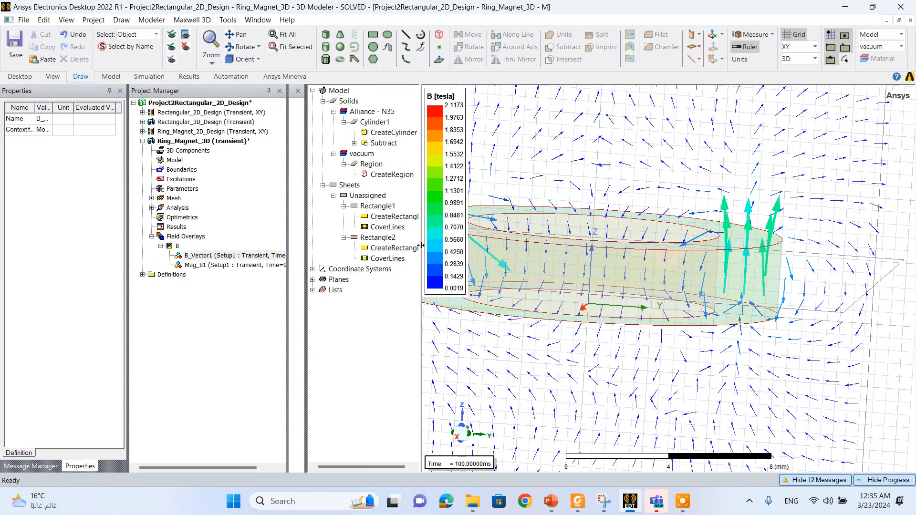
pyautogui.moveTo(357, 236); pyautogui.dragTo(351, 235)
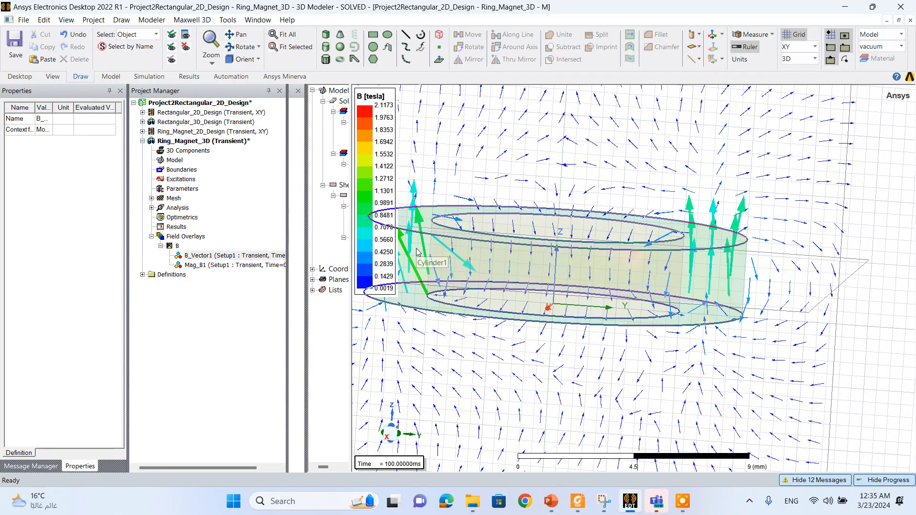
pyautogui.click(262, 264)
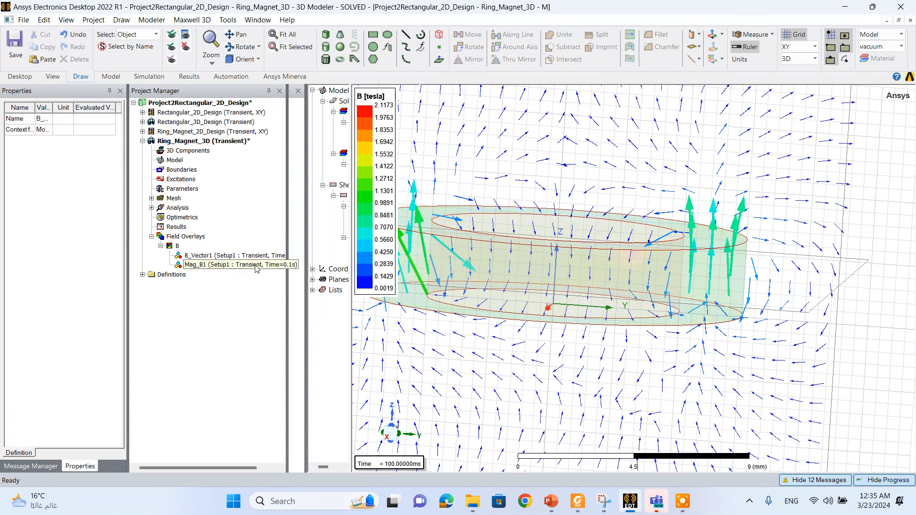
pyautogui.click(886, 355)
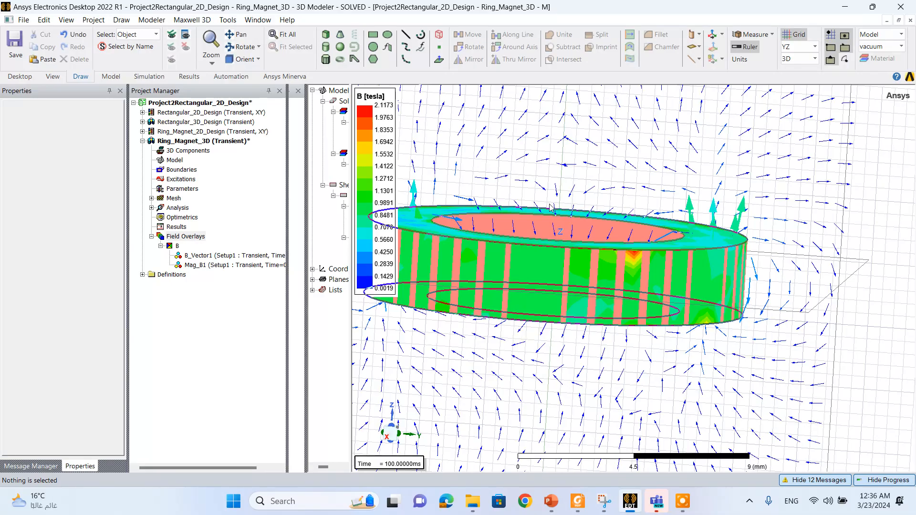
pyautogui.click(688, 509)
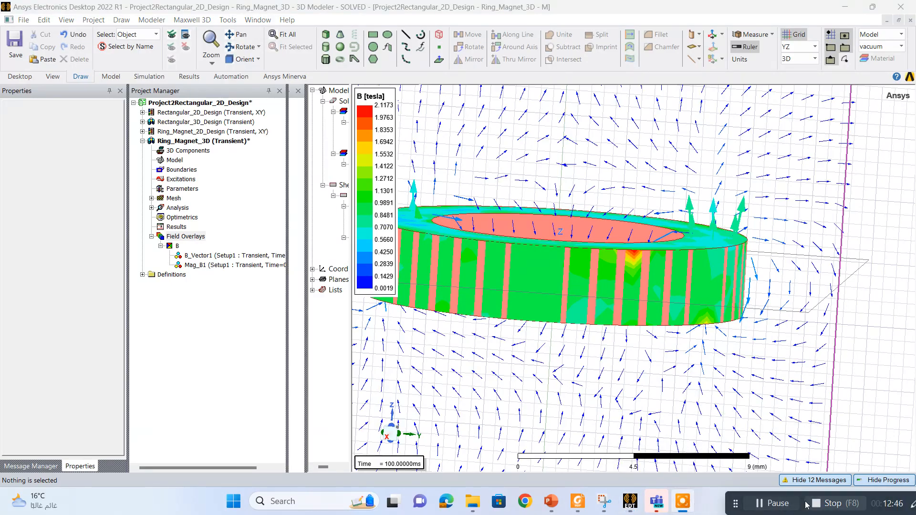